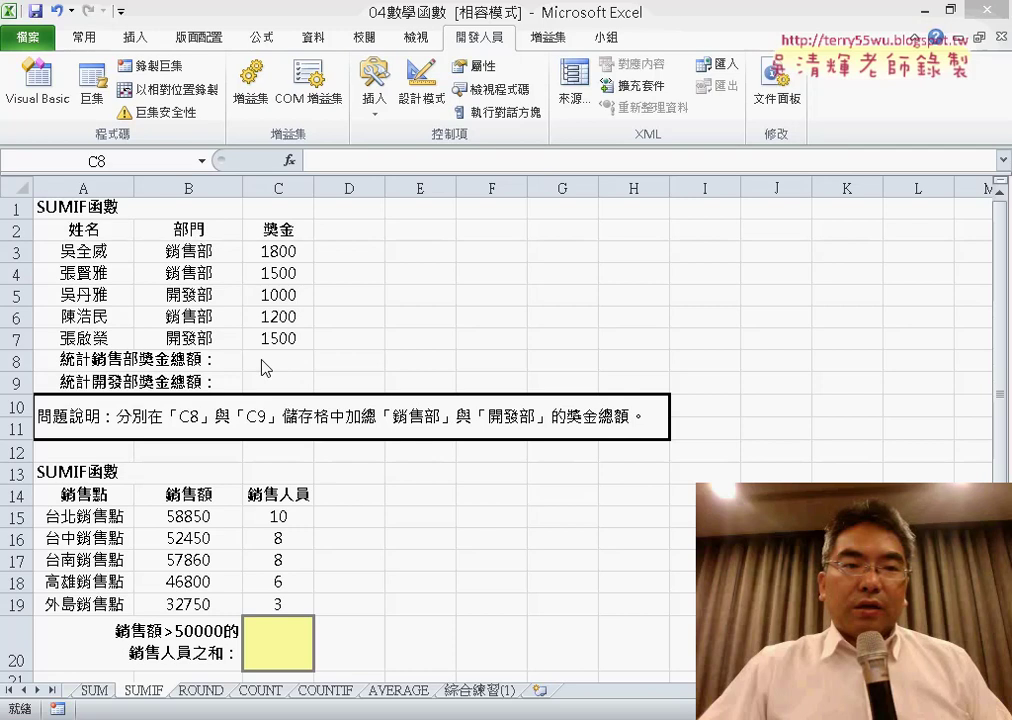
Insert SUMIF into C8 from the 數學與三角函數 category, leaving its Function Arguments open.
left_click(285, 361)
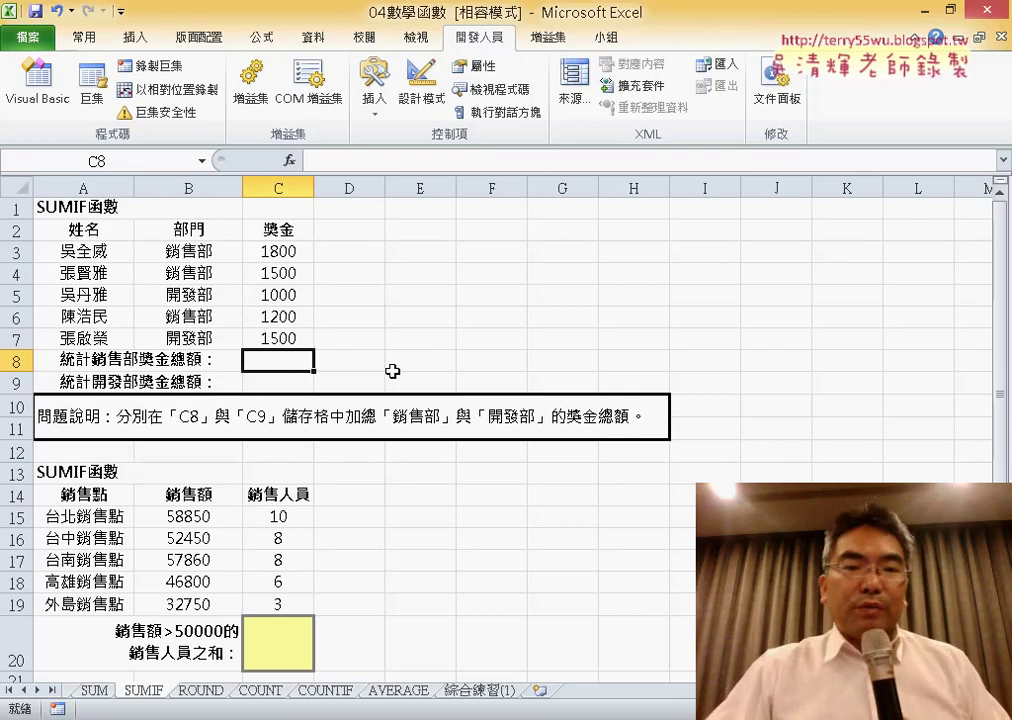
left_click(289, 160)
left_click(679, 276)
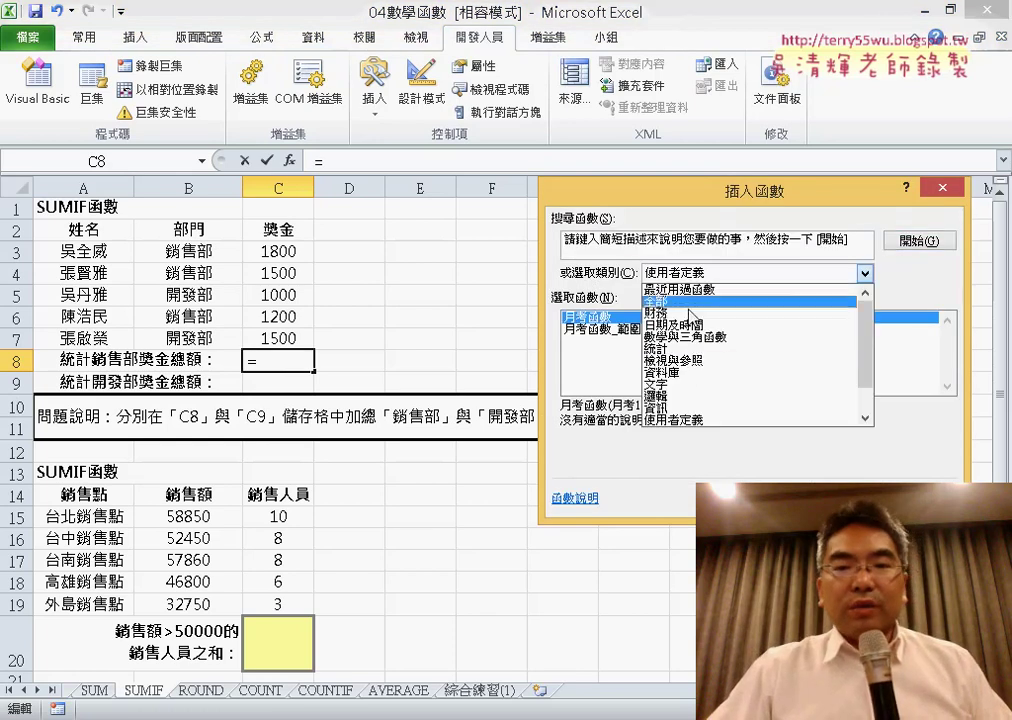
left_click(703, 340)
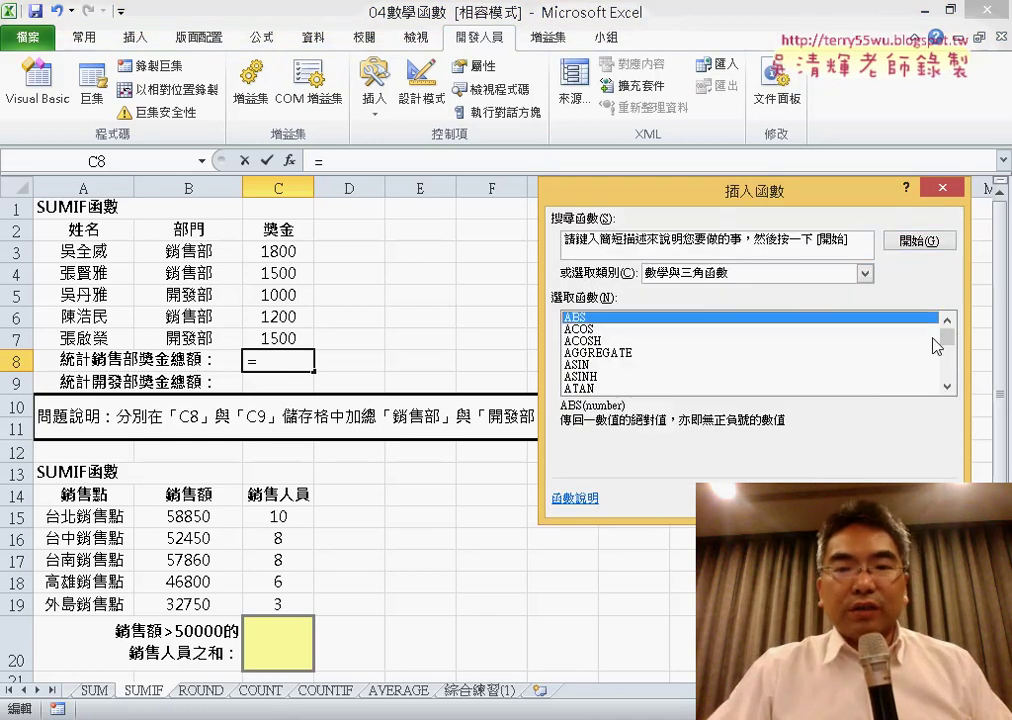
left_click_drag(947, 348, 949, 377)
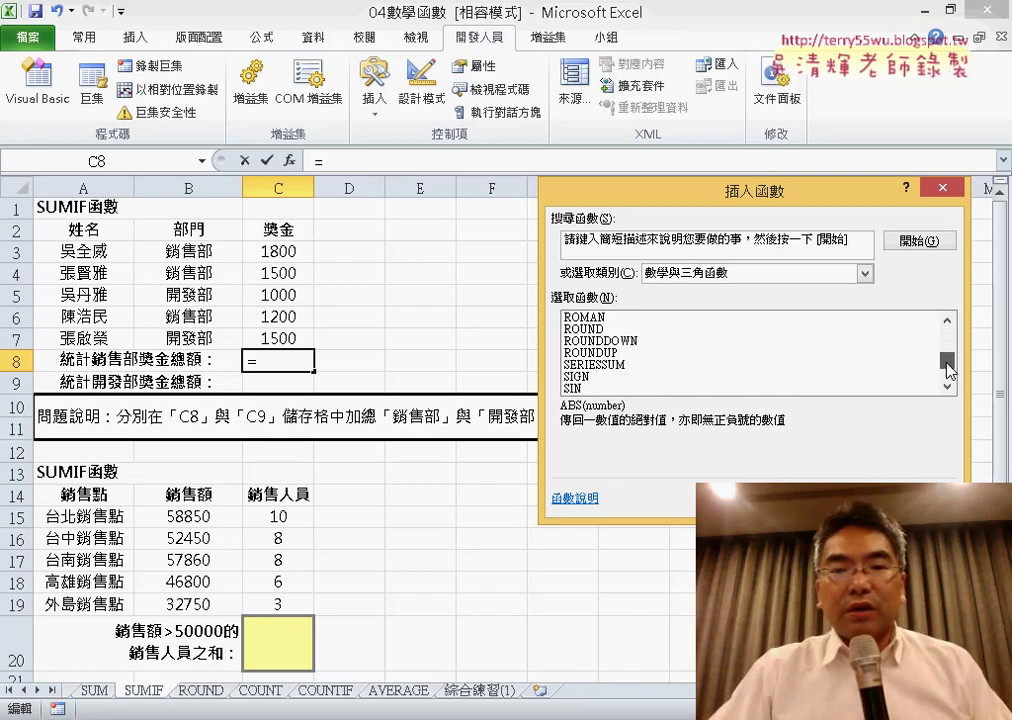
left_click(947, 389)
left_click(947, 389)
left_click(947, 389)
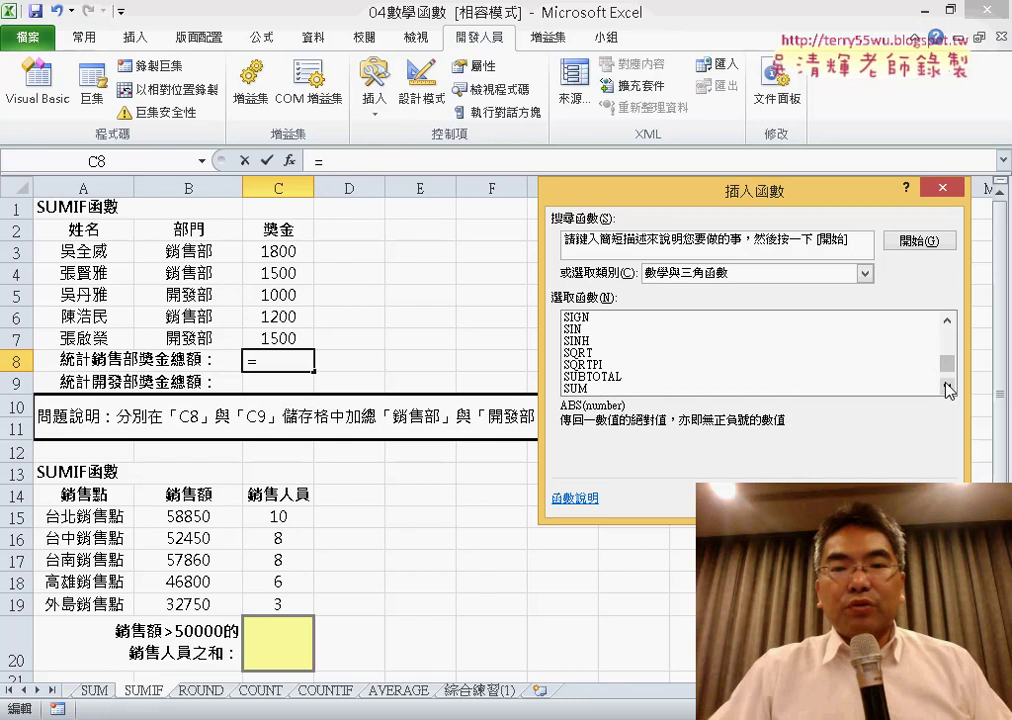
left_click(947, 389)
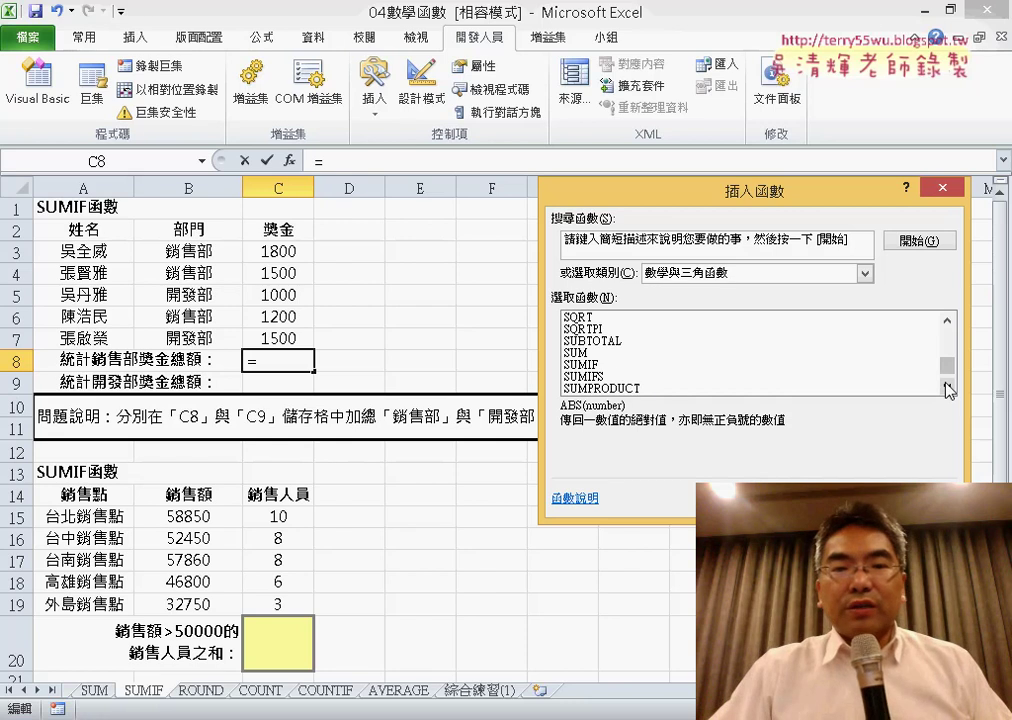
left_click(617, 389)
left_click(618, 365)
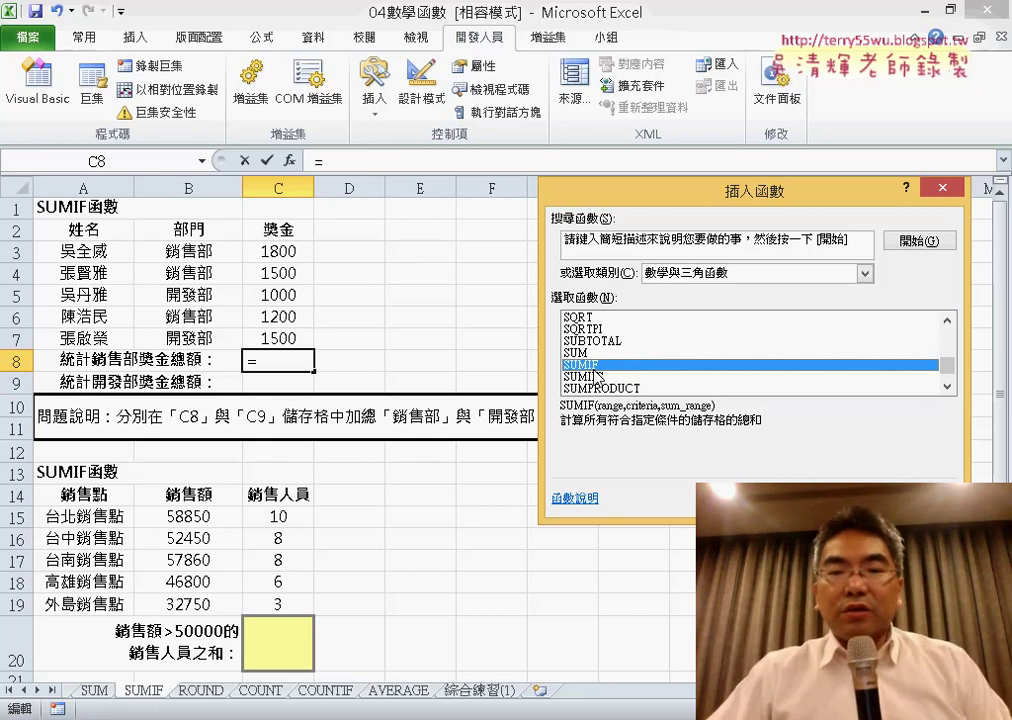
key("Return")
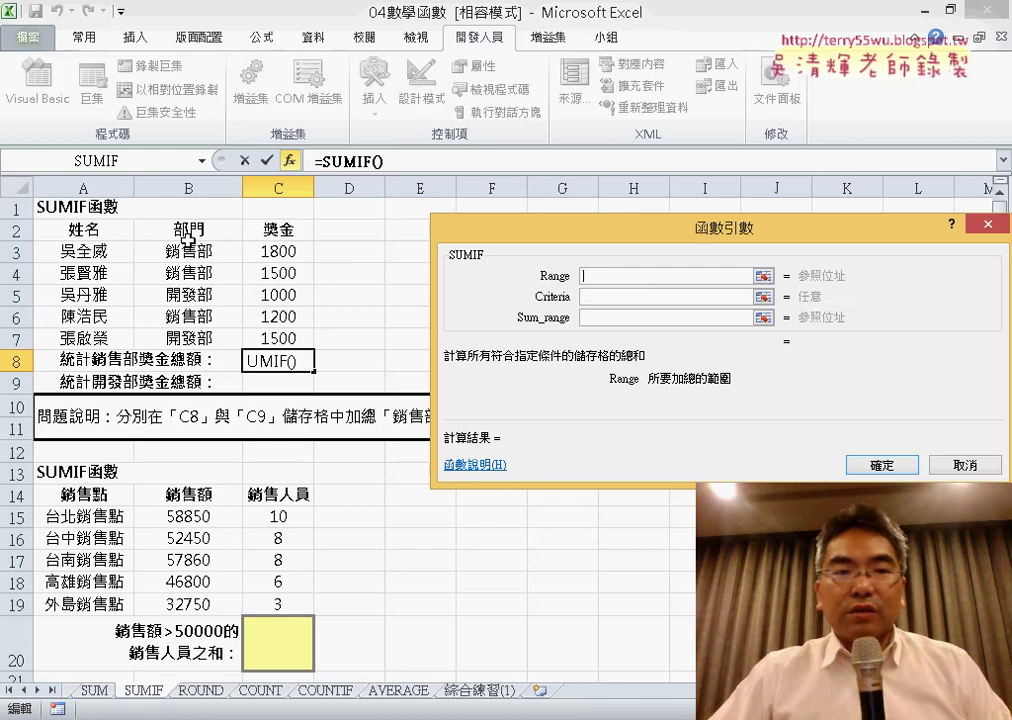
Give C8's SUMIF Range B3:B7, Criteria B3 and Sum_range C3:C7, so it shows 4500.
left_click_drag(189, 250, 200, 338)
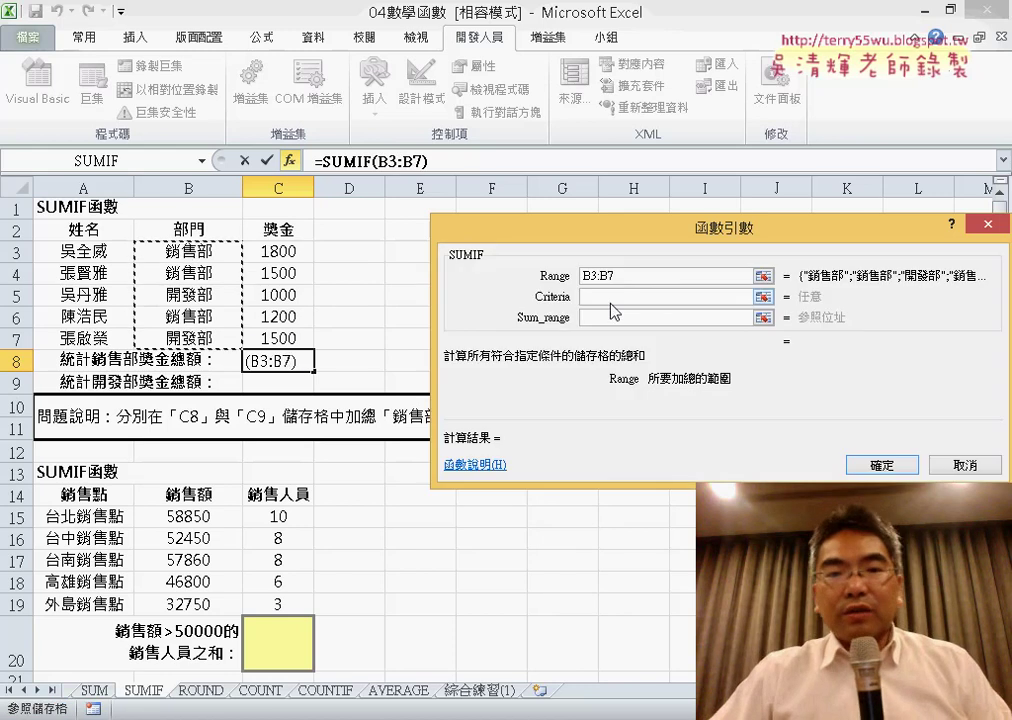
left_click(667, 300)
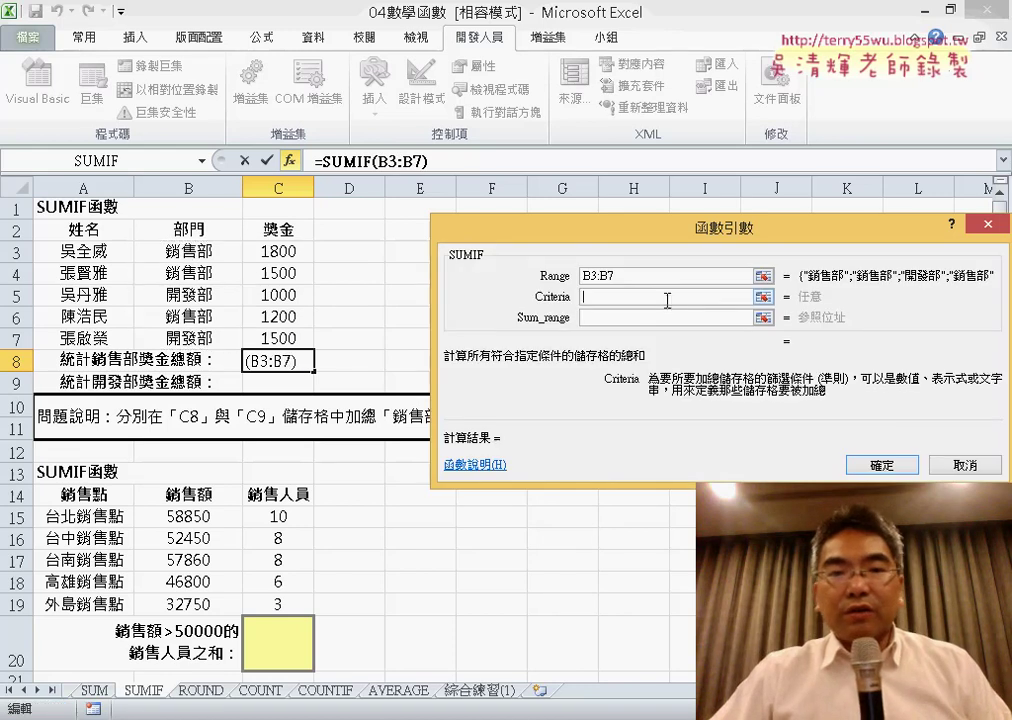
left_click(208, 253)
key("Tab")
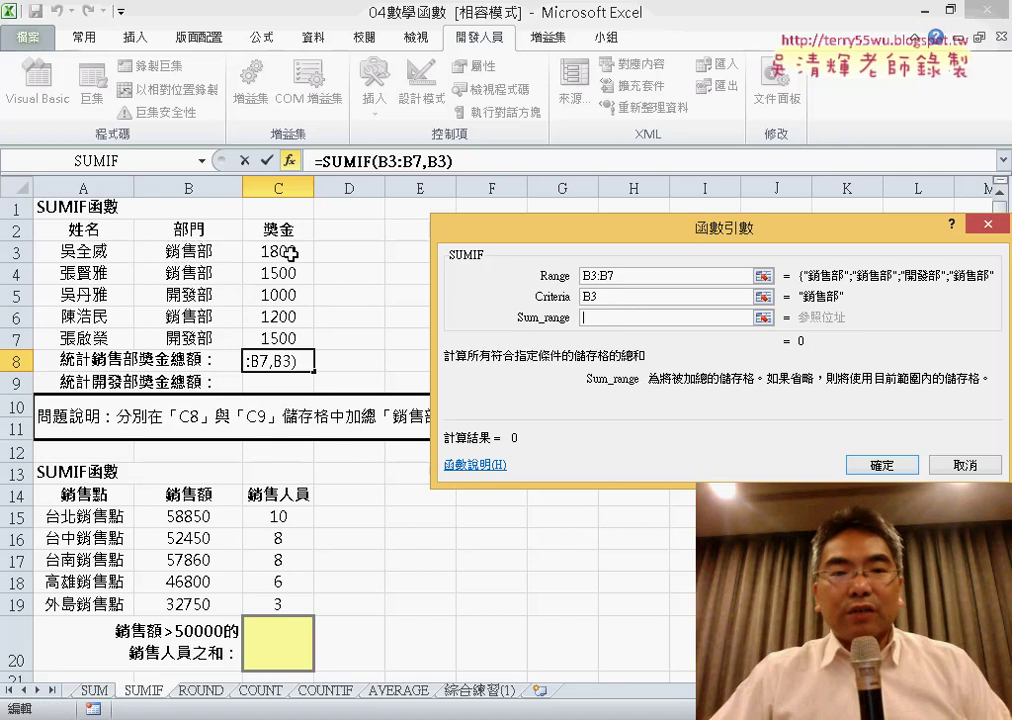
left_click_drag(290, 253, 294, 340)
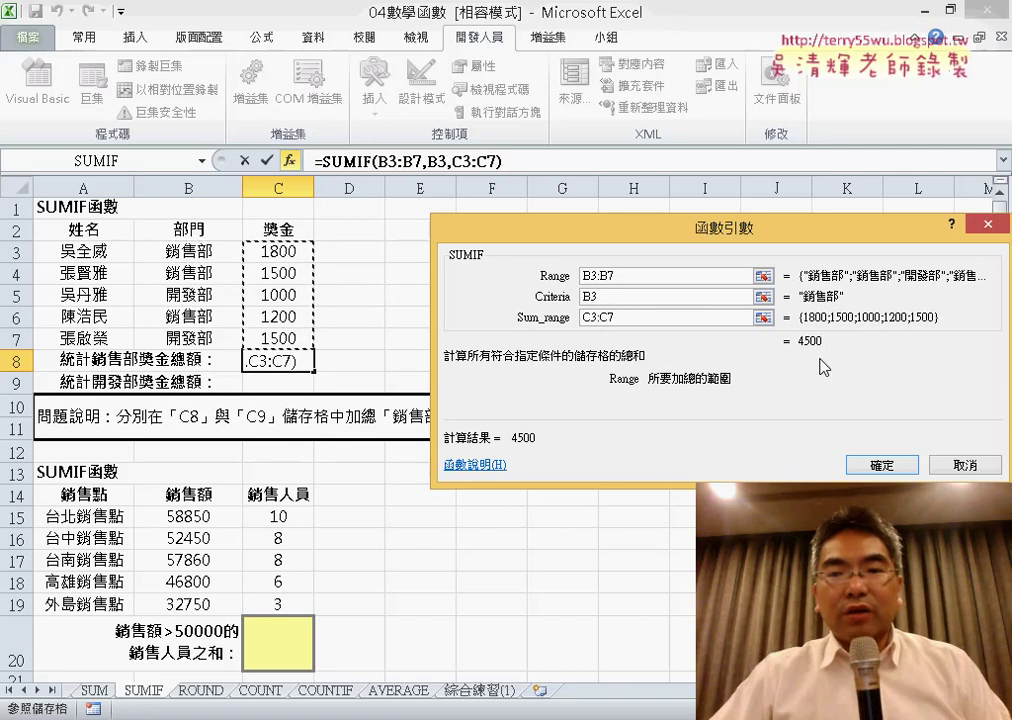
left_click(860, 463)
Put the SUMIF formula in C9 with criteria B5, giving the 開發部 total 2500.
left_click(276, 383)
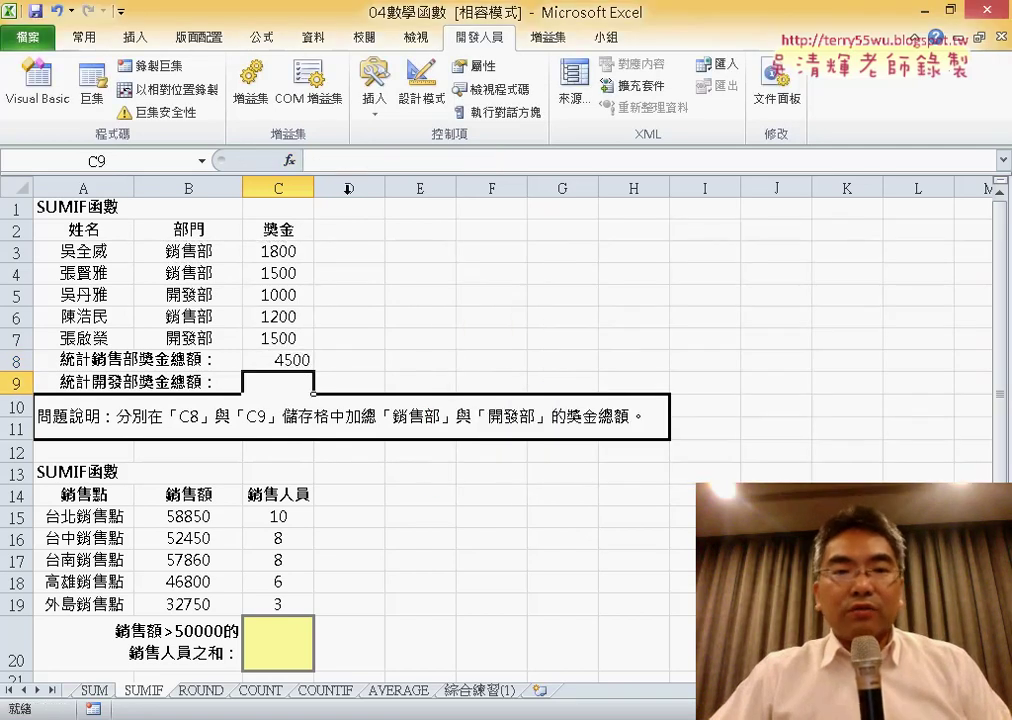
left_click(296, 358)
double_click(296, 358)
key("ctrl+c")
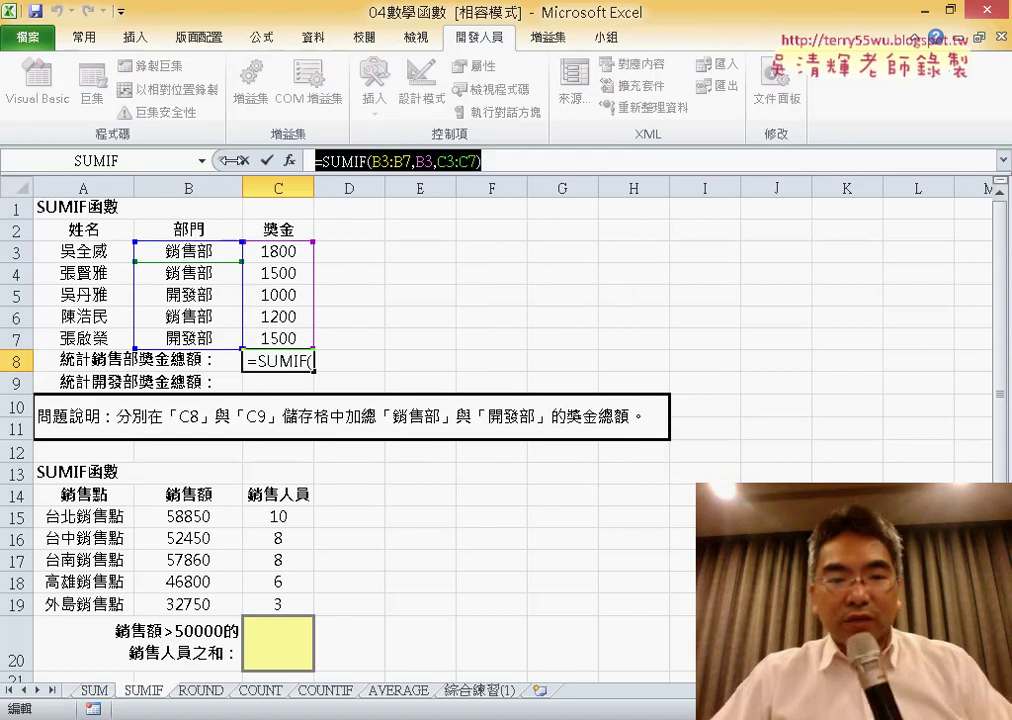
left_click(244, 160)
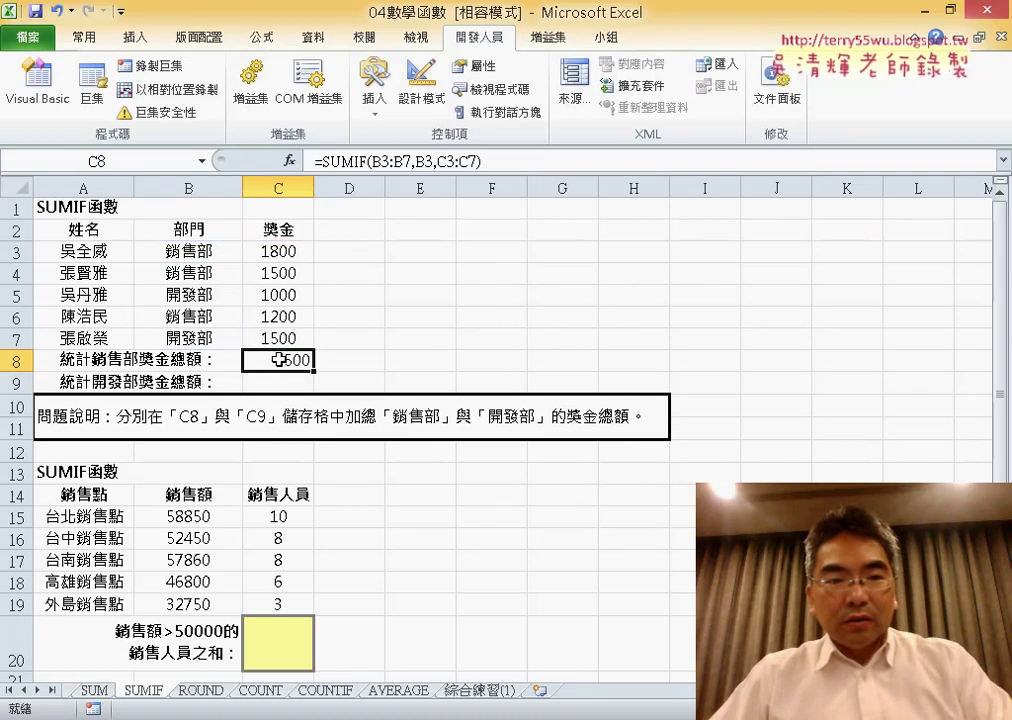
key("Return")
left_click(354, 160)
key("ctrl+v")
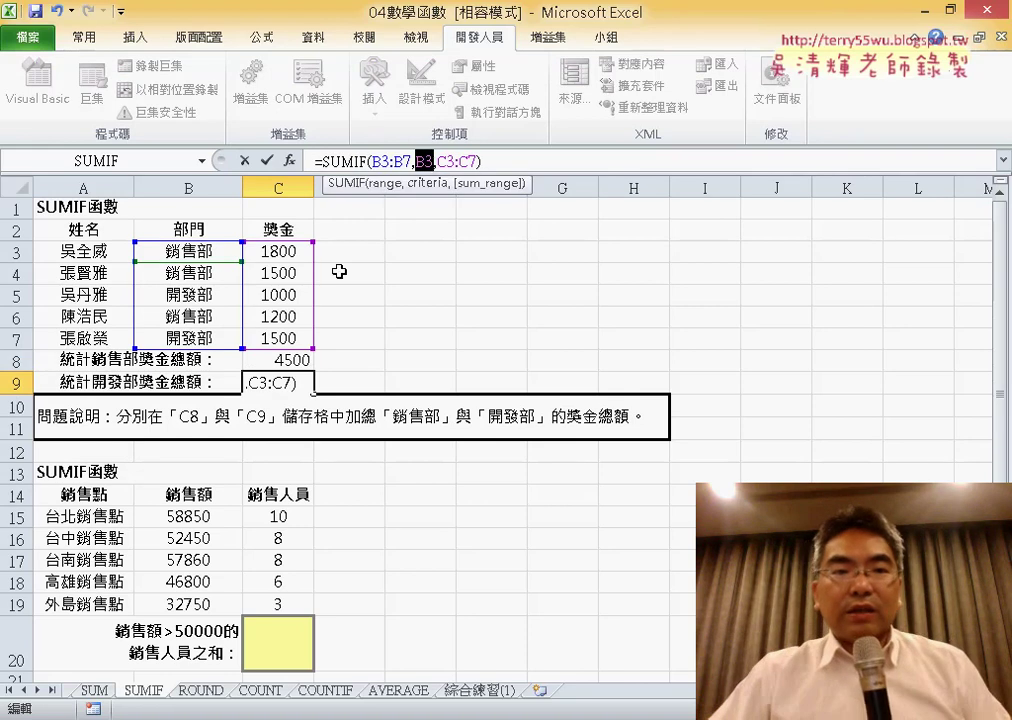
left_click(188, 295)
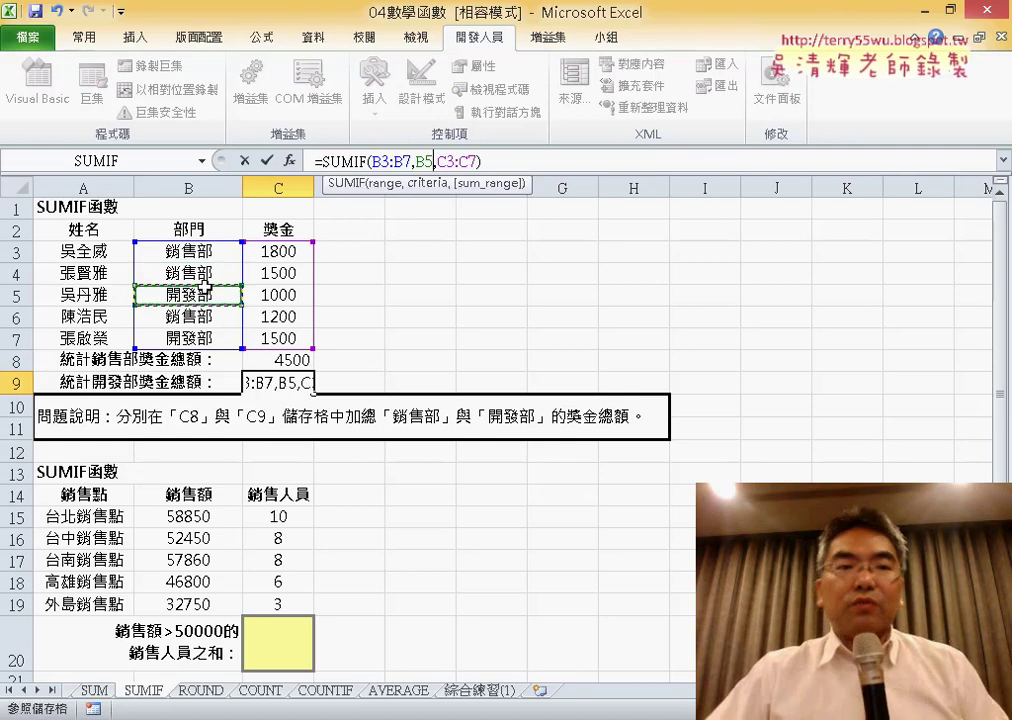
left_click(266, 160)
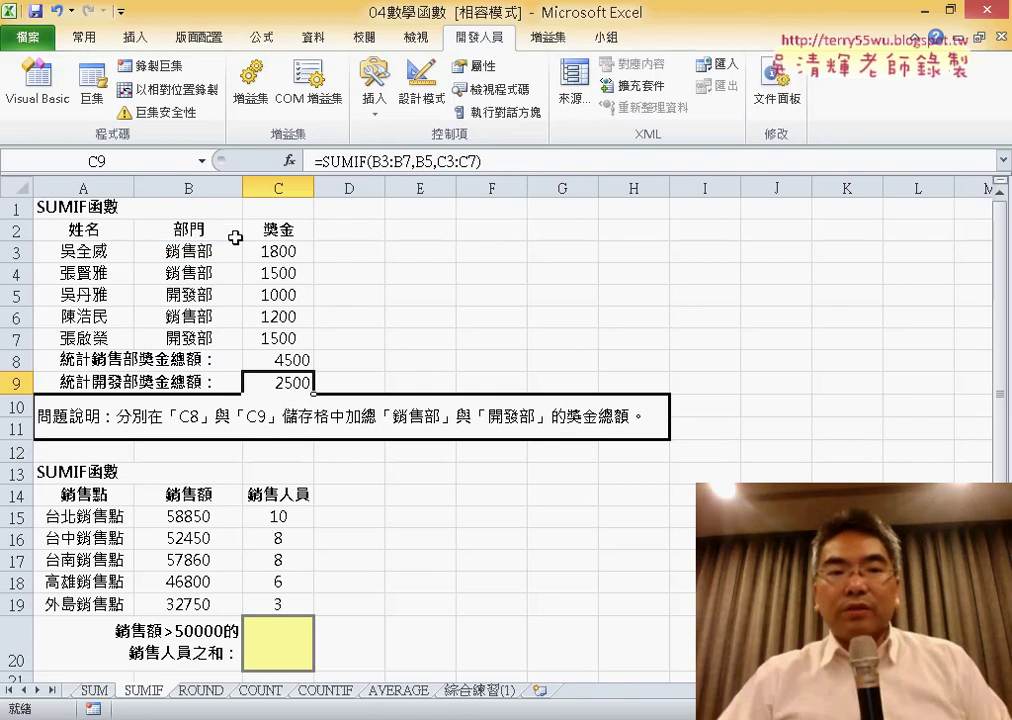
left_click_drag(180, 251, 212, 338)
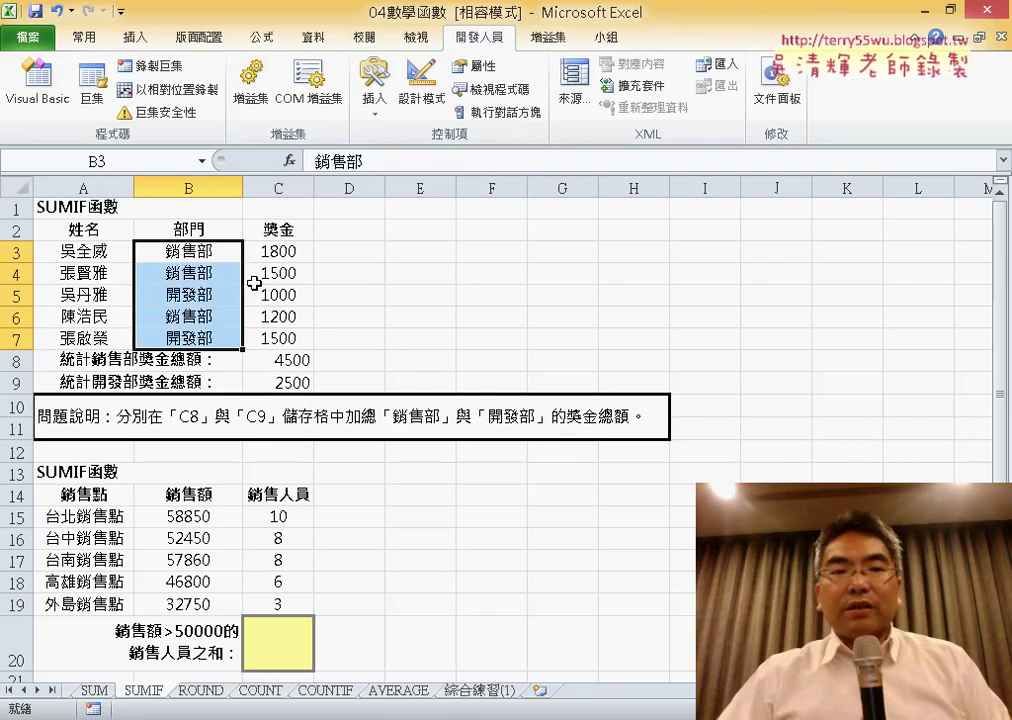
left_click_drag(296, 252, 296, 338)
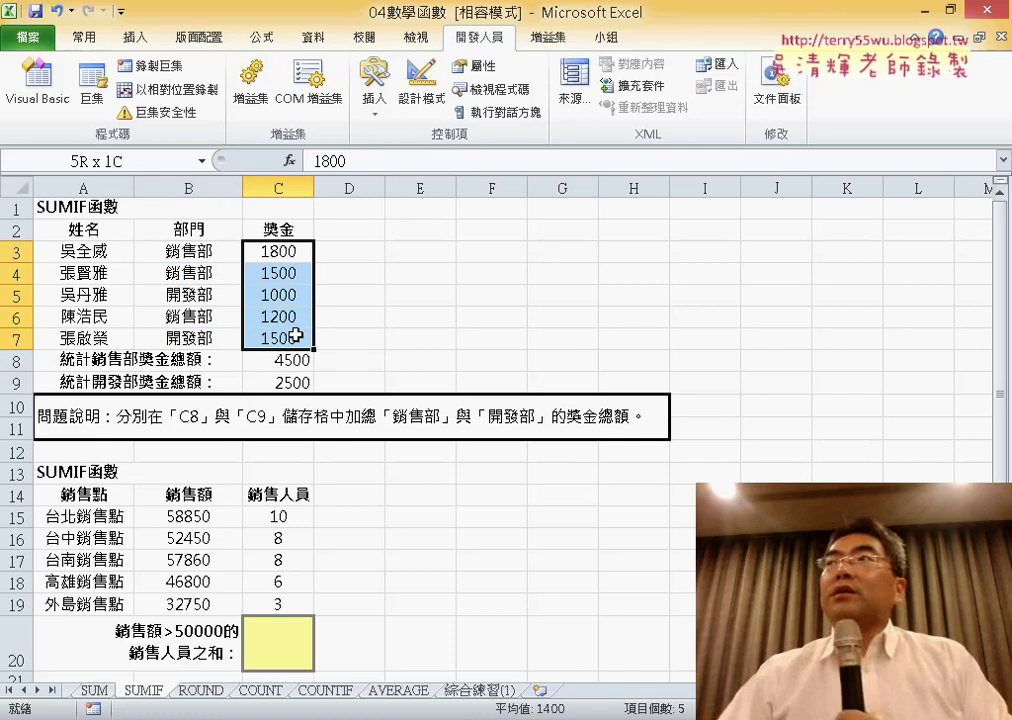
left_click_drag(205, 253, 214, 338)
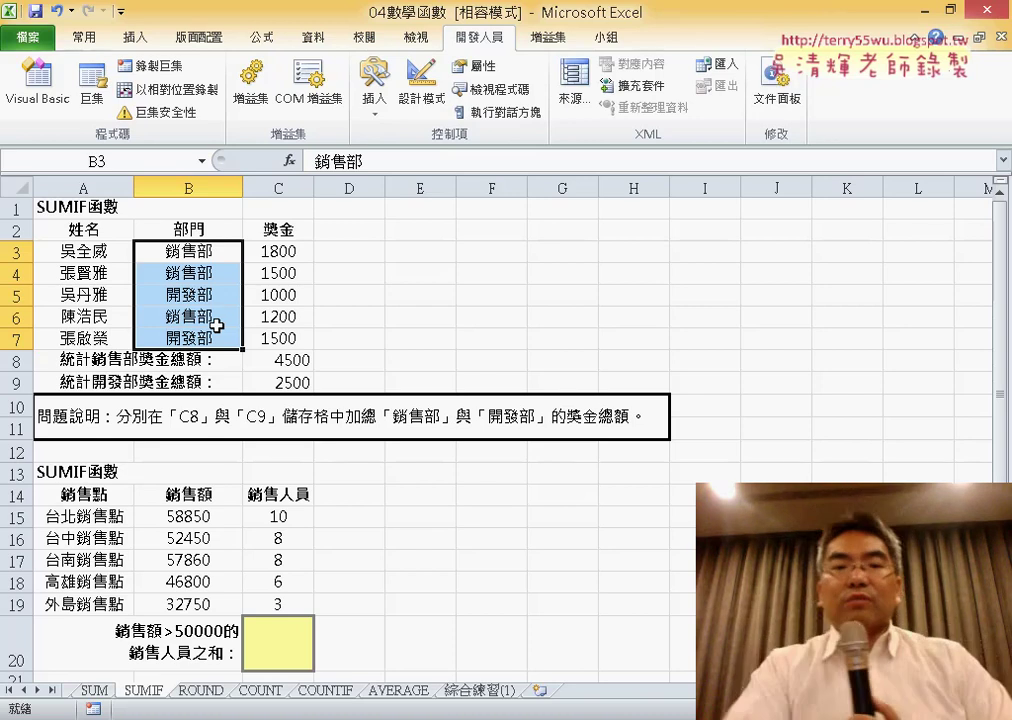
left_click(392, 360)
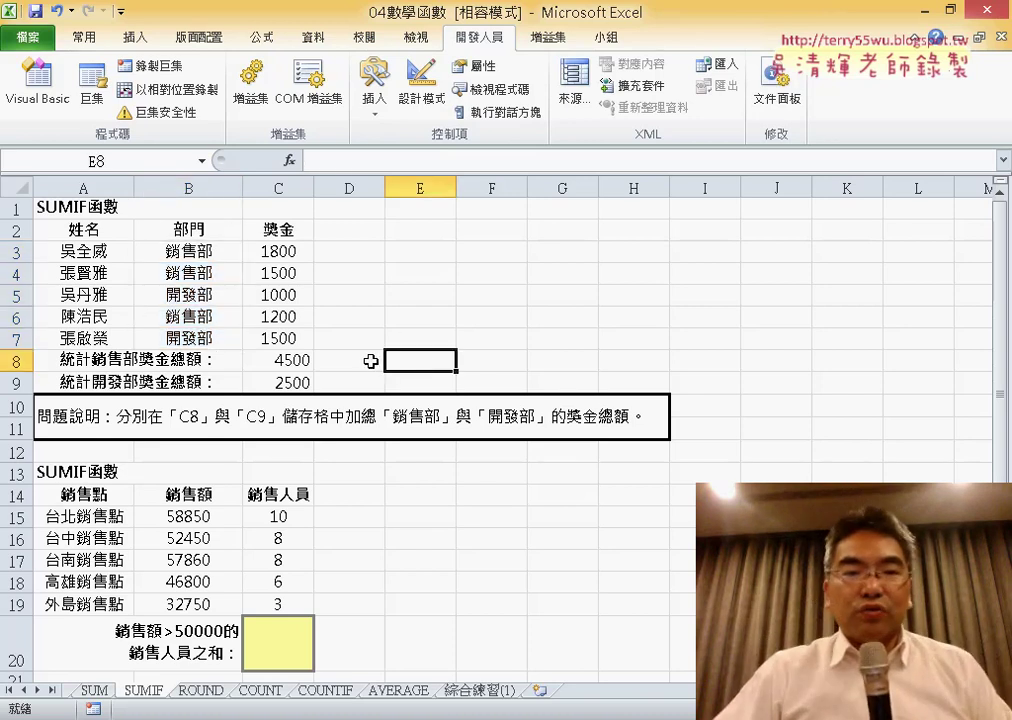
left_click(371, 361)
type("VB")
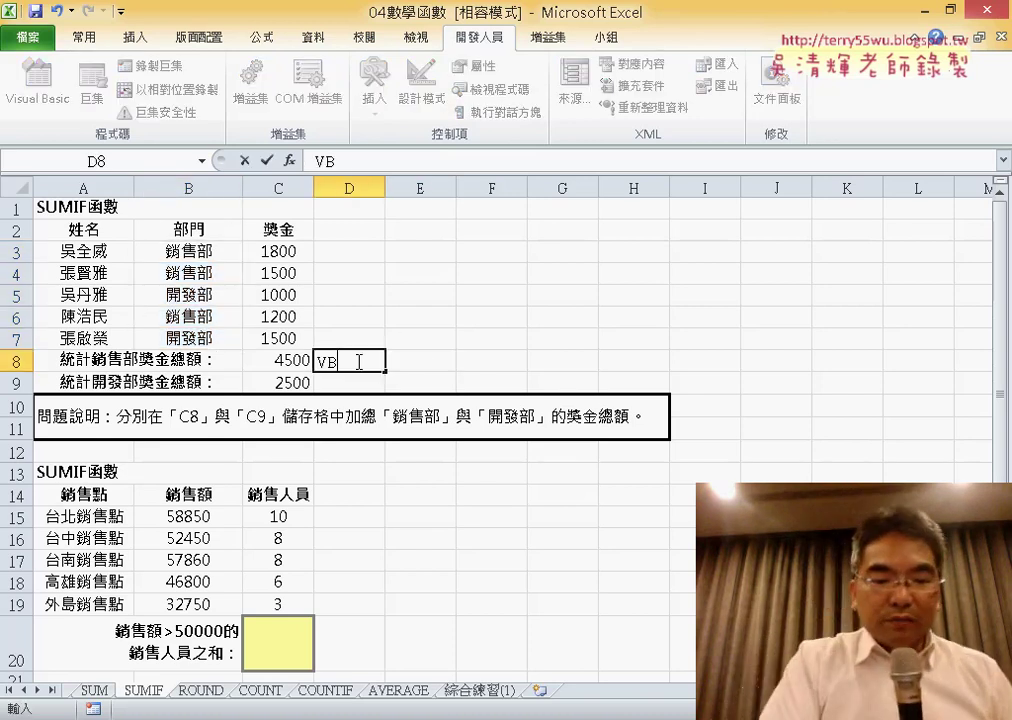
type("A")
left_click(428, 367)
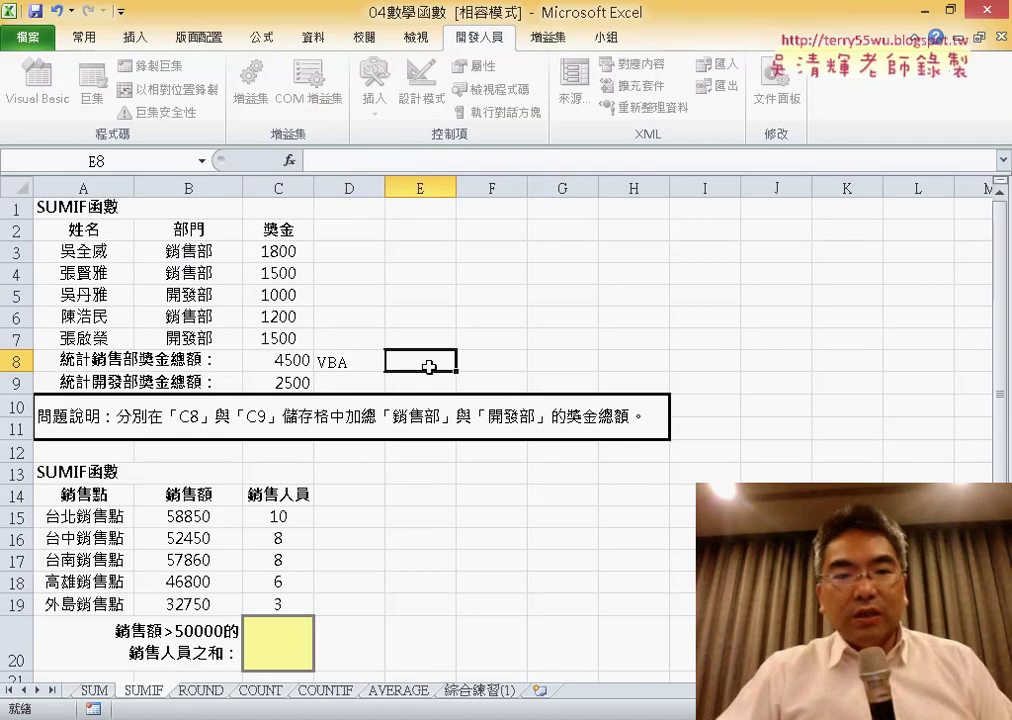
left_click(427, 385)
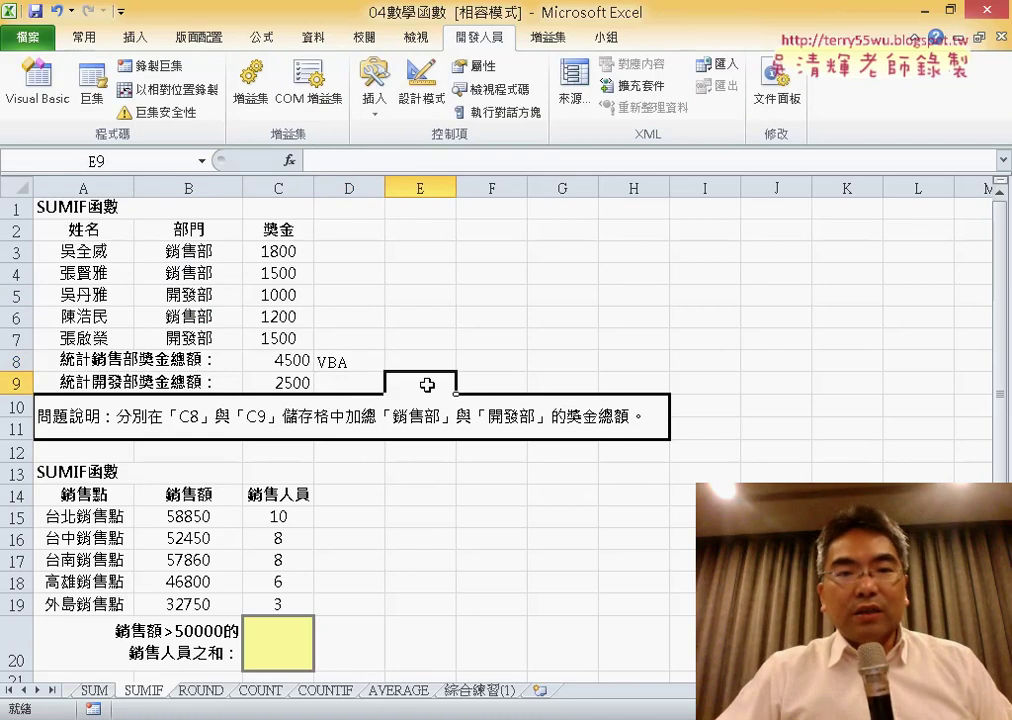
left_click(430, 362)
left_click(429, 380)
left_click(430, 357)
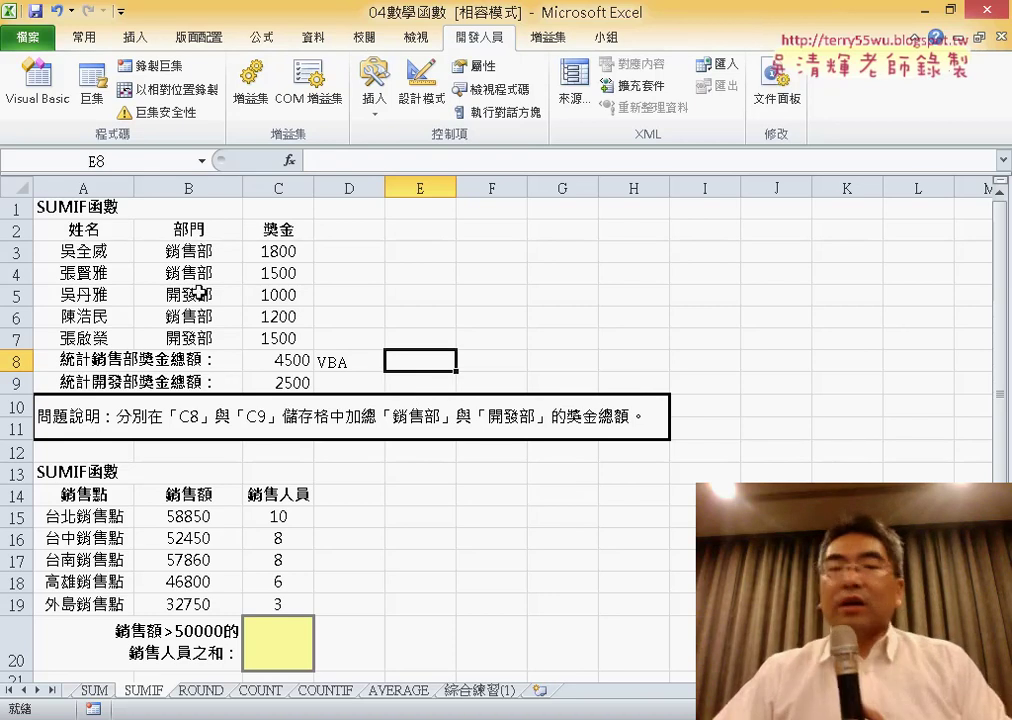
left_click(424, 387)
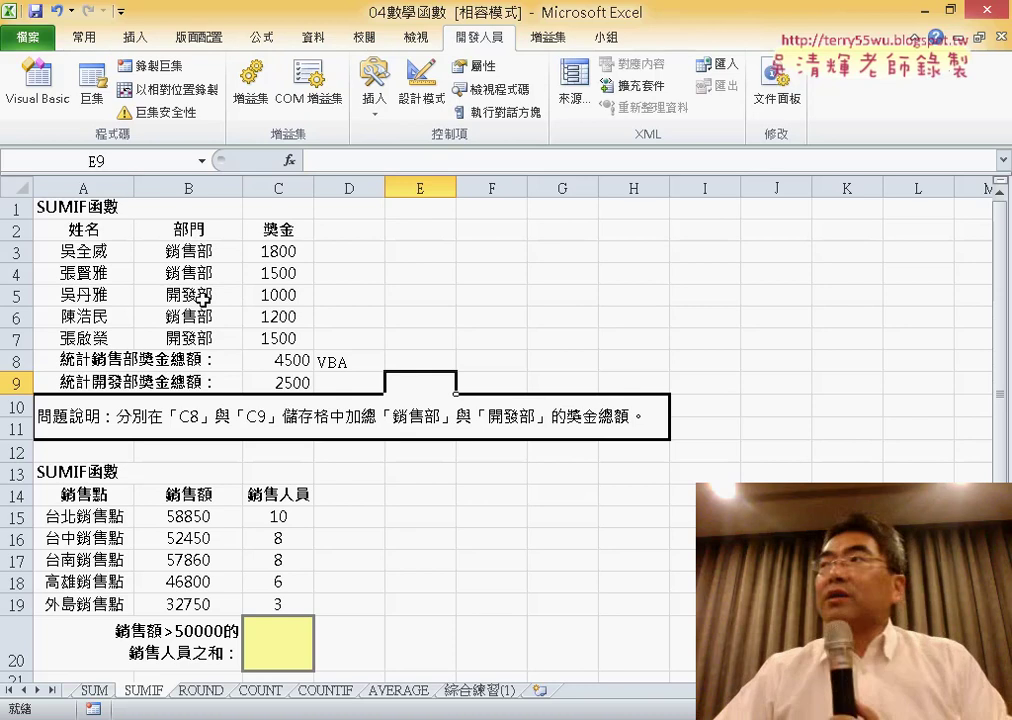
left_click(418, 356)
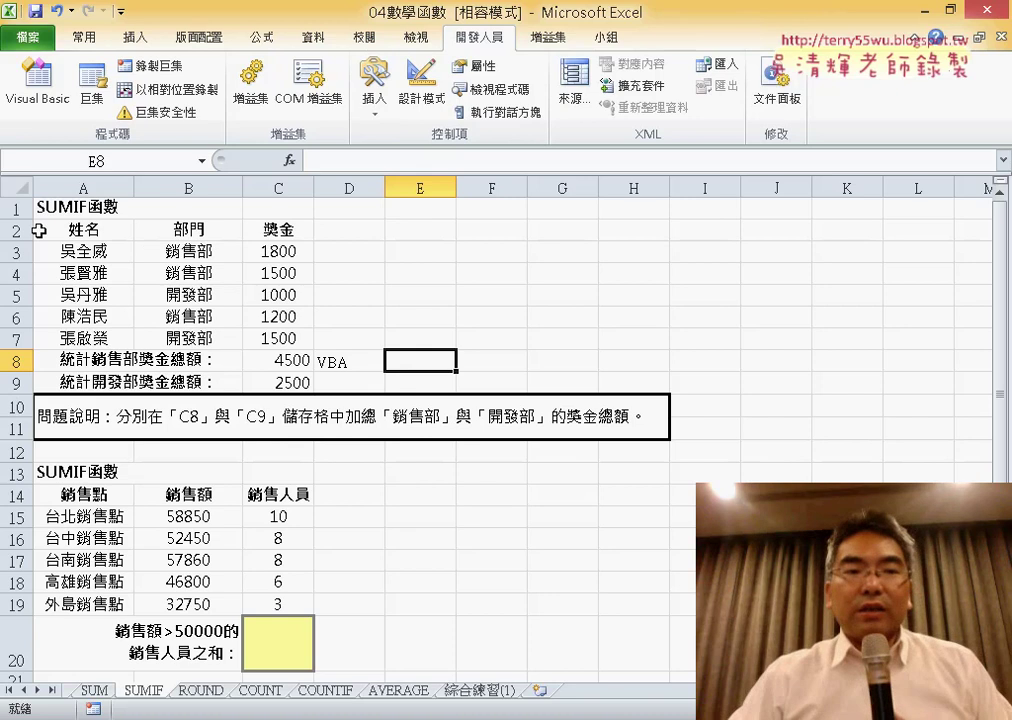
left_click(15, 252)
left_click_drag(15, 252, 15, 338)
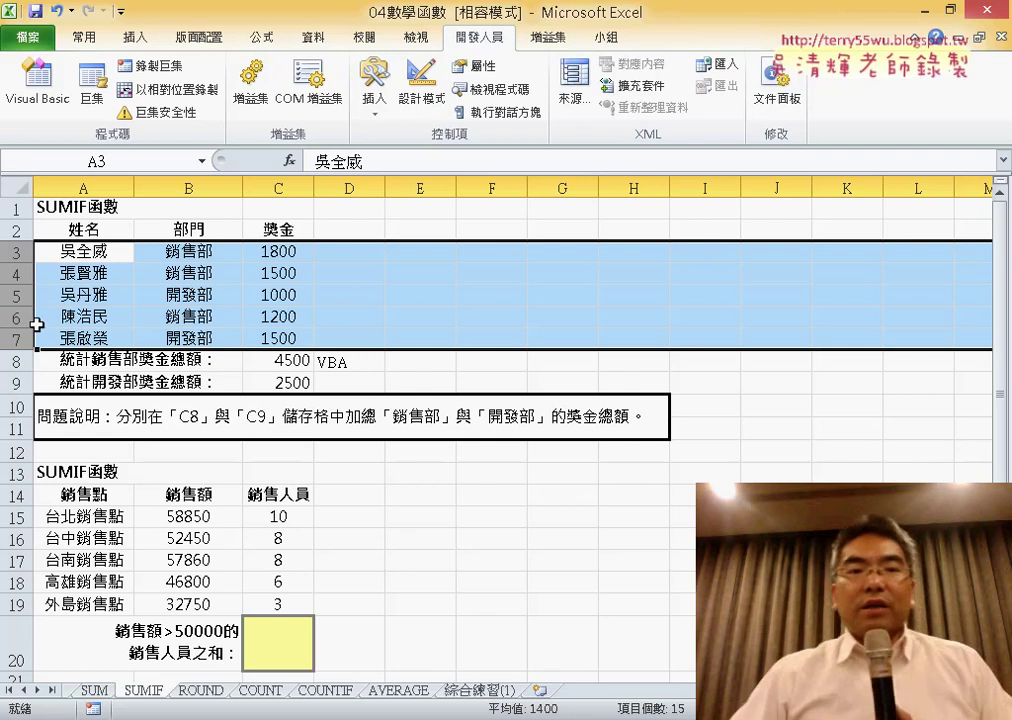
Select target cells E8:E9 and open the Visual Basic editor showing Module1.
left_click(203, 252)
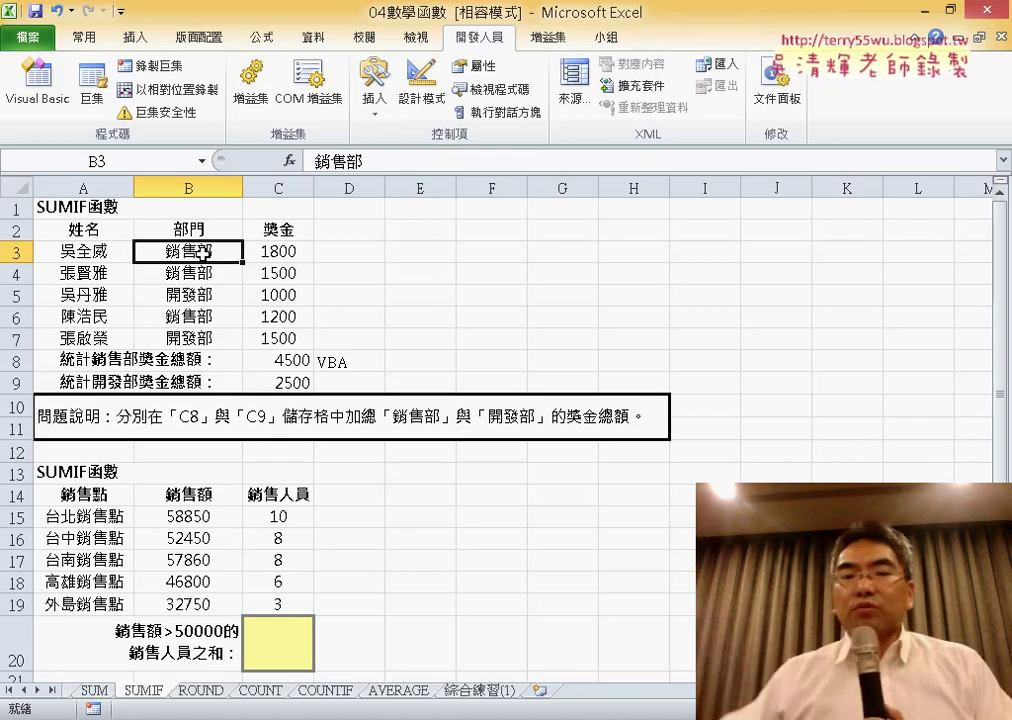
left_click_drag(422, 367, 422, 382)
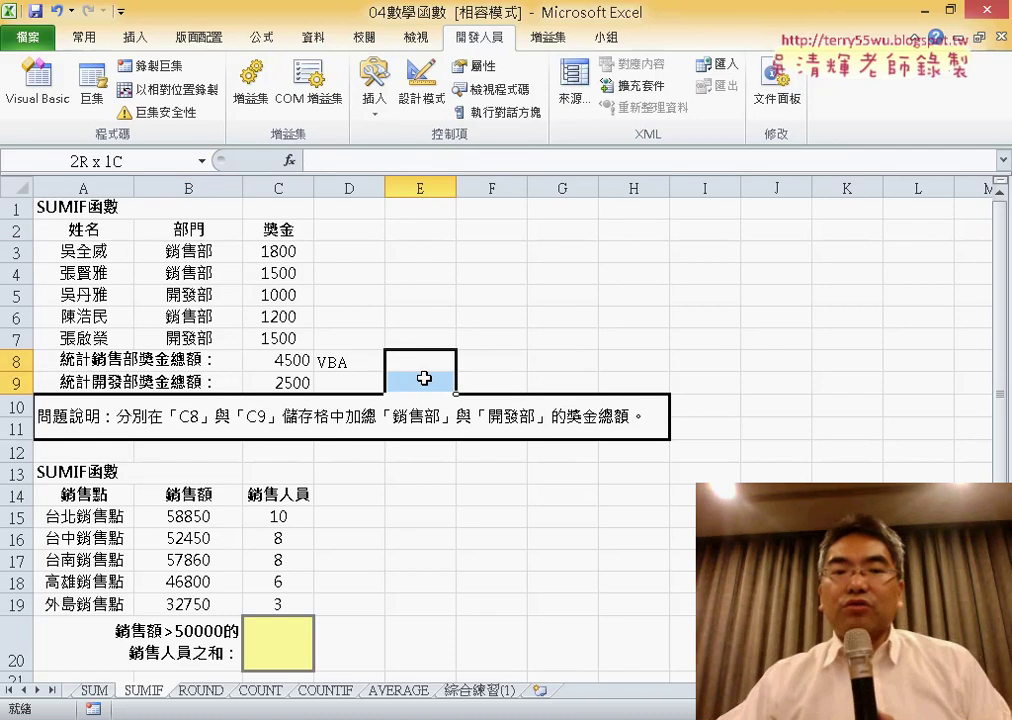
left_click(40, 90)
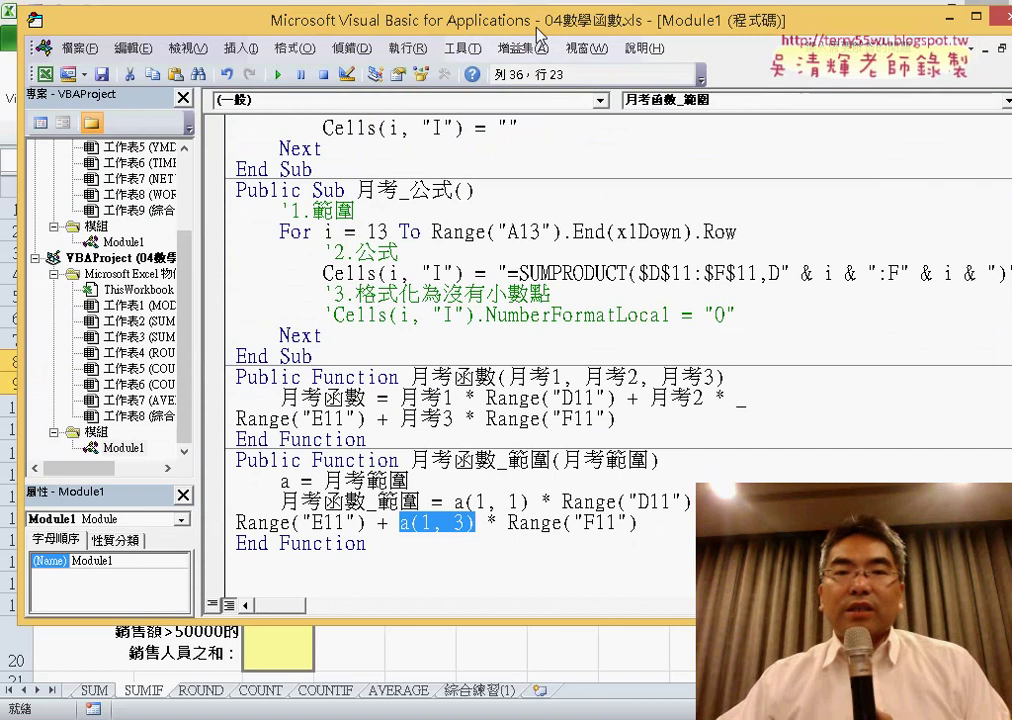
Shift the VBA editor right beside the sheet and start adding a procedure after the last function.
left_click_drag(426, 24, 604, 26)
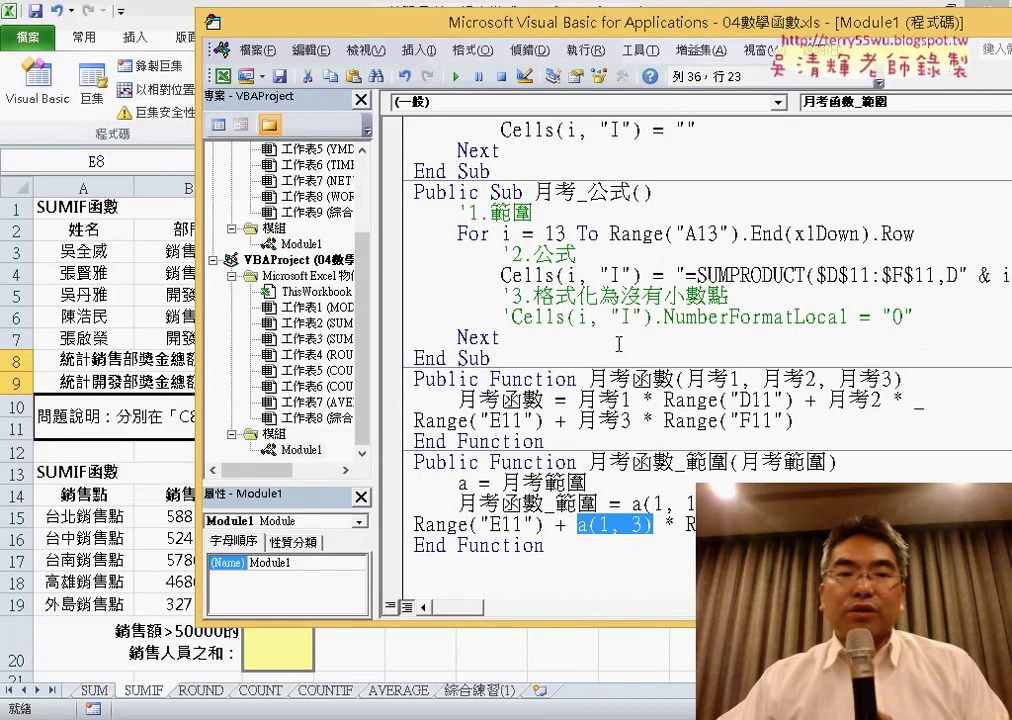
left_click(499, 568)
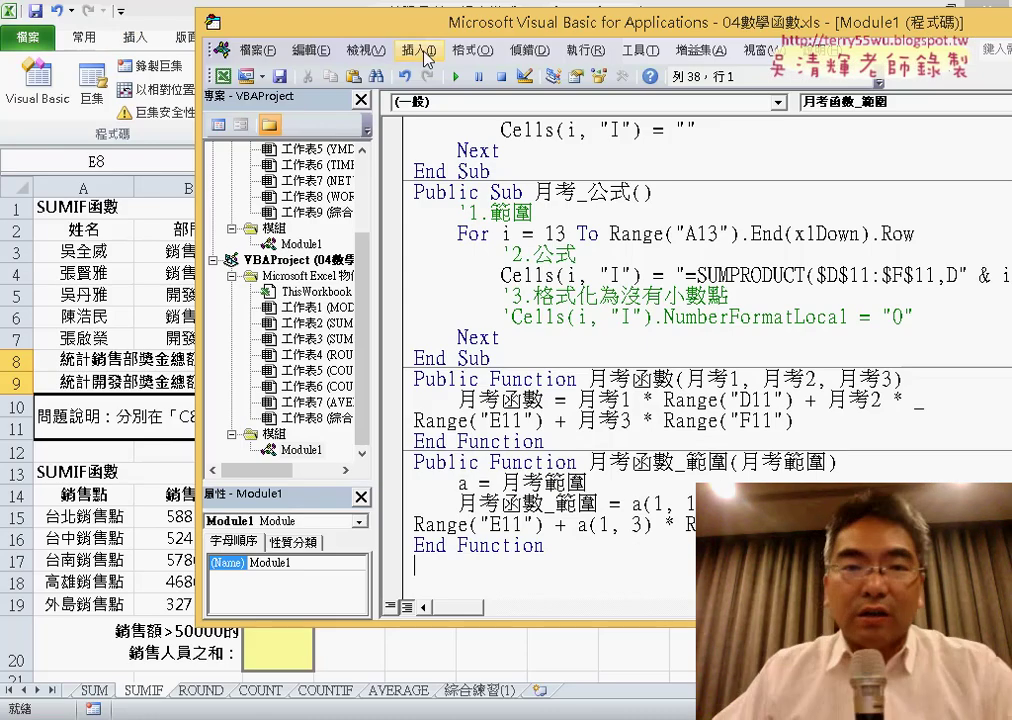
left_click(418, 50)
Create the Public Sub 獎金 procedure and remove the blank lines before it.
left_click(425, 80)
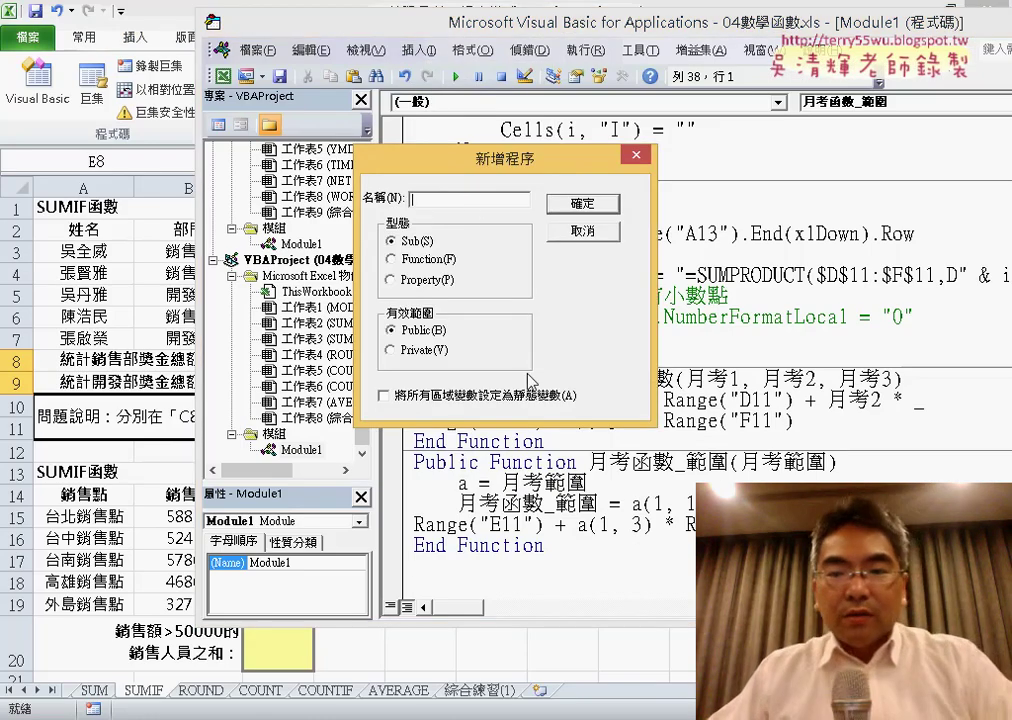
type("勝")
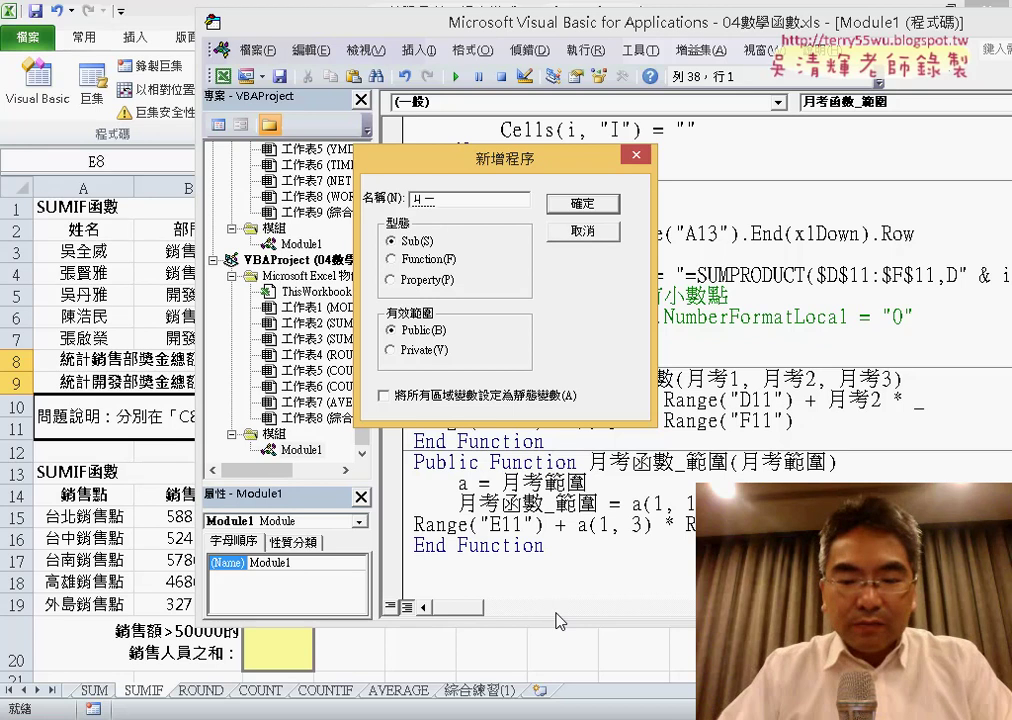
type("ㄐㄧㄣ")
key("space")
key("Return")
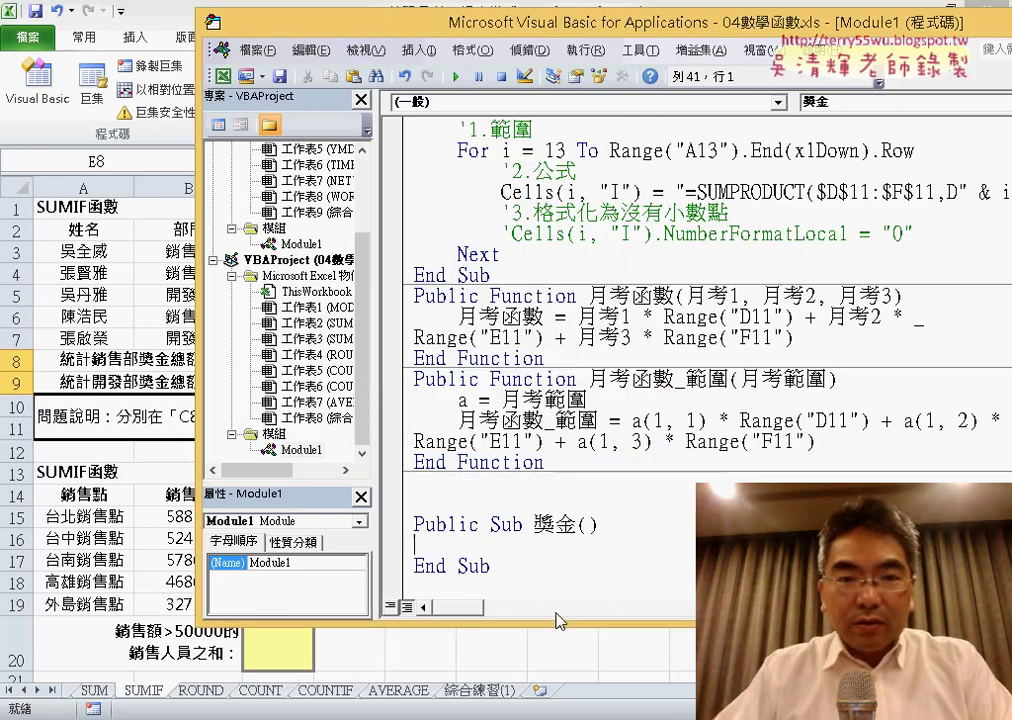
left_click(538, 483)
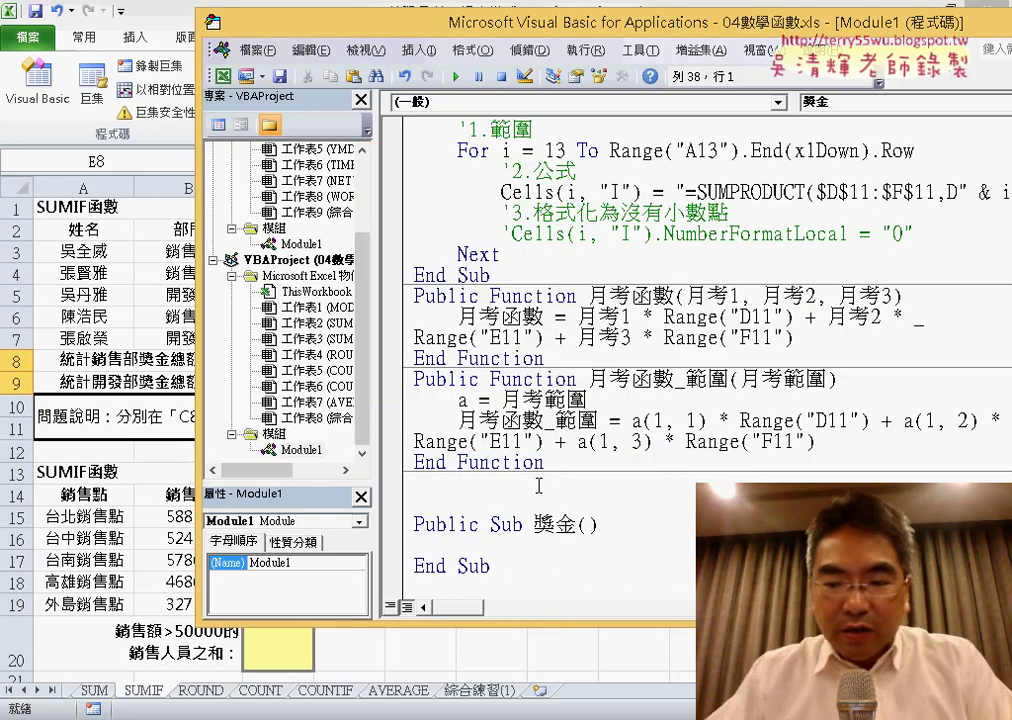
key("Delete")
key("Delete")
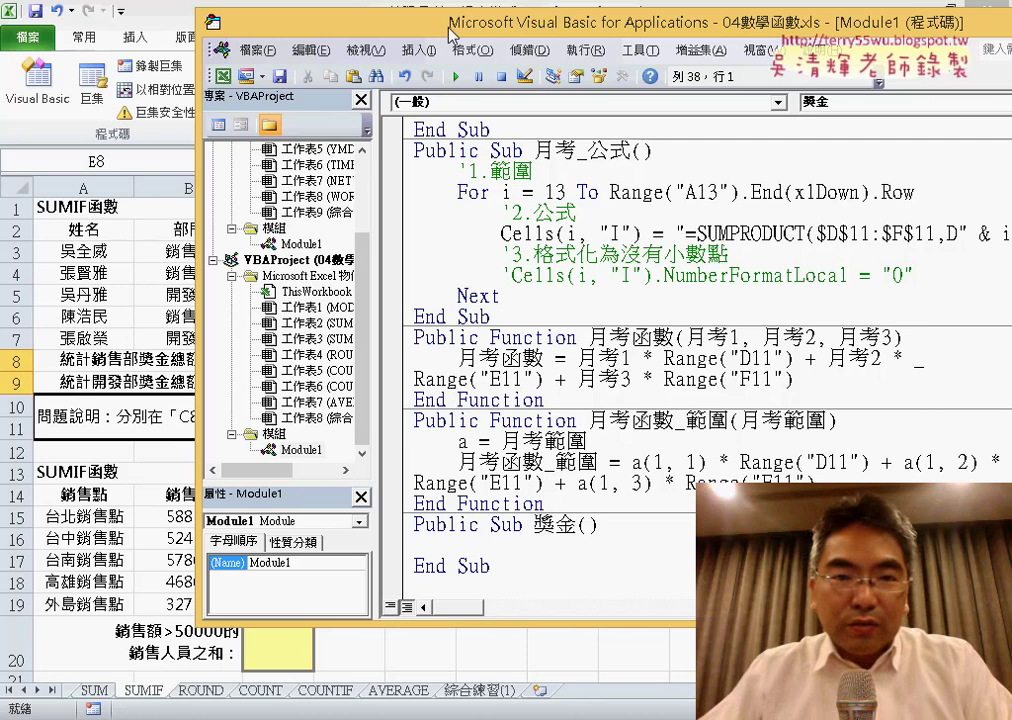
left_click_drag(452, 30, 587, 94)
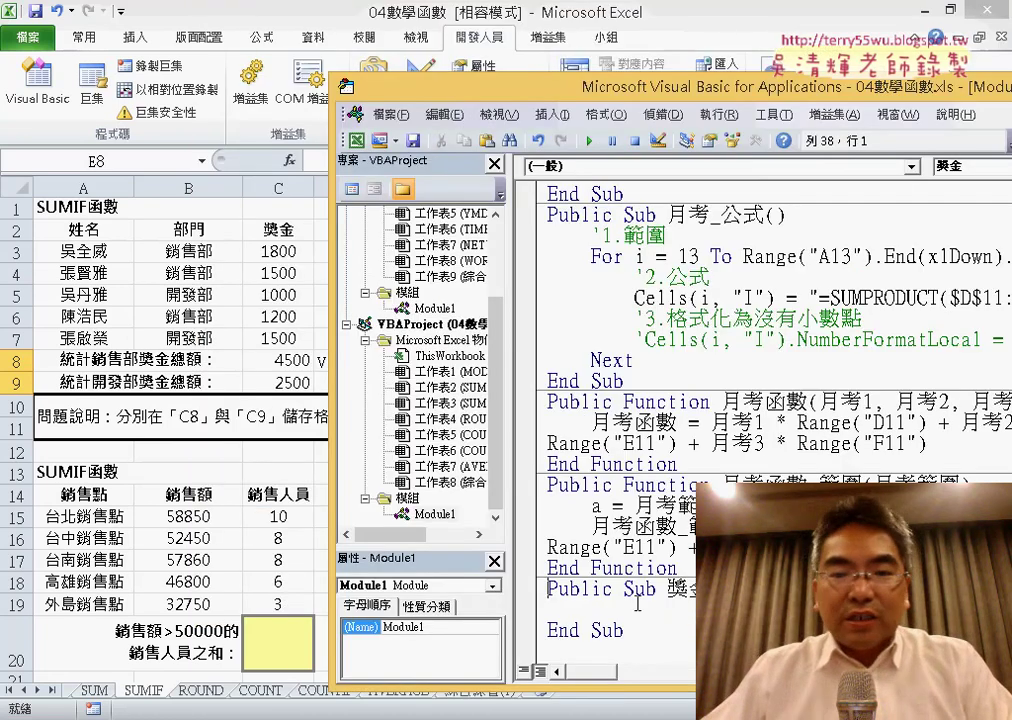
Write a For i = 3 To 7 … Next i loop inside the 獎金 Sub.
left_click(637, 604)
key("Tab")
type("f")
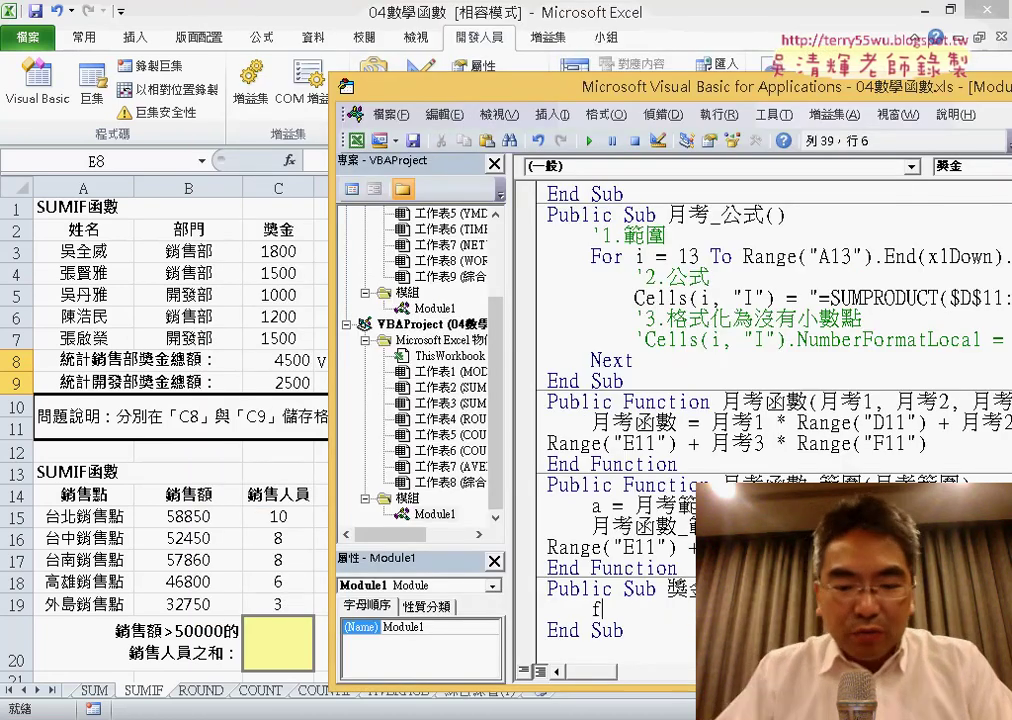
type("or i=")
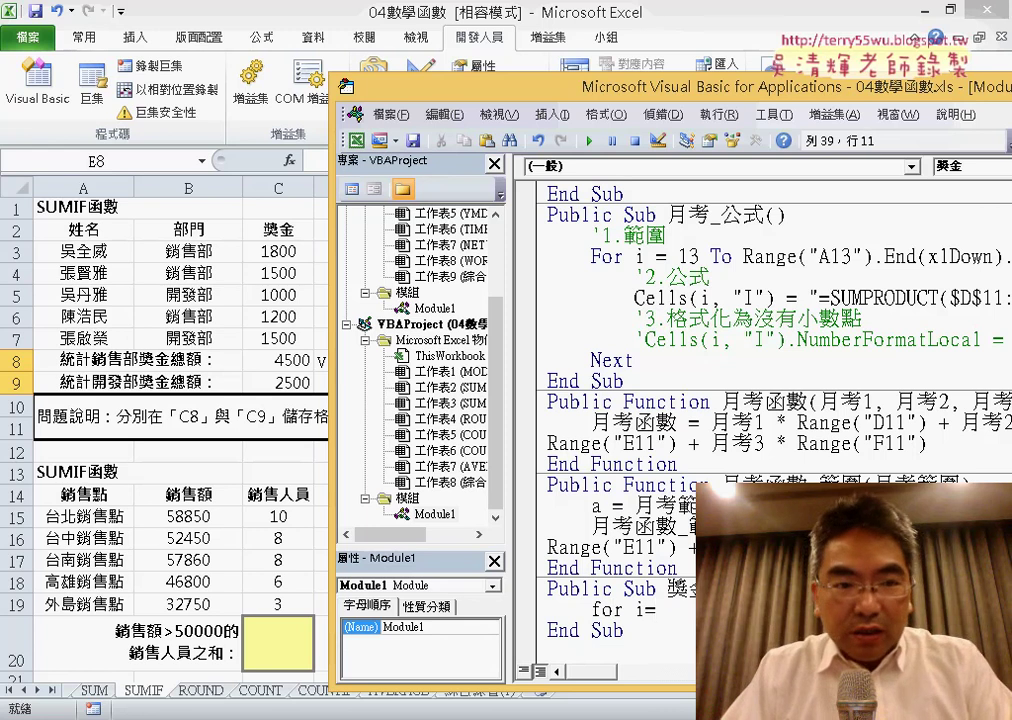
type("3")
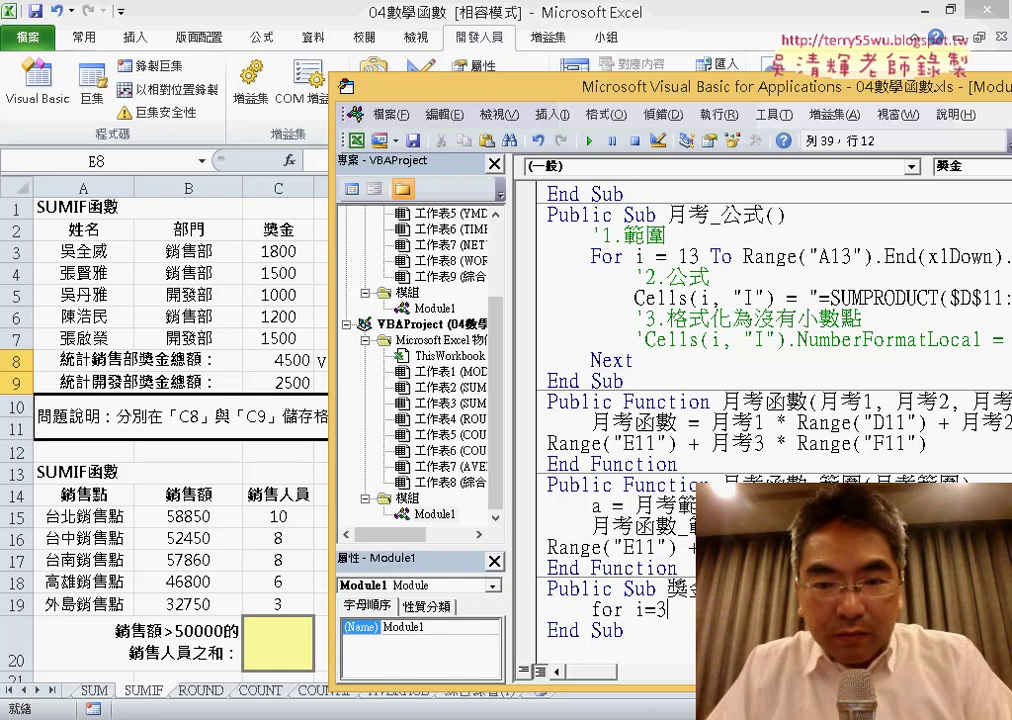
type(" to")
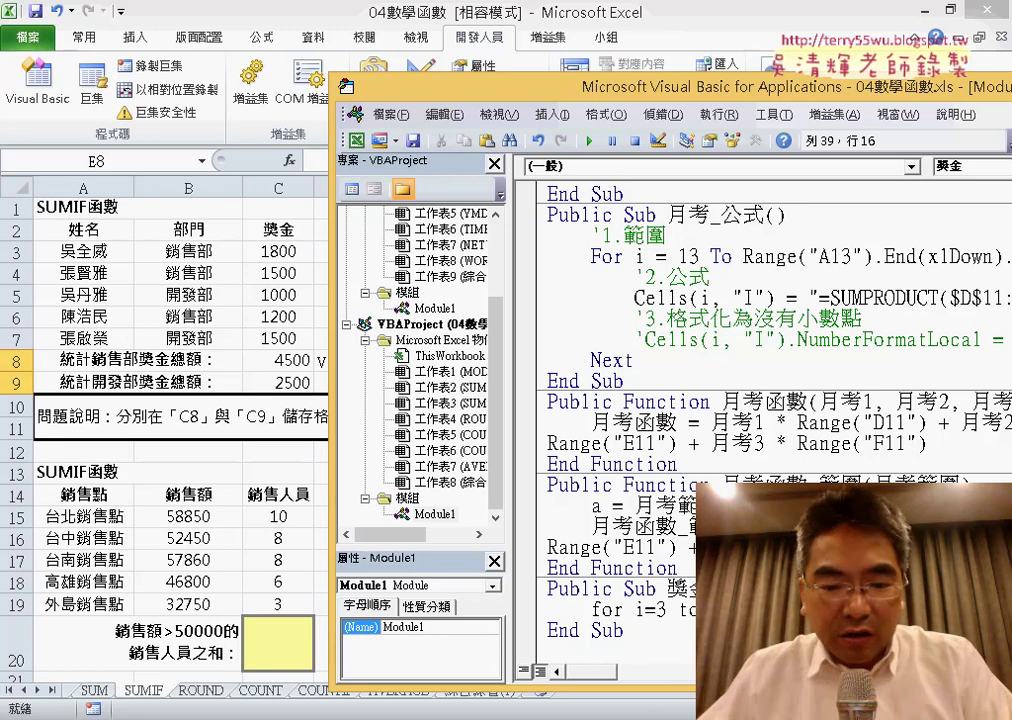
key("Return")
key("Return")
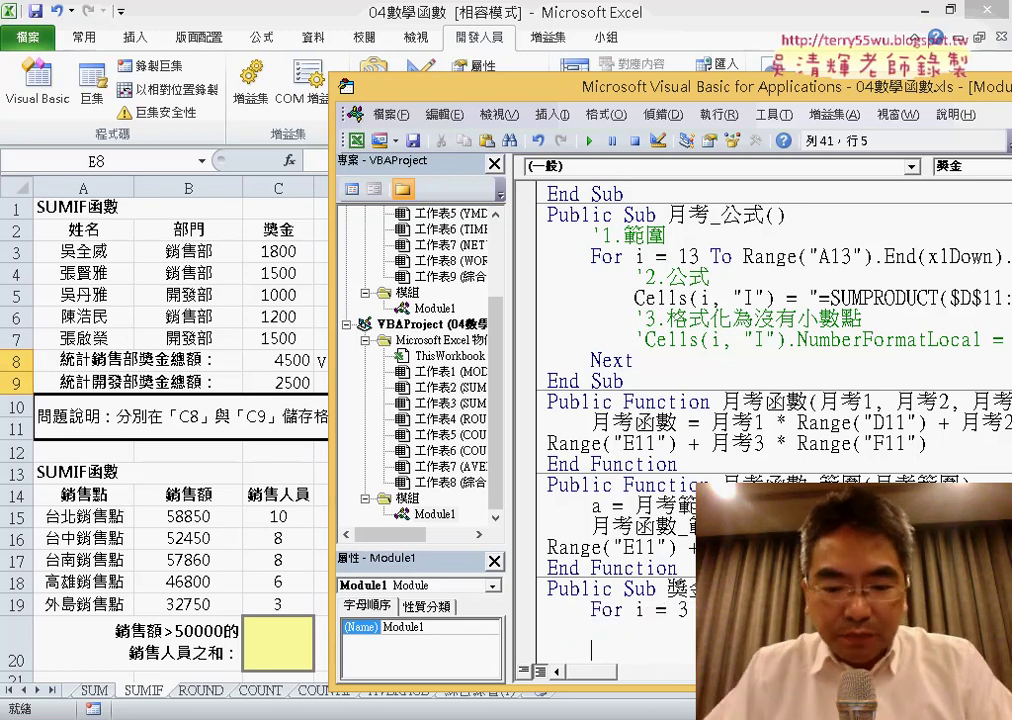
type("next")
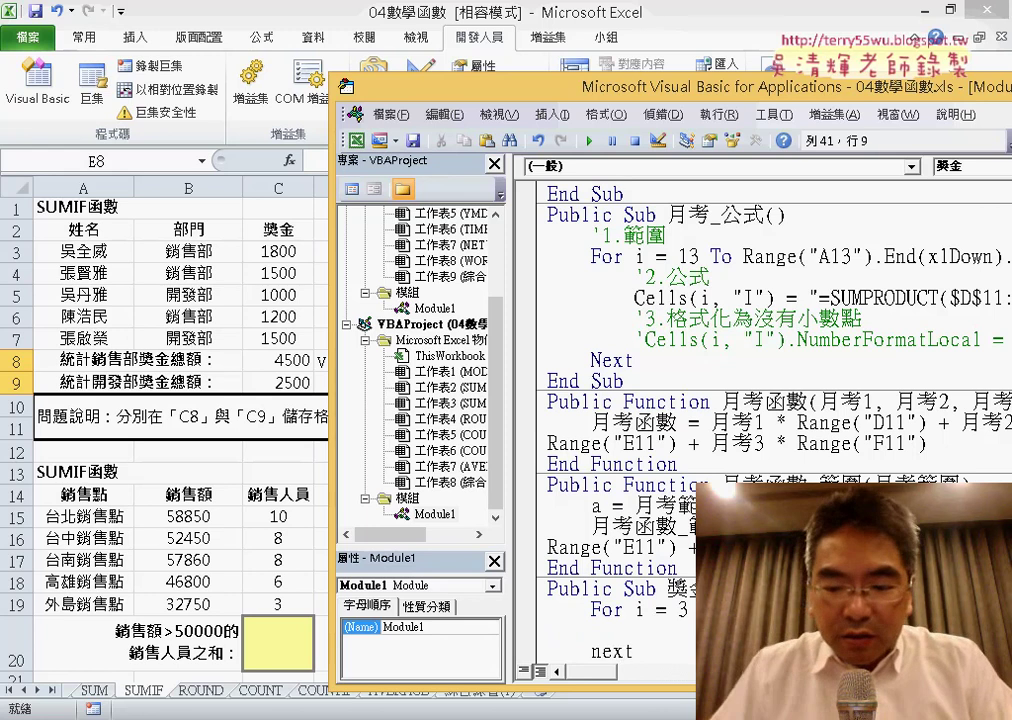
type("if cel")
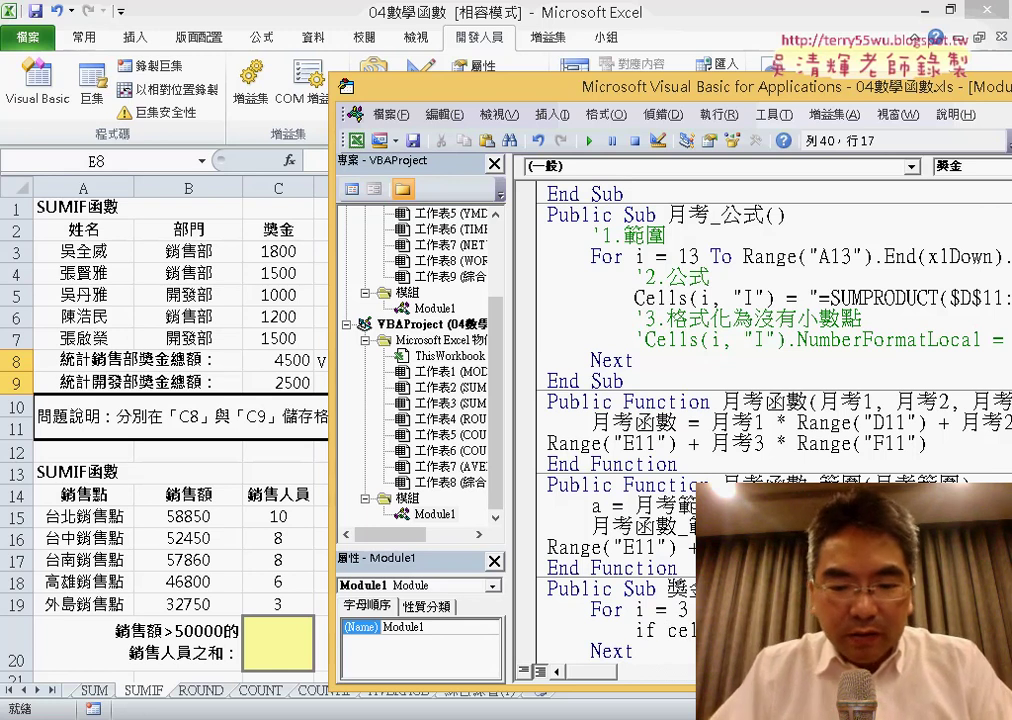
Add an If block testing for 銷售 with Else and End If inside the loop.
type("i,")
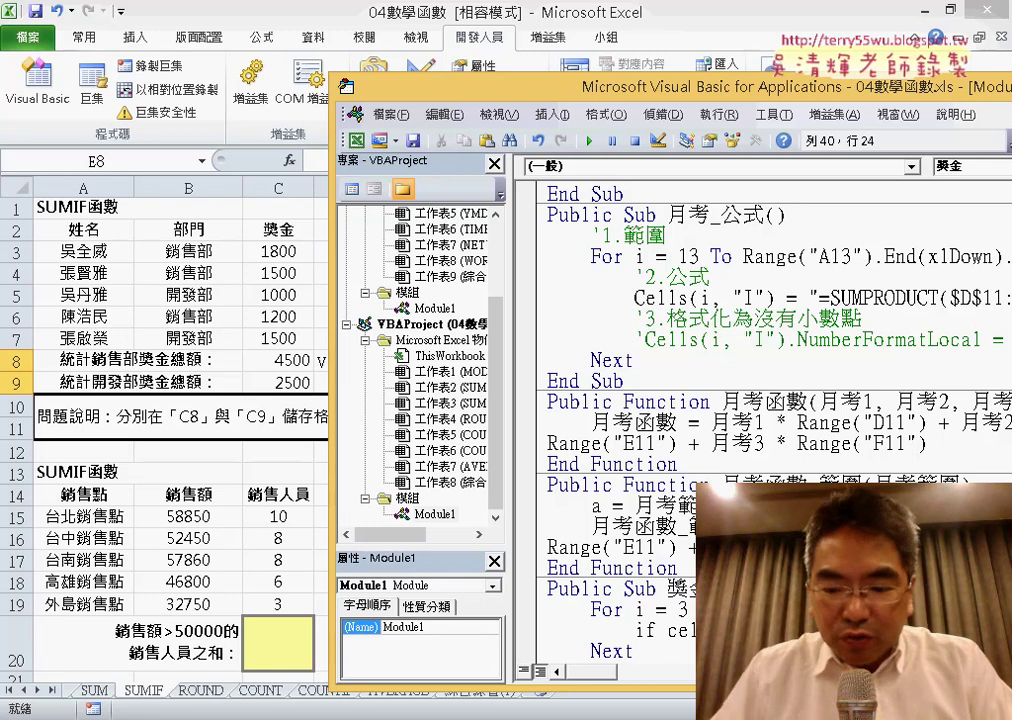
key("Right")
key("Right")
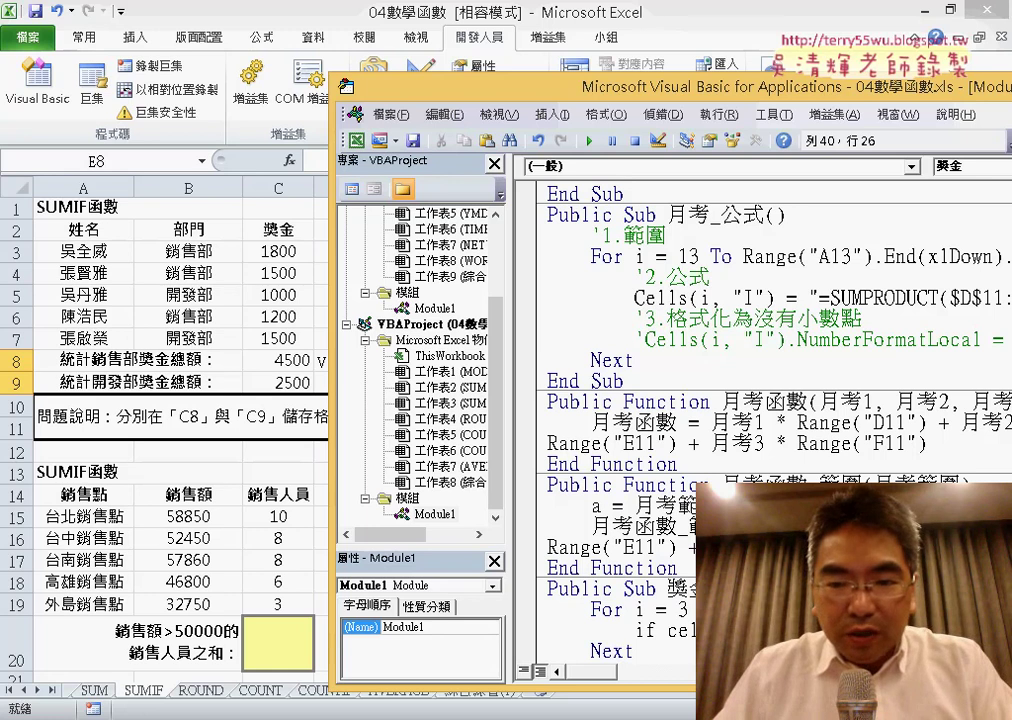
key("Down")
key("Return")
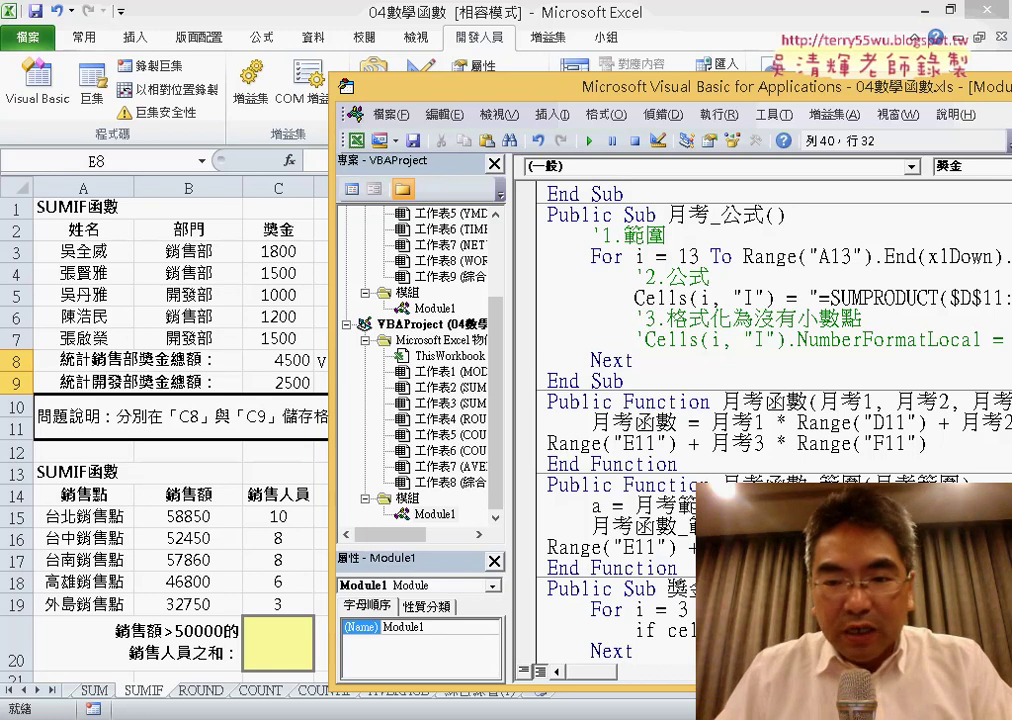
key("Right")
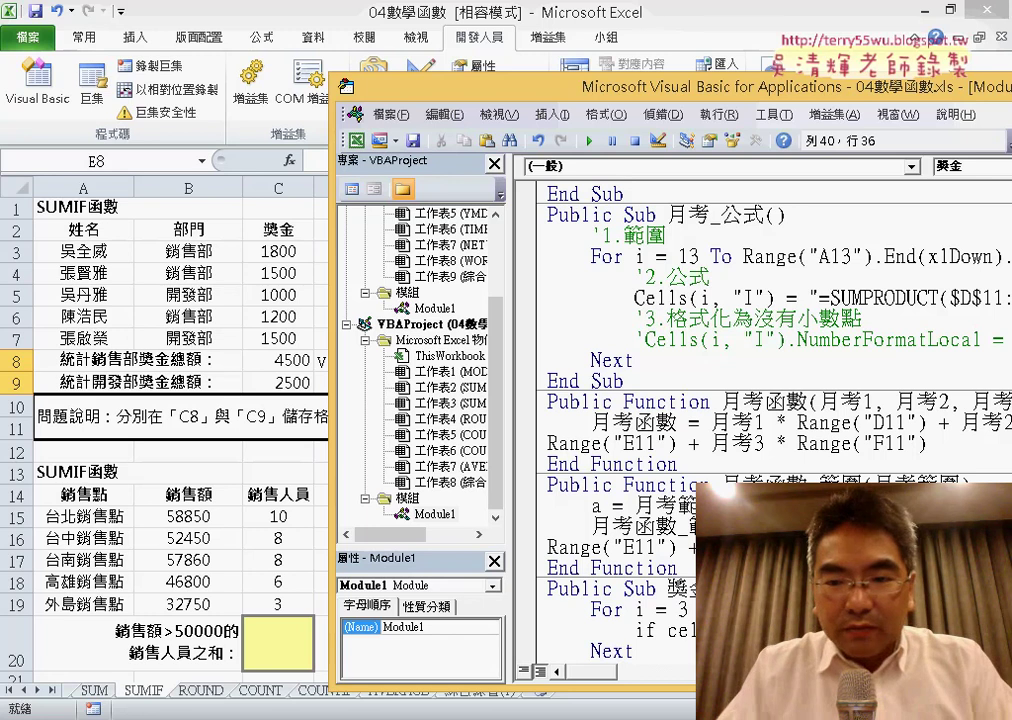
key("Right")
key("Right")
key("Right")
key("Return")
key("Return")
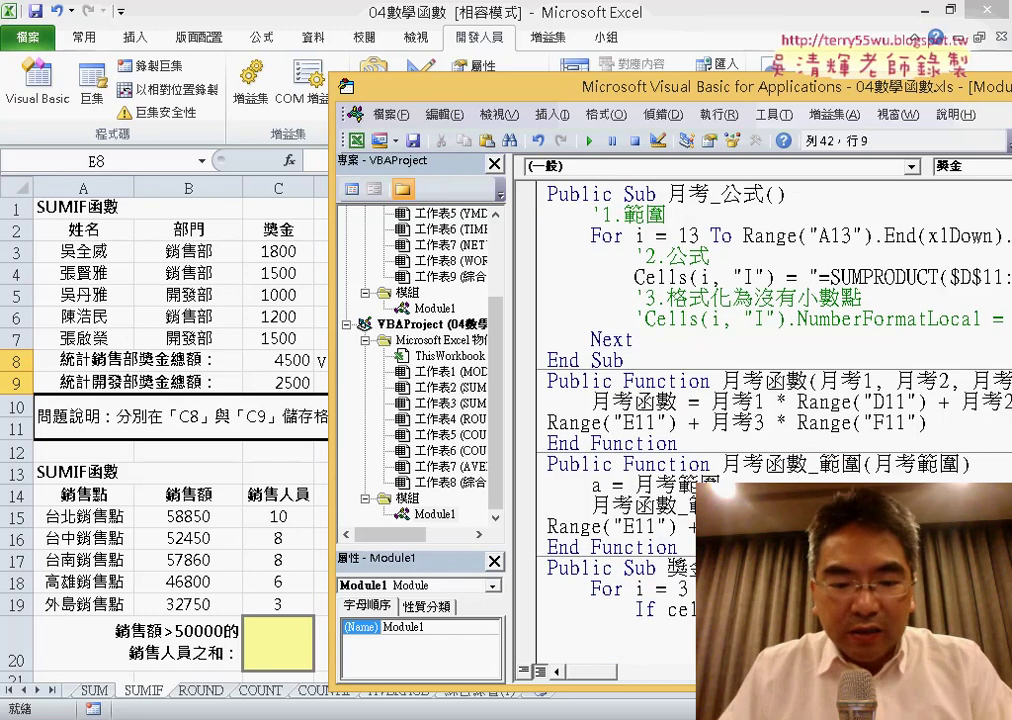
type("Else")
key("Return")
key("Return")
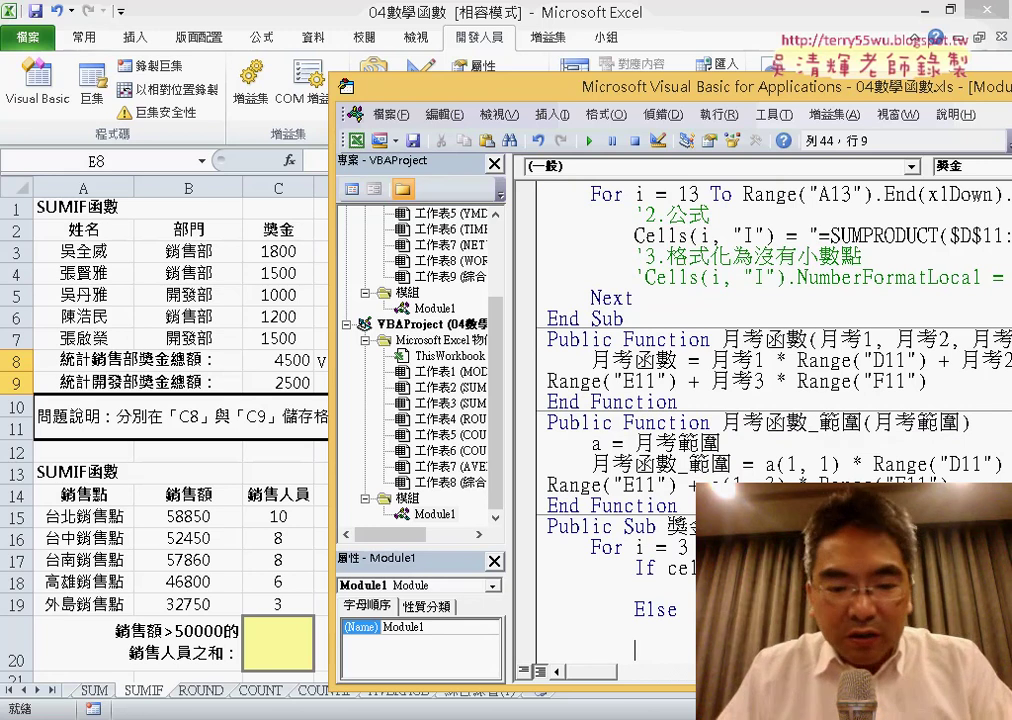
type("e")
type("nd if")
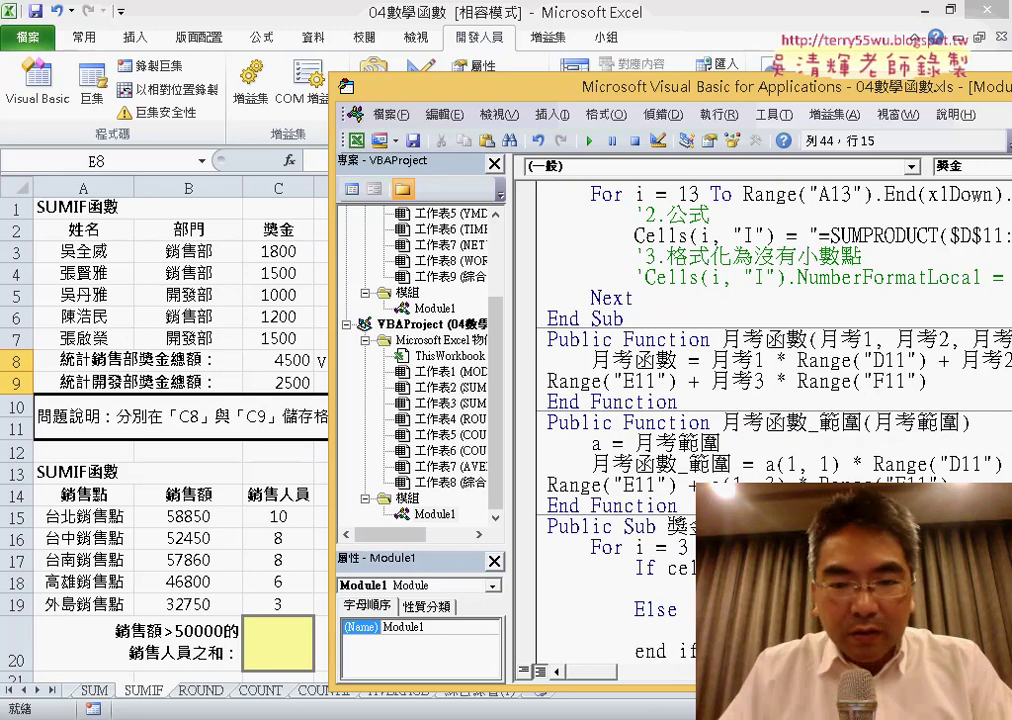
key("Up")
key("Up")
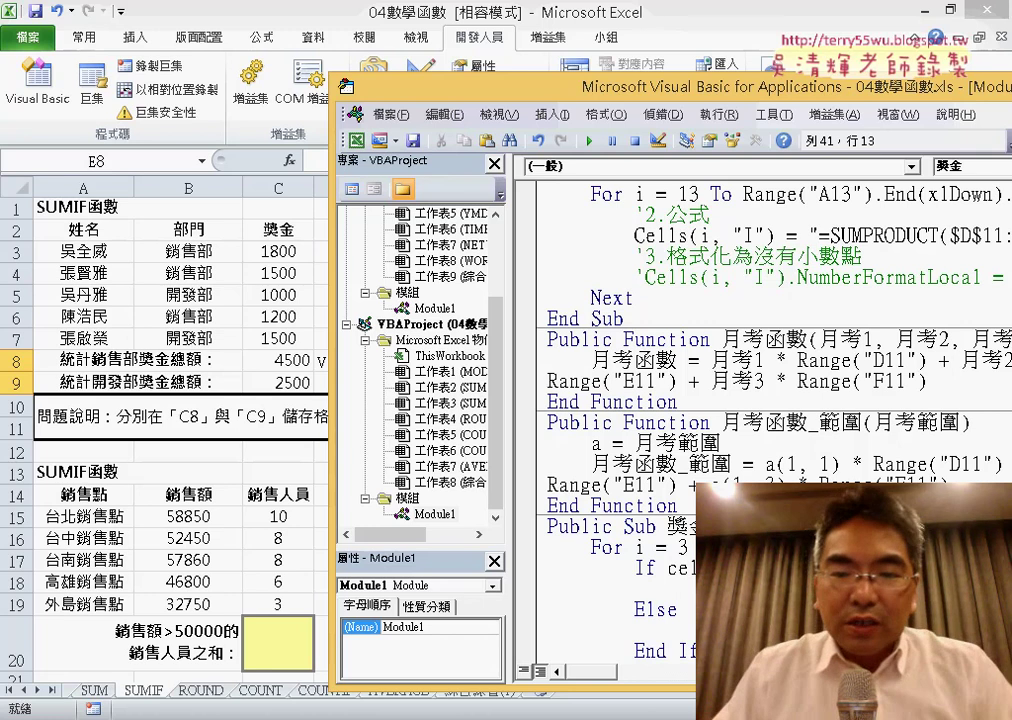
Write the sumA = sumA + Cells(i, "C") line in the If branch and select it.
type("su")
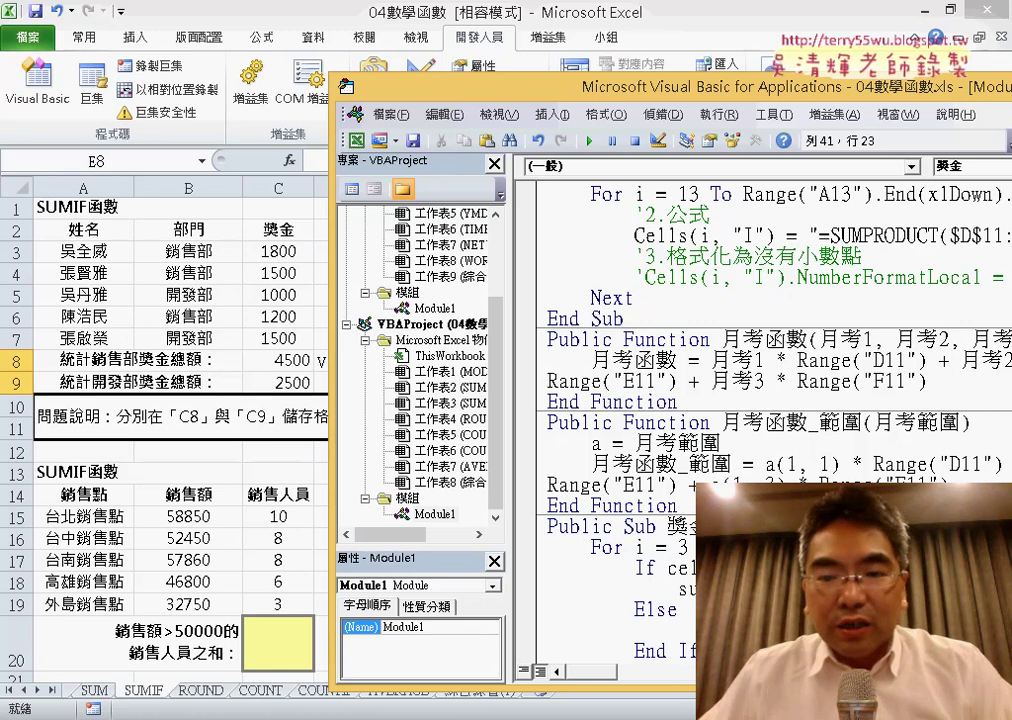
key("Right")
key("Right")
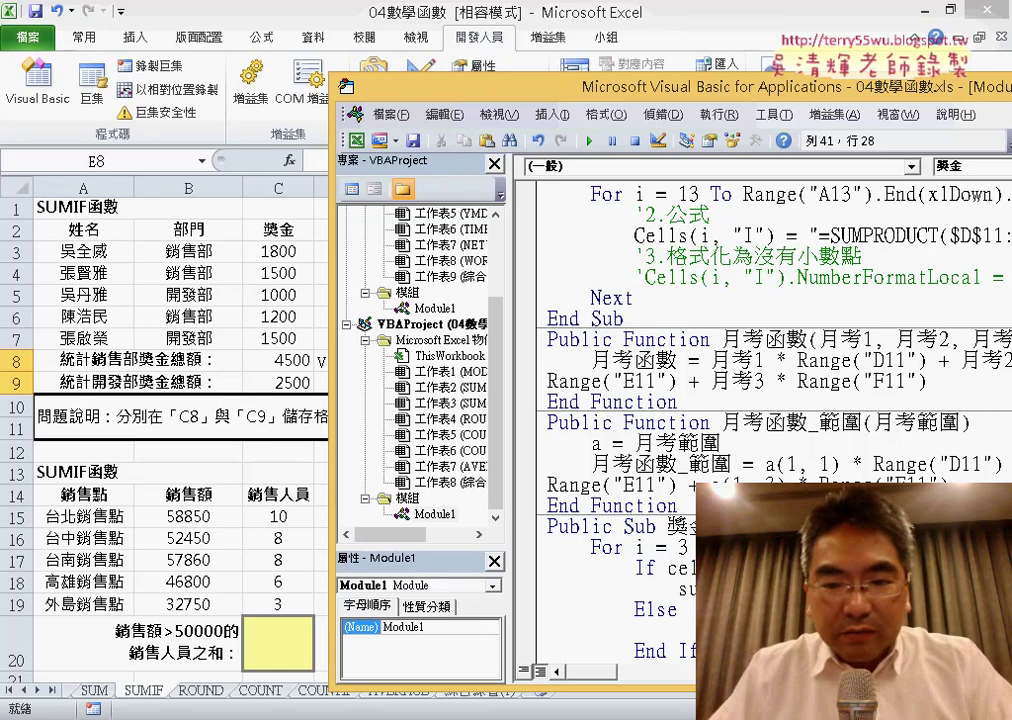
key("Right")
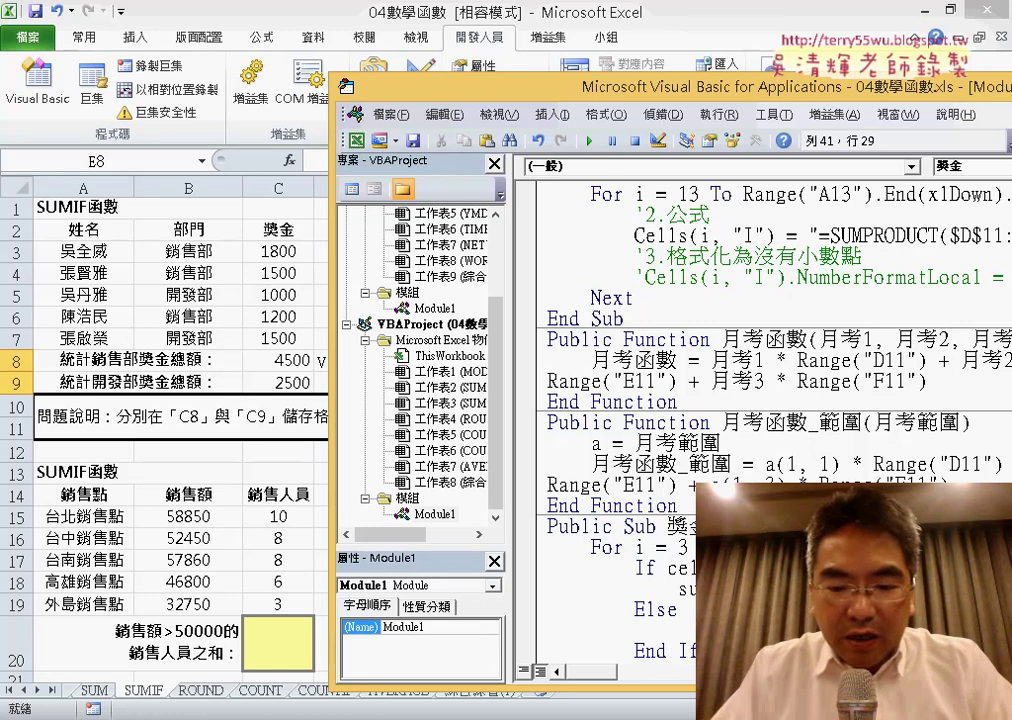
key("Right")
key("Right")
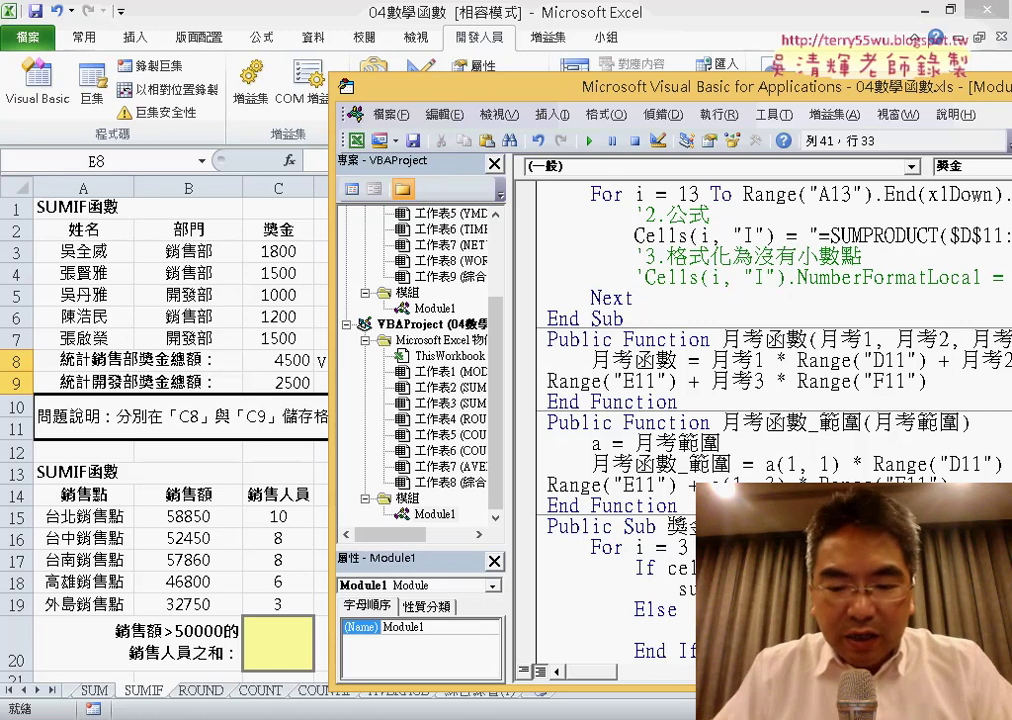
key("Right")
key("Right")
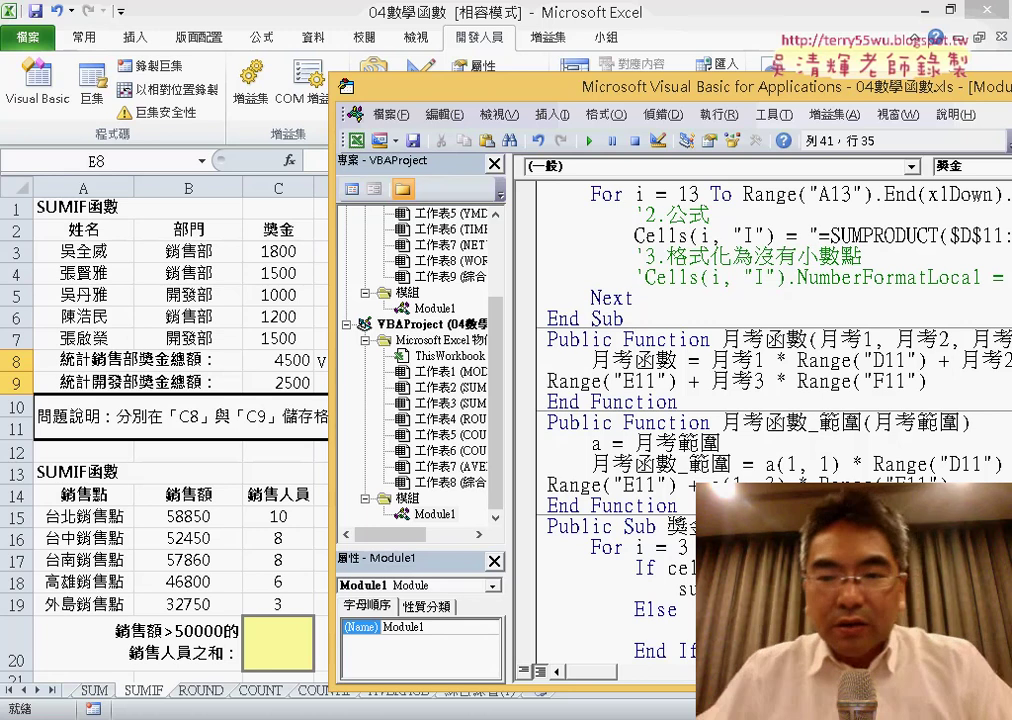
key("Down")
key("Up")
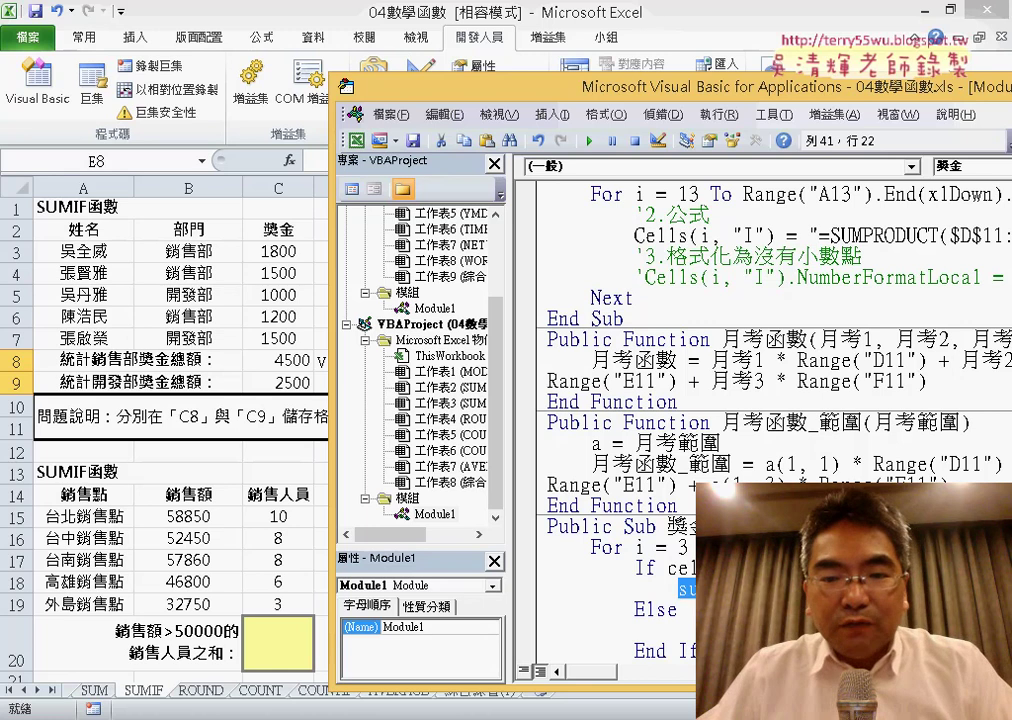
key("shift+End")
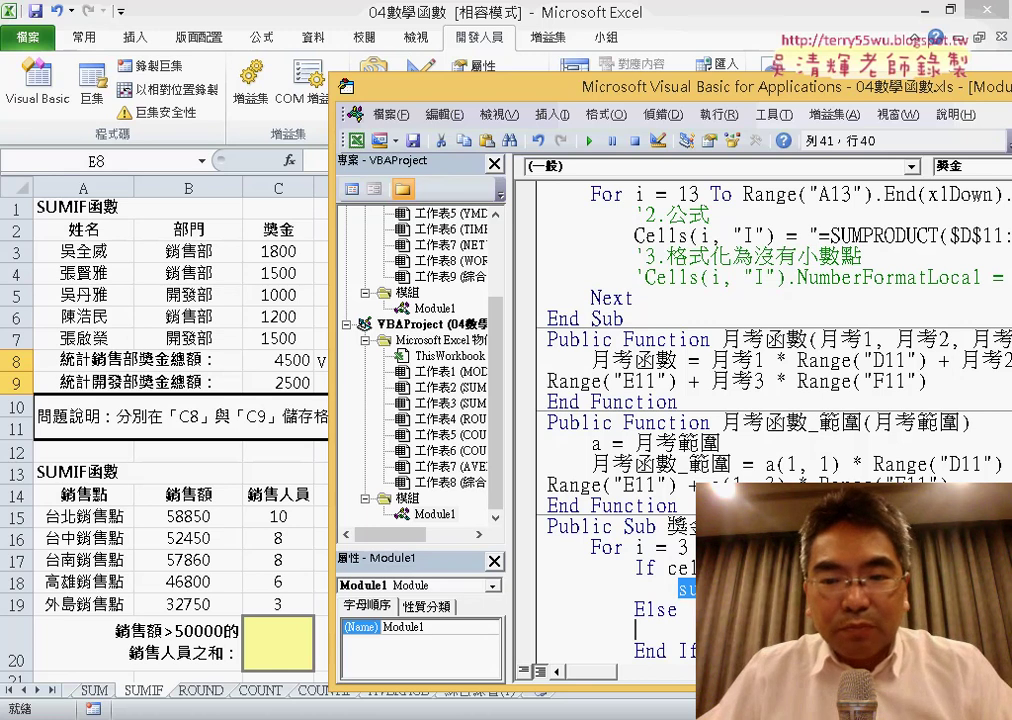
Paste the line under Else as the sumB version and add a blank line after Next.
left_click(636, 628)
key("ctrl+v")
left_click(636, 628)
key("Tab")
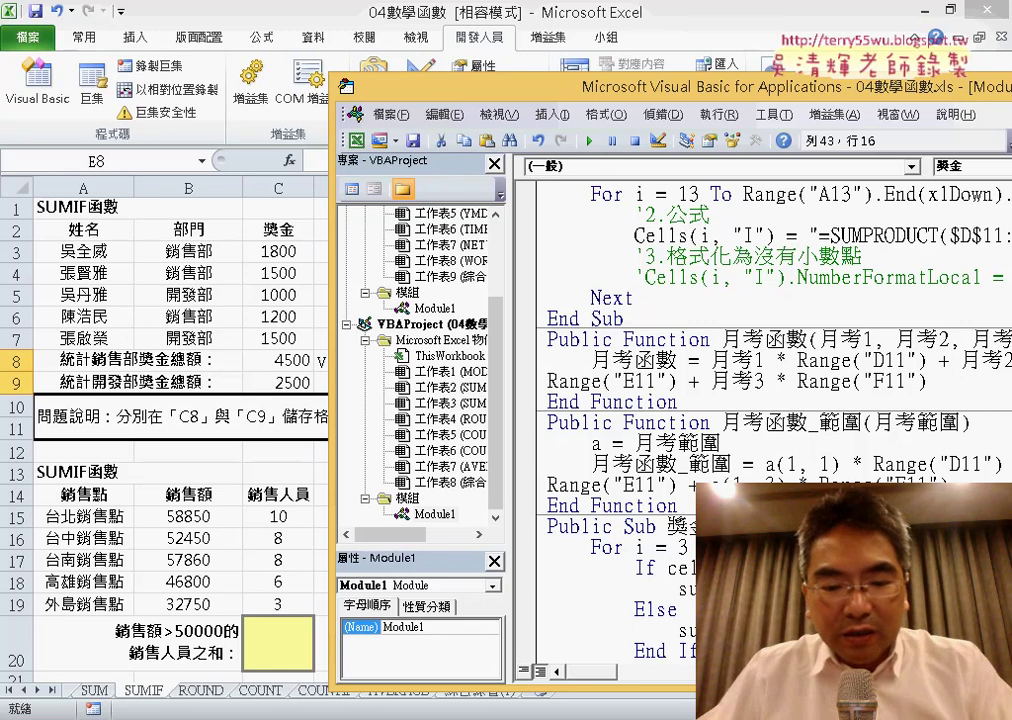
left_click(800, 630)
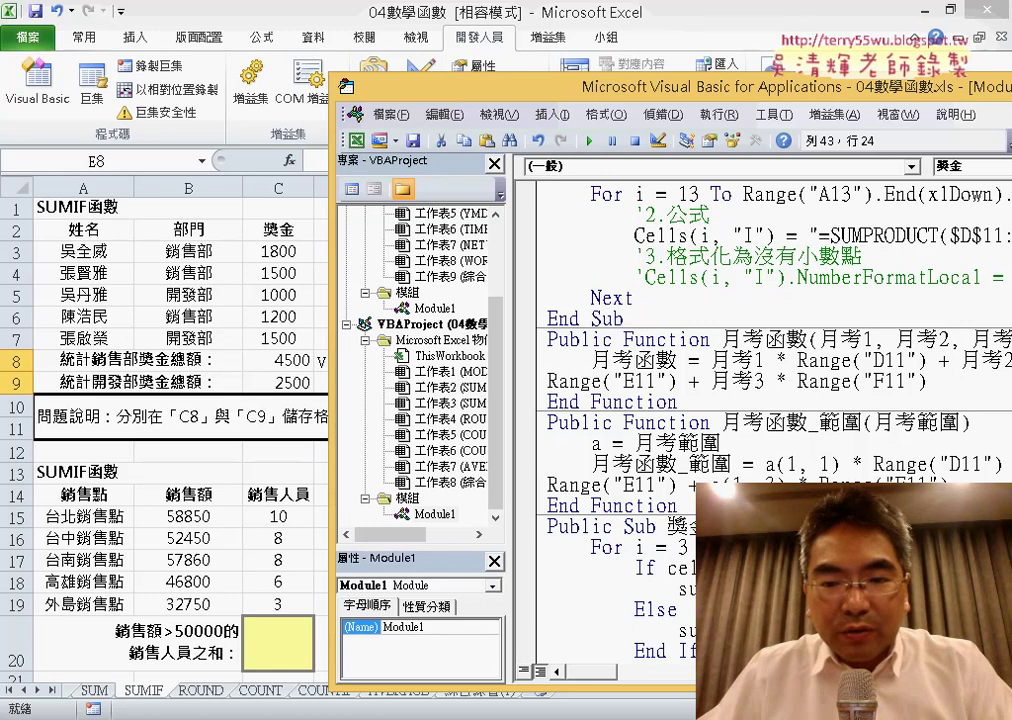
left_click(678, 609)
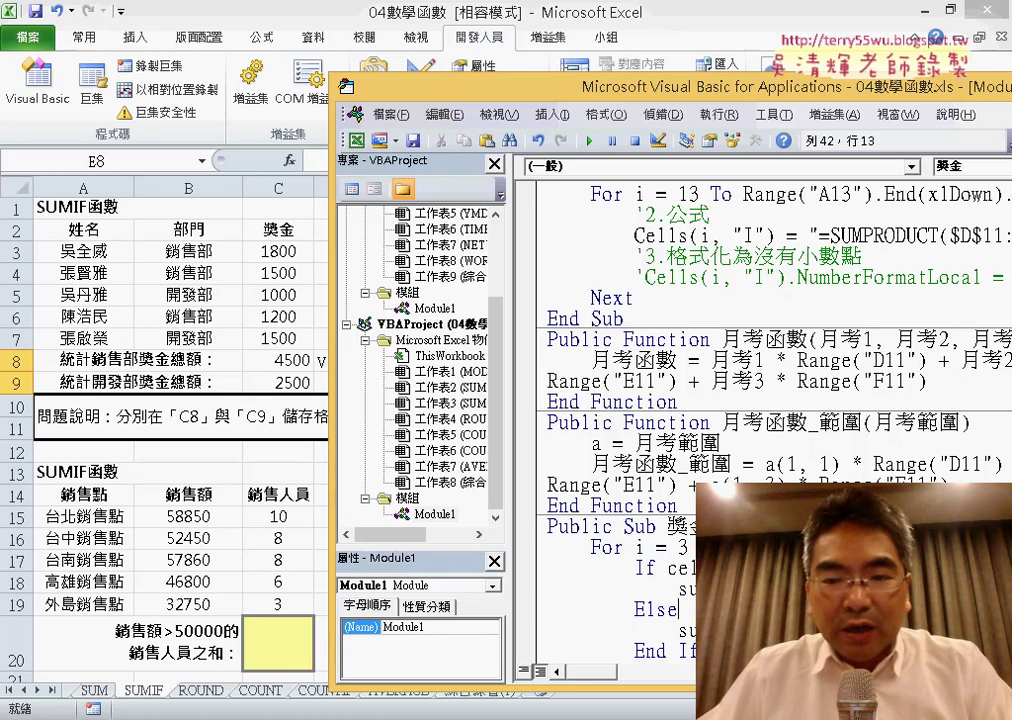
left_click(874, 630)
scroll(770, 420, "down", 1)
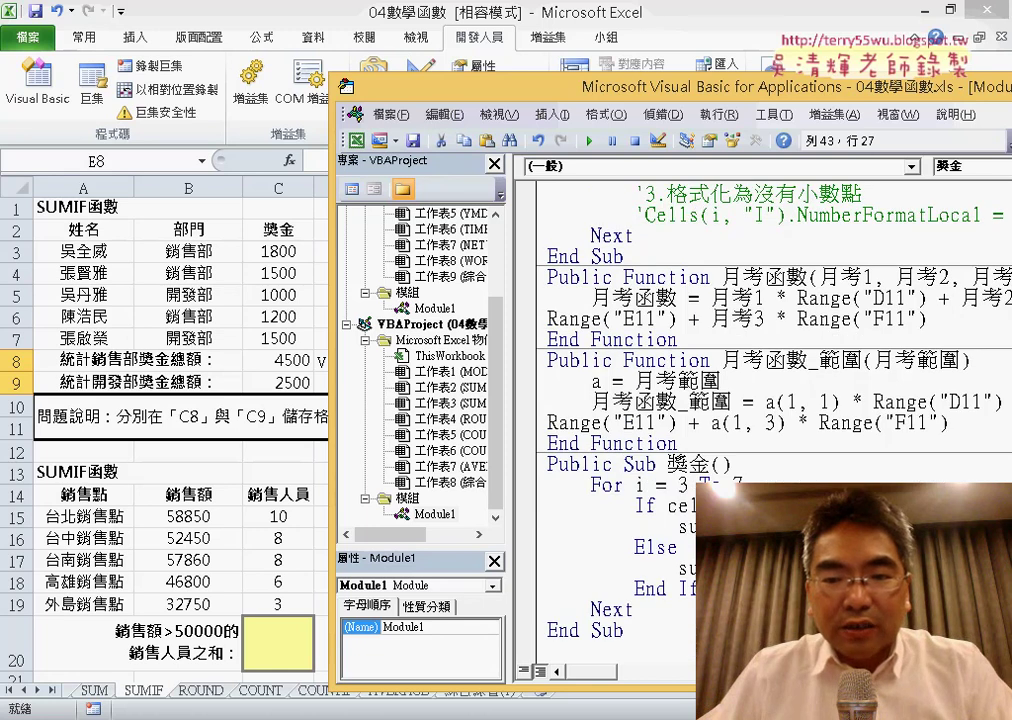
left_click(634, 609)
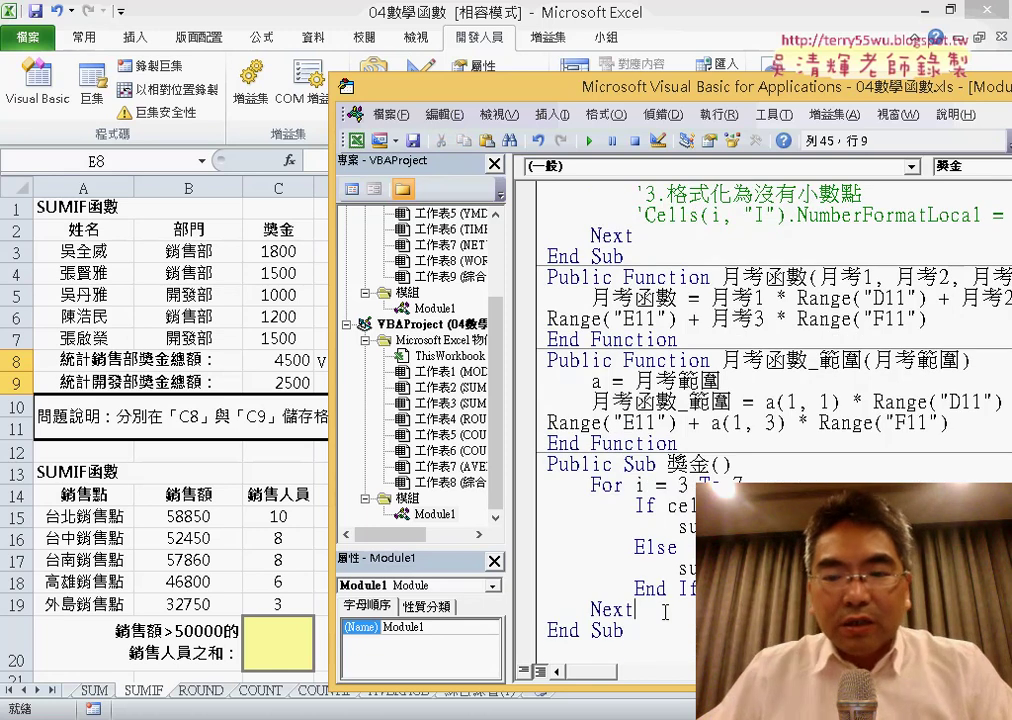
key("Return")
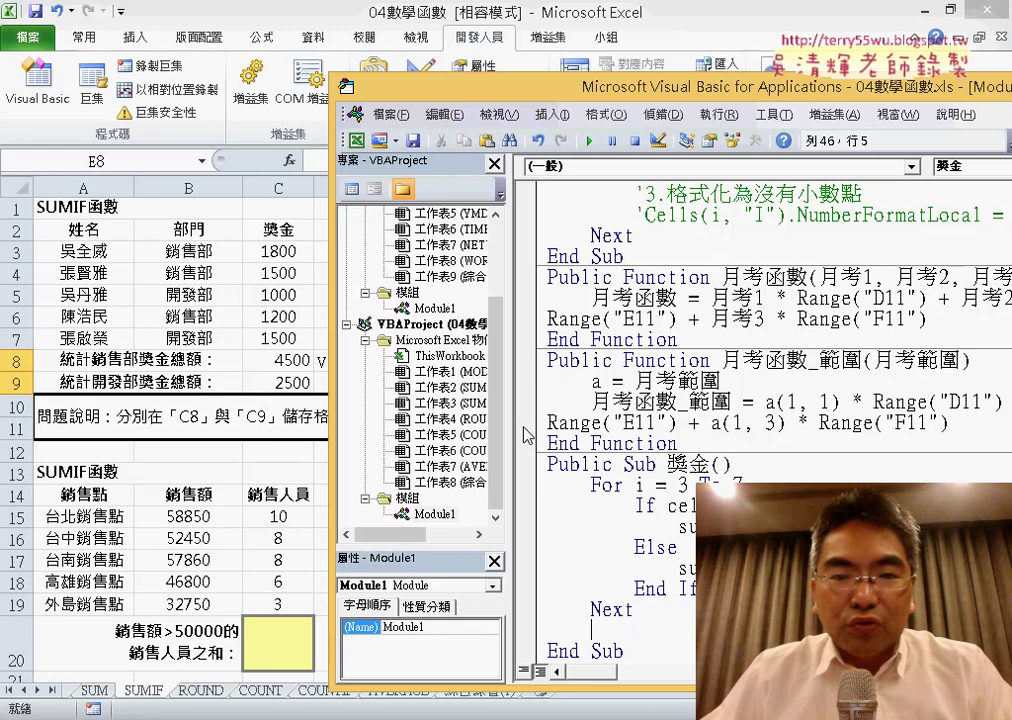
left_click_drag(508, 405, 455, 422)
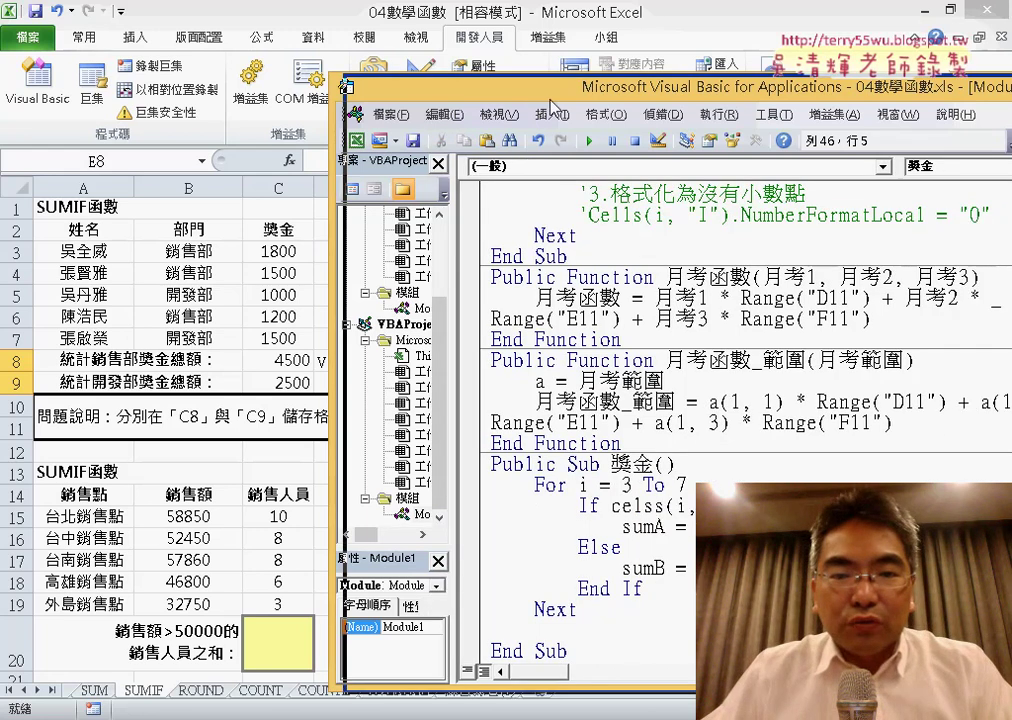
Add Range lines after Next writing sumA and sumB to the sheet, arranging the editor beside column E.
left_click_drag(372, 86, 549, 86)
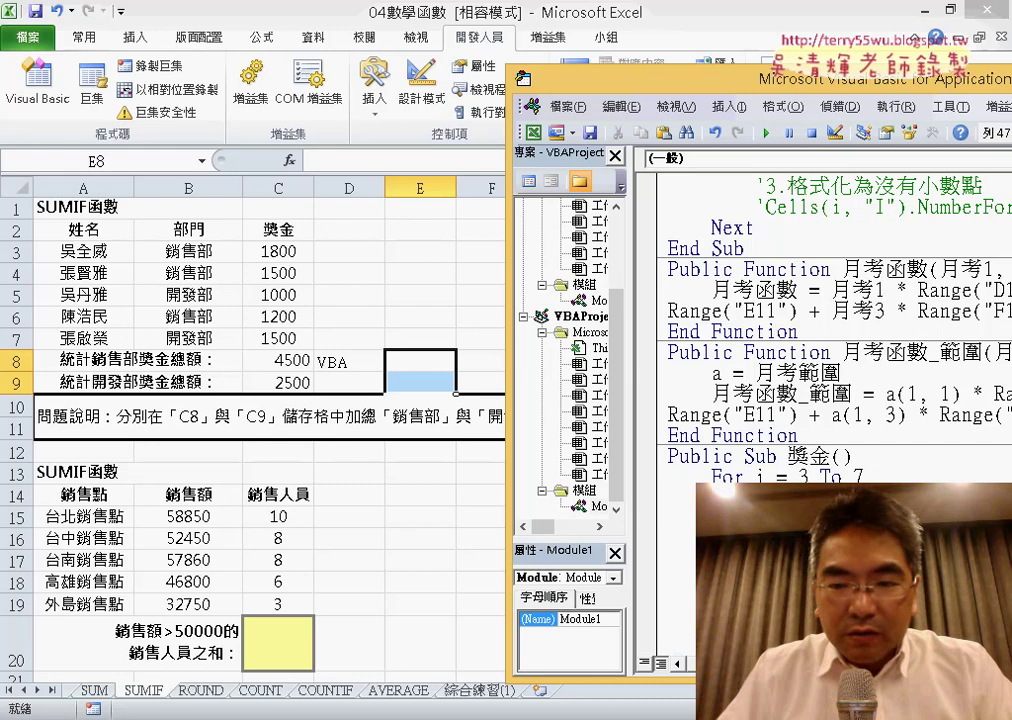
key("Up")
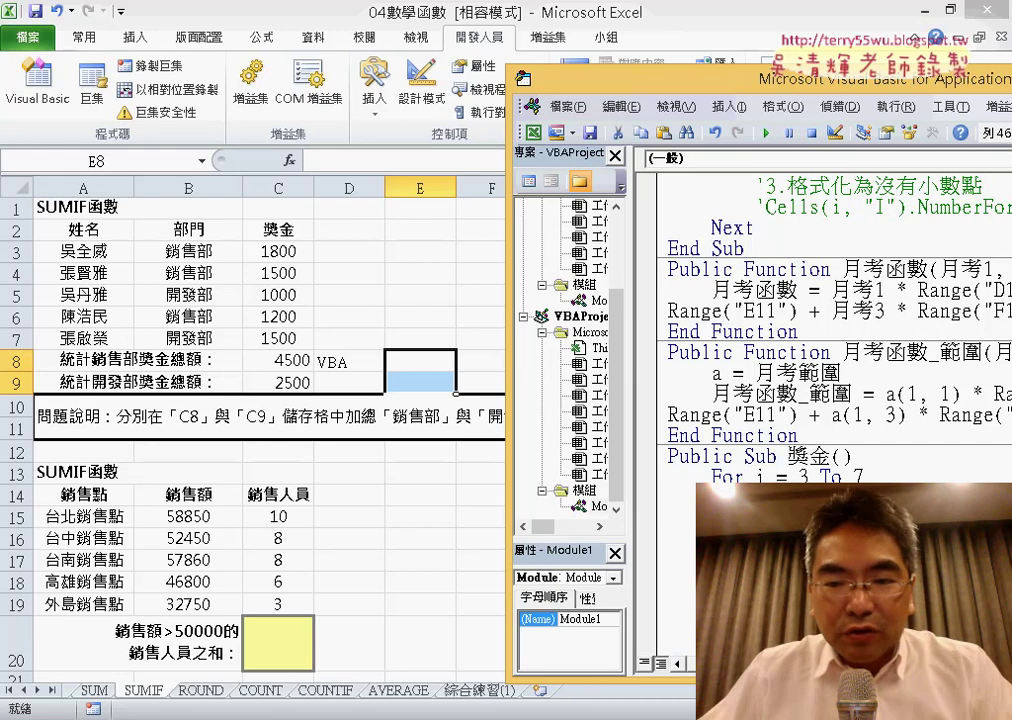
key("Down")
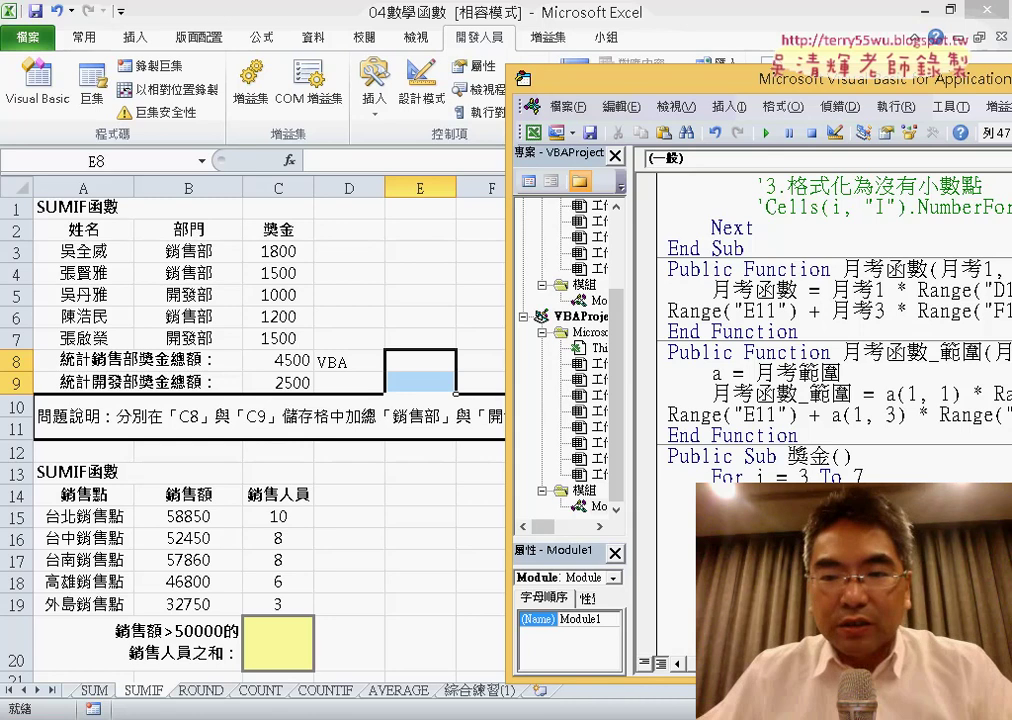
left_click_drag(647, 610, 647, 484)
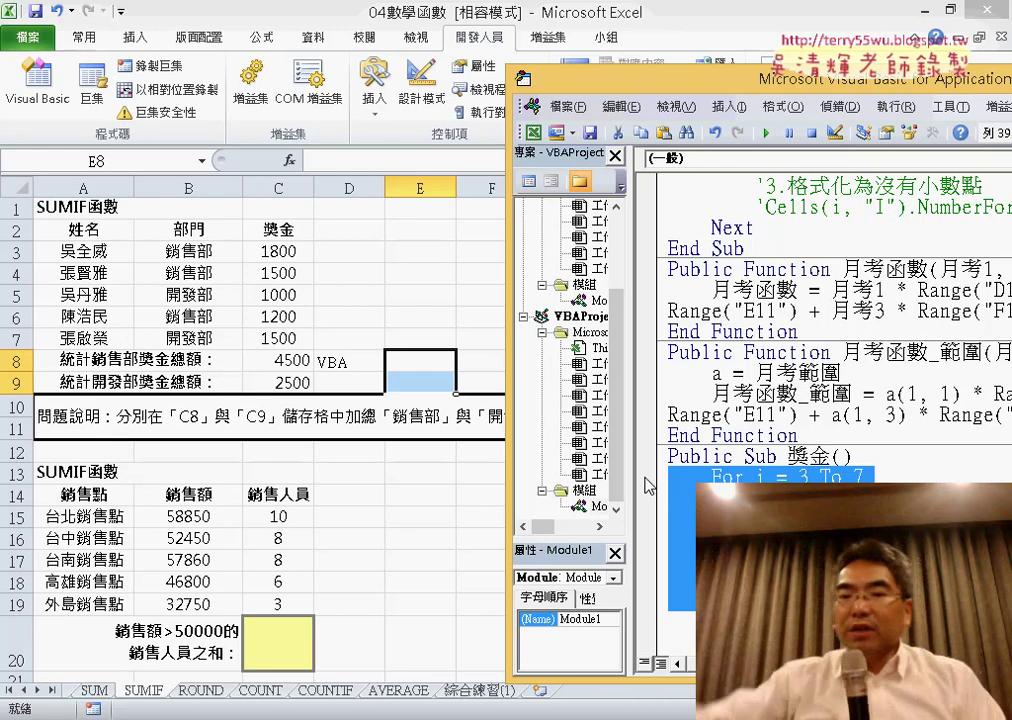
left_click(647, 610)
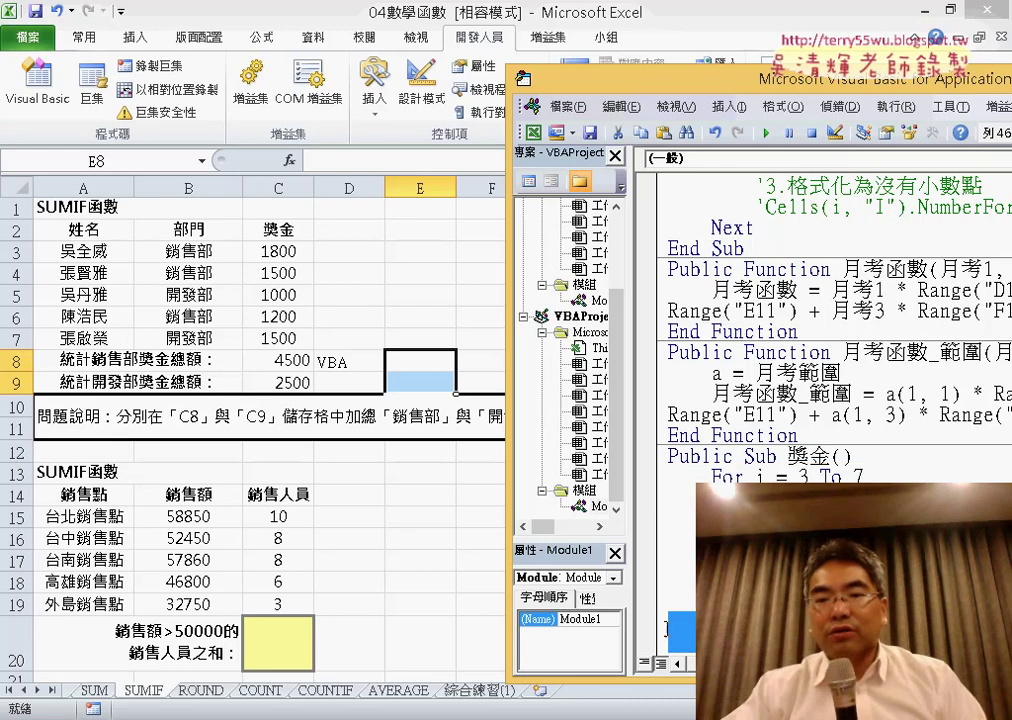
left_click_drag(660, 655, 660, 632)
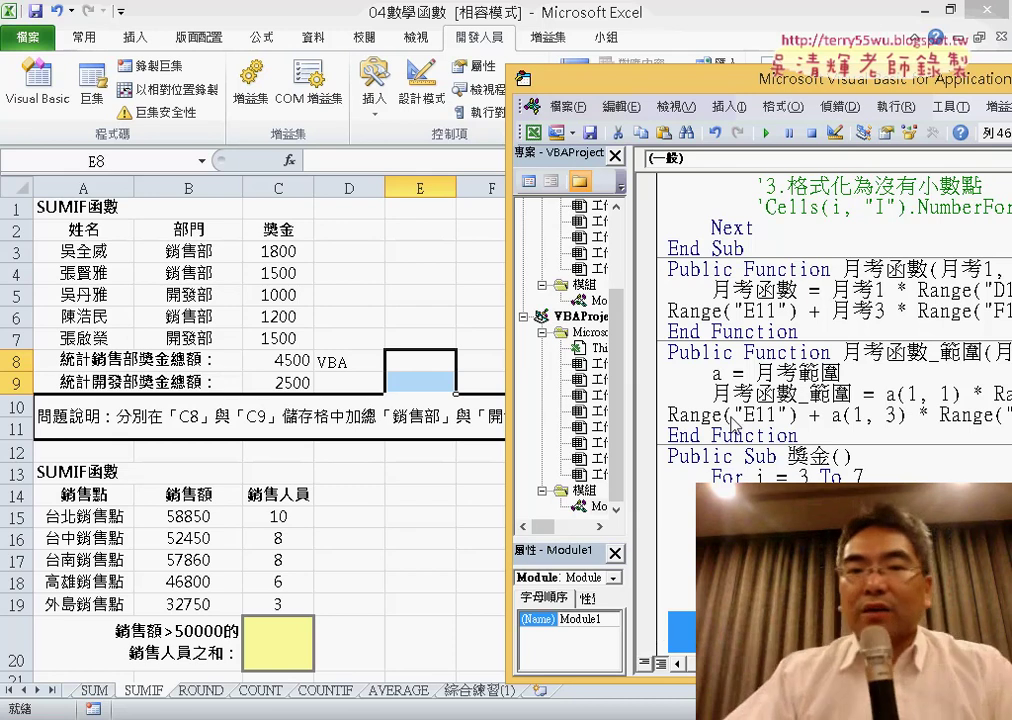
left_click_drag(600, 78, 571, 47)
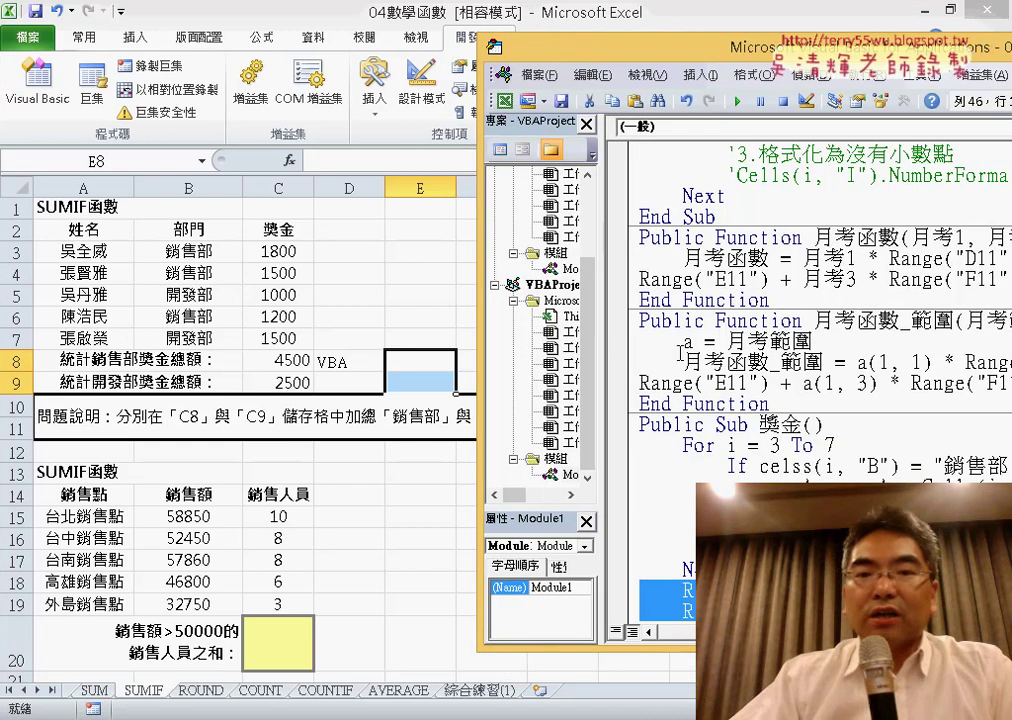
left_click_drag(594, 348, 562, 347)
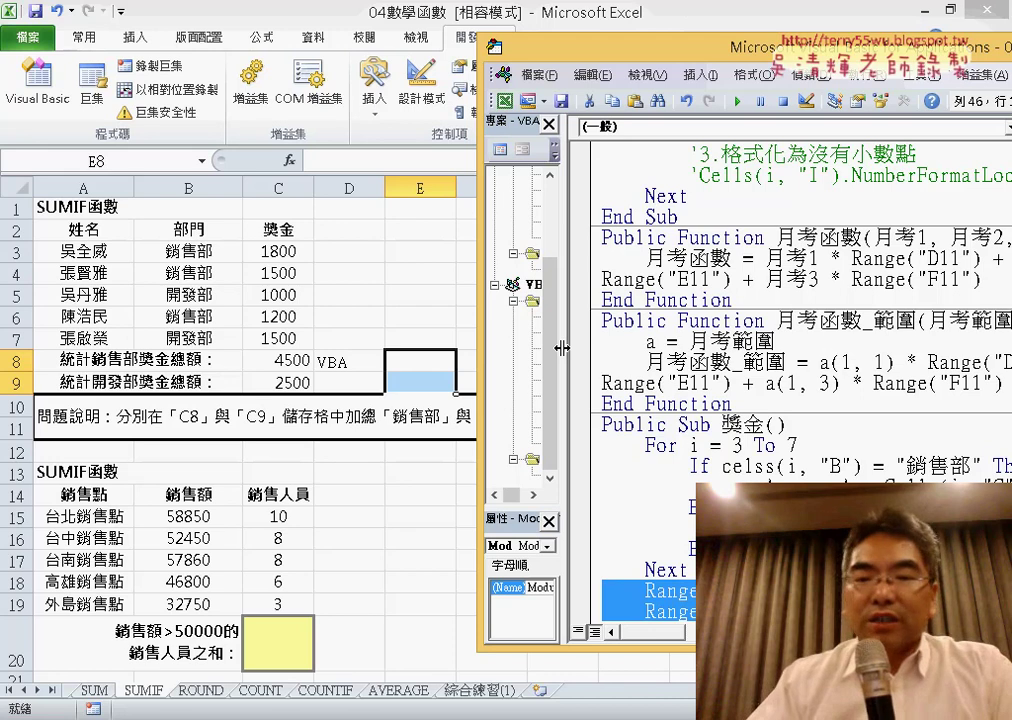
scroll(669, 381, "down", 1)
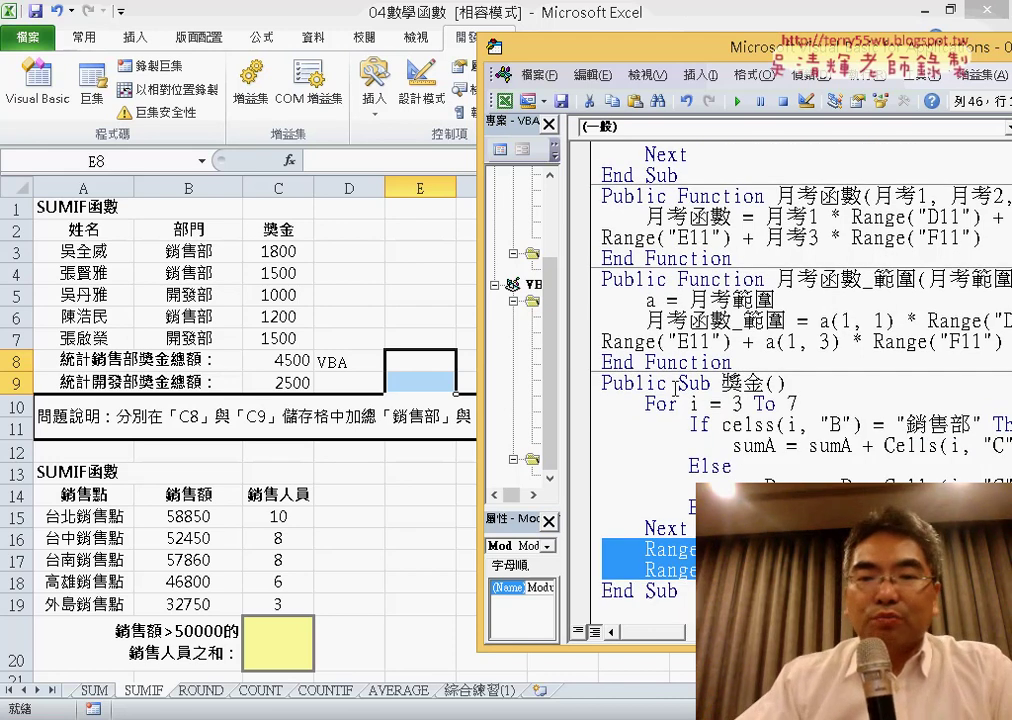
left_click(640, 549)
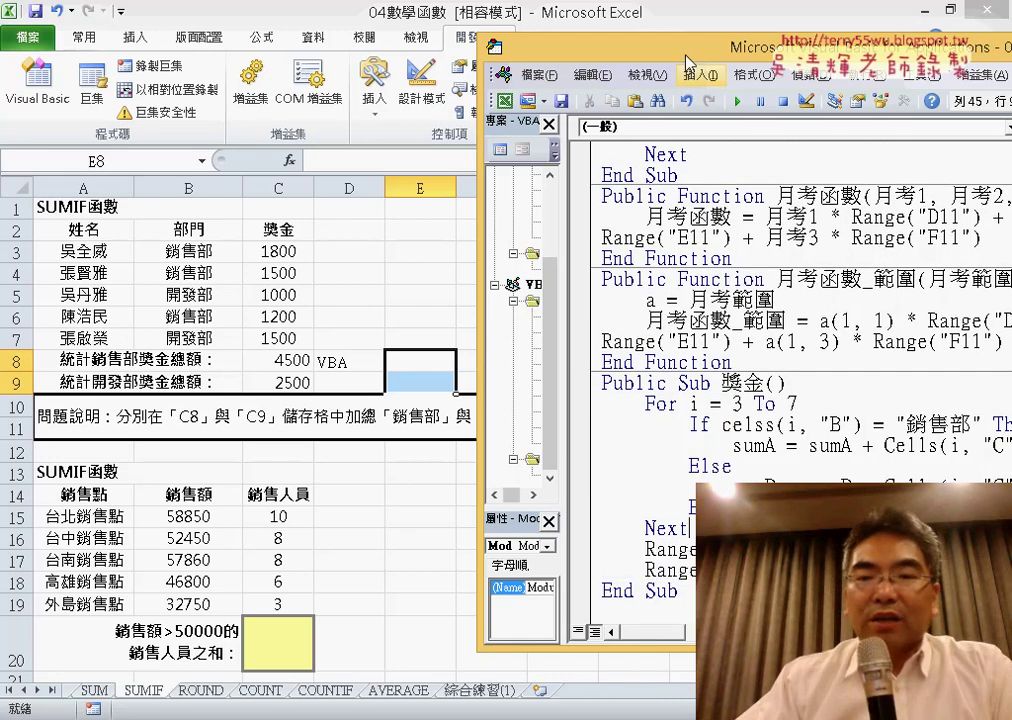
left_click_drag(686, 55, 710, 57)
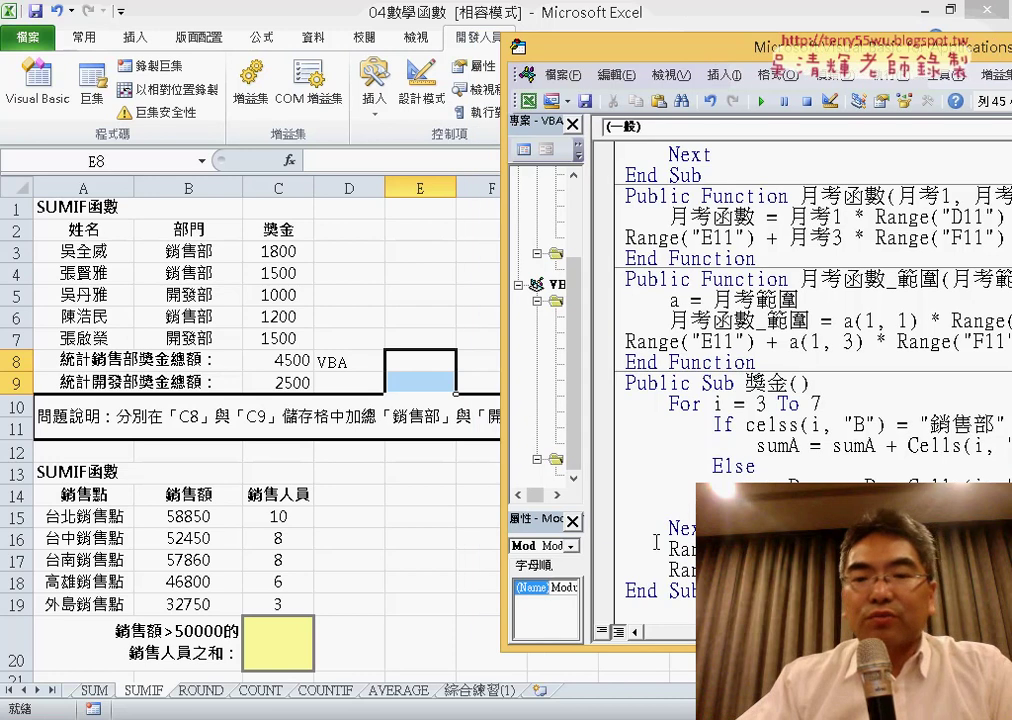
Set a breakpoint on the Range line, run, and fix the misspelled 'celss' to 'Cells'.
left_click(603, 549)
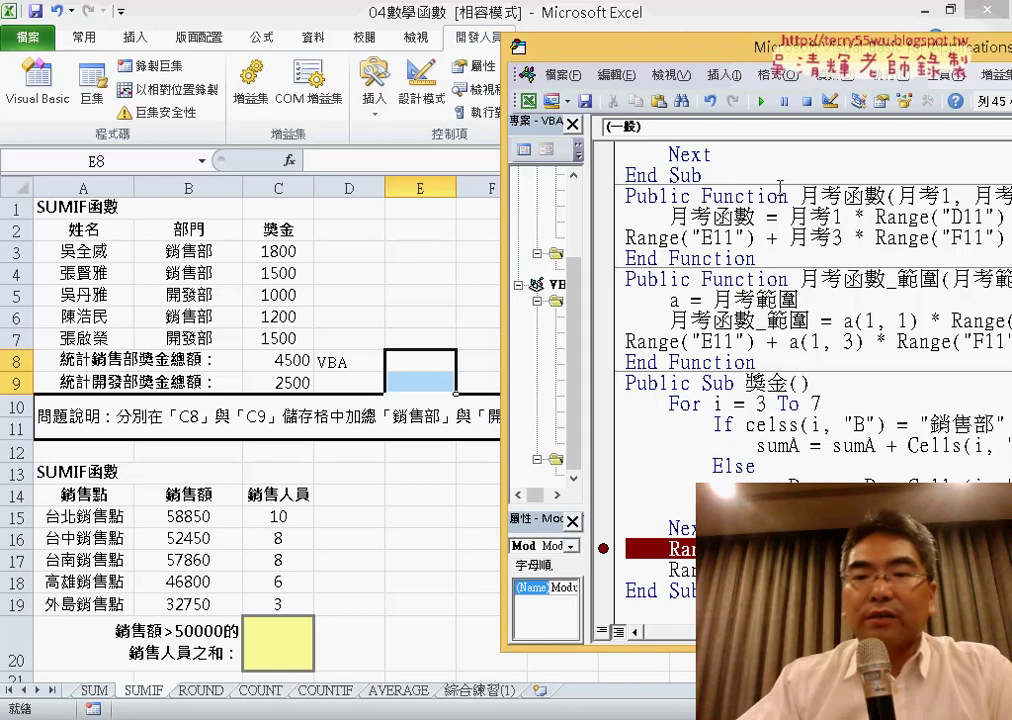
left_click(761, 102)
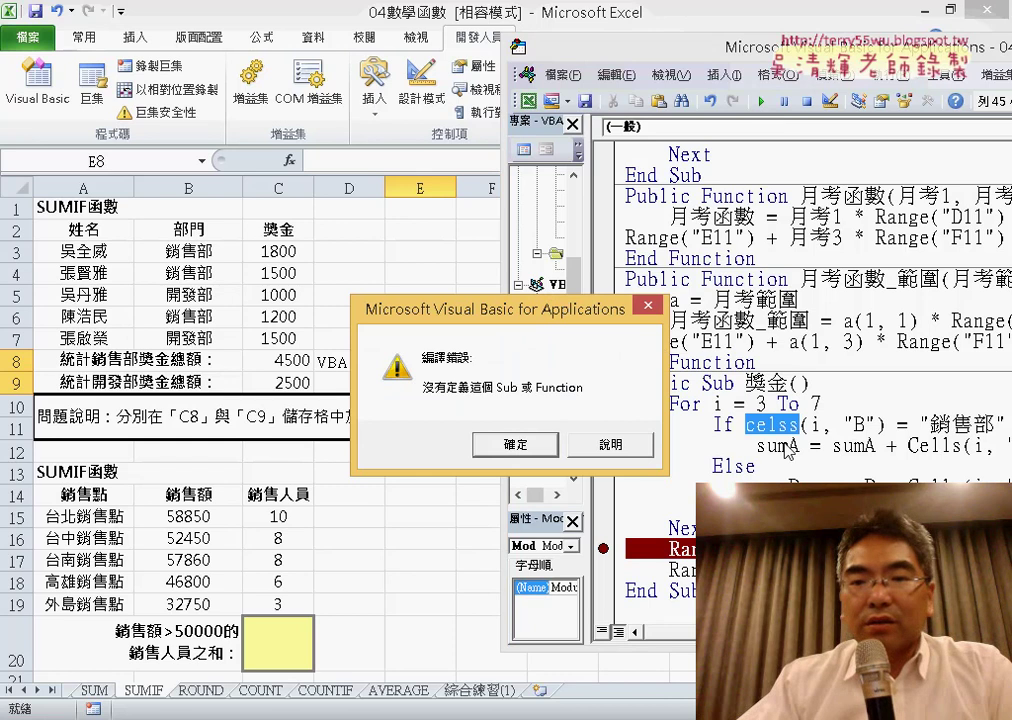
key("Return")
left_click(787, 425)
key("BackSpace")
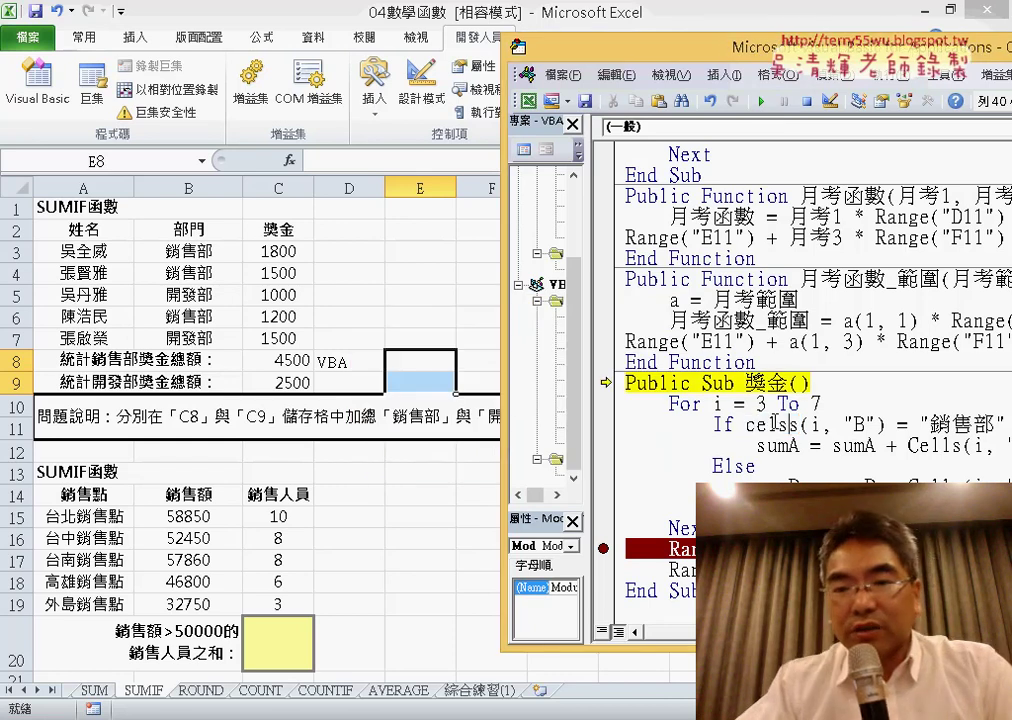
type("l")
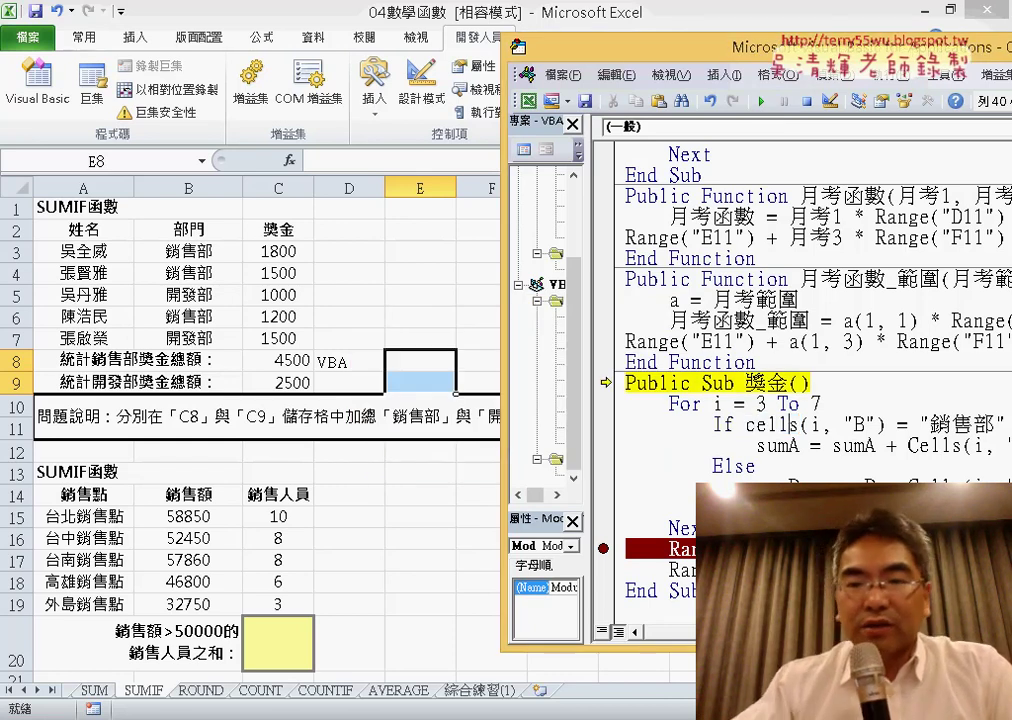
left_click(790, 443)
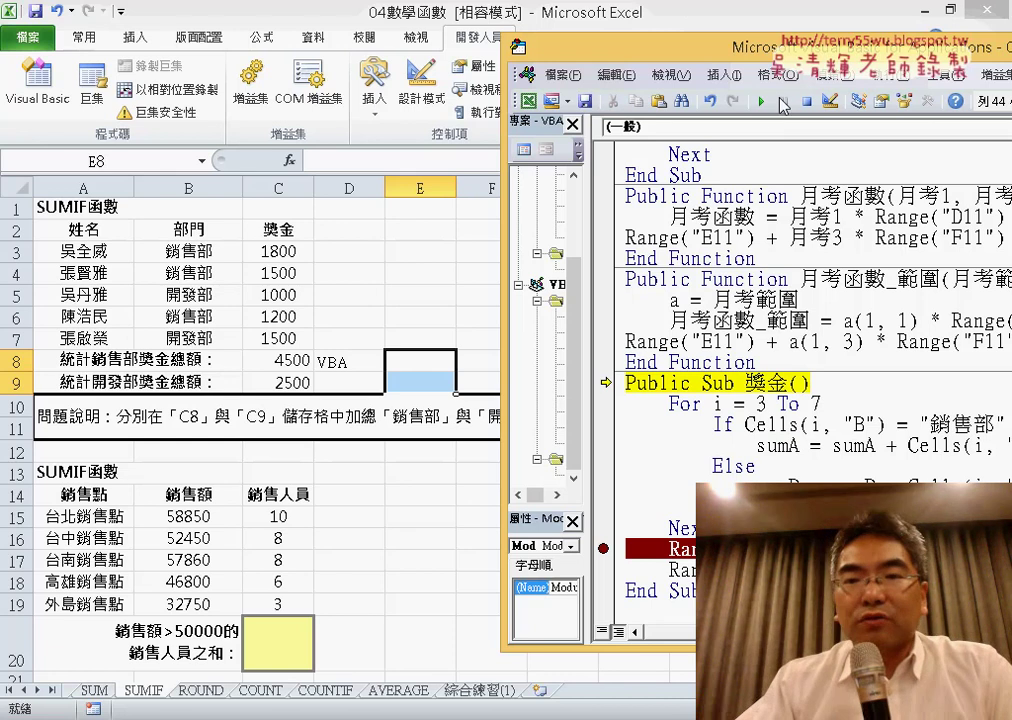
Run and step through the macro, clear the breakpoint, and finish so E8/E9 show 4500/2500.
left_click(763, 102)
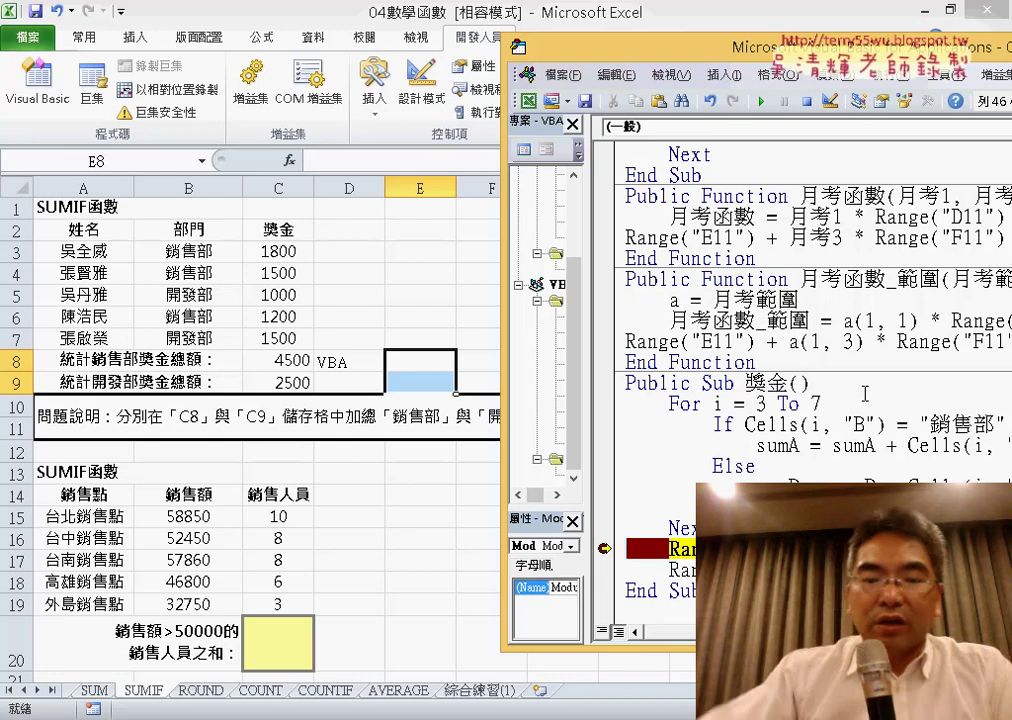
key("F8")
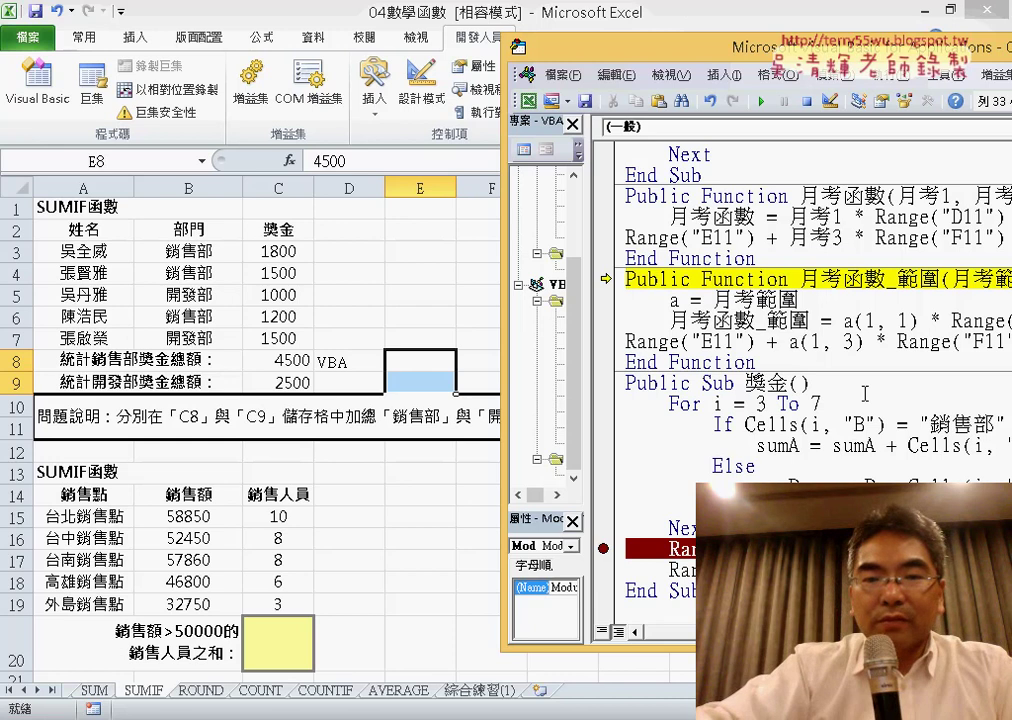
key("F8")
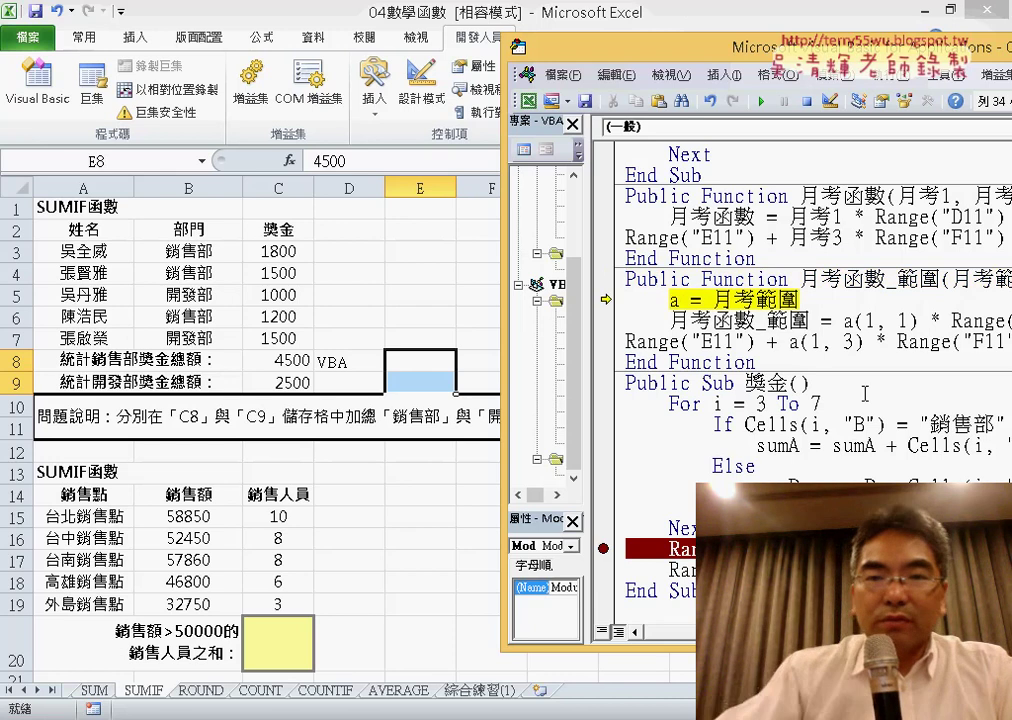
left_click(603, 548)
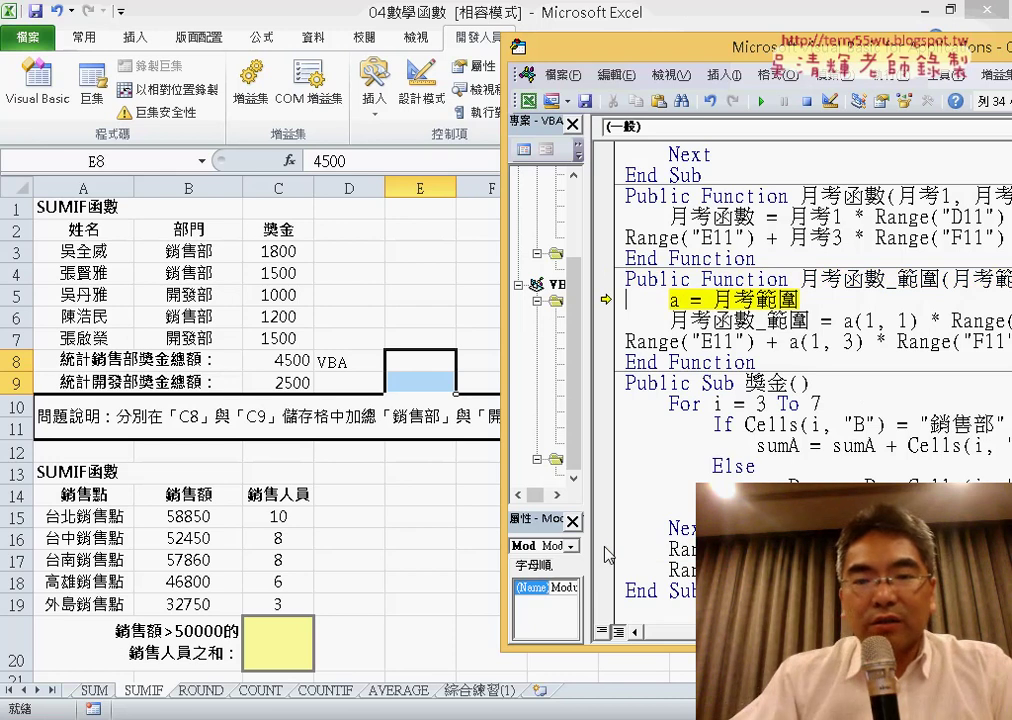
left_click(762, 101)
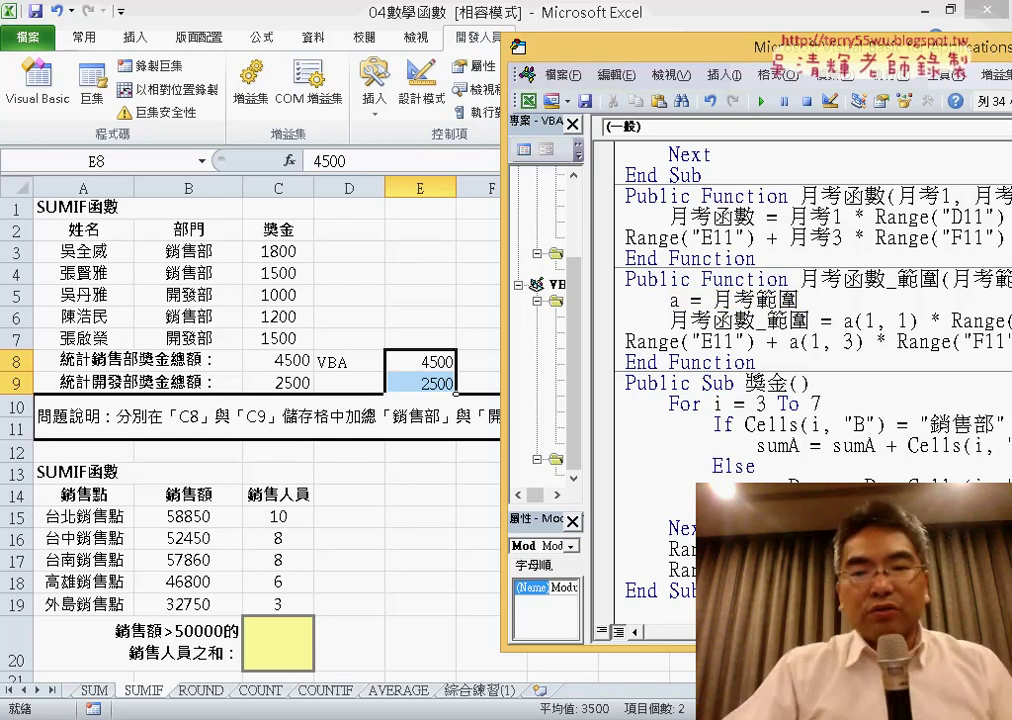
Mark E8's 4500 and E9's 2500 with pen arrows and slide the code window left.
mouse_move(657, 548)
left_mouse_down()
mouse_move(470, 355)
mouse_move(483, 378)
left_mouse_up()
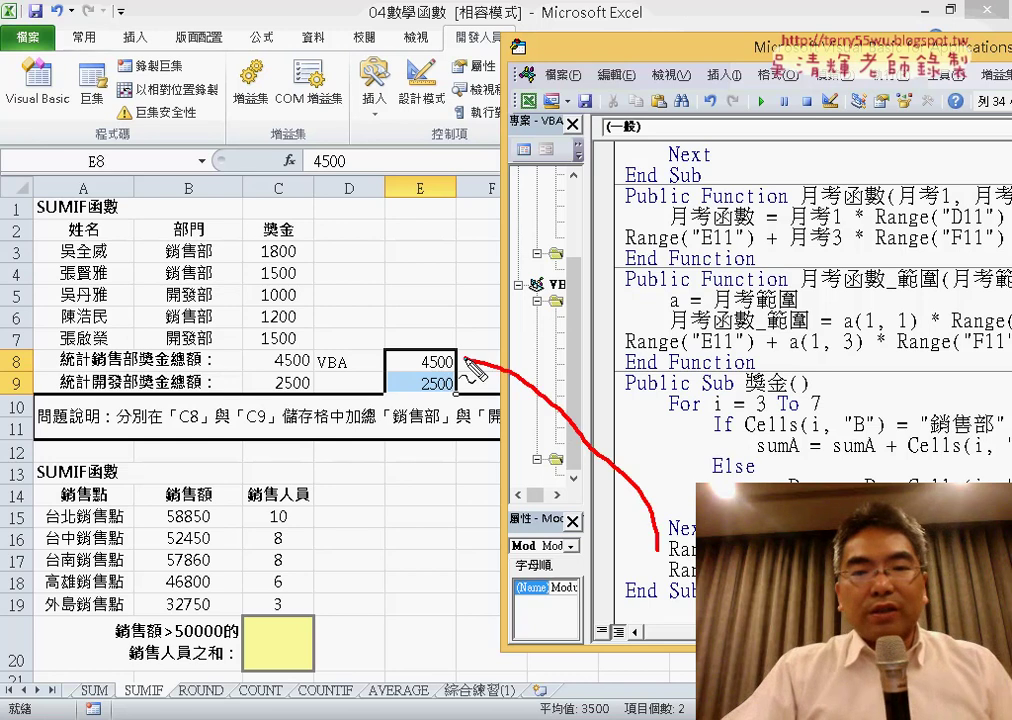
mouse_move(657, 582)
left_mouse_down()
mouse_move(436, 393)
mouse_move(466, 415)
mouse_move(445, 368)
left_mouse_up()
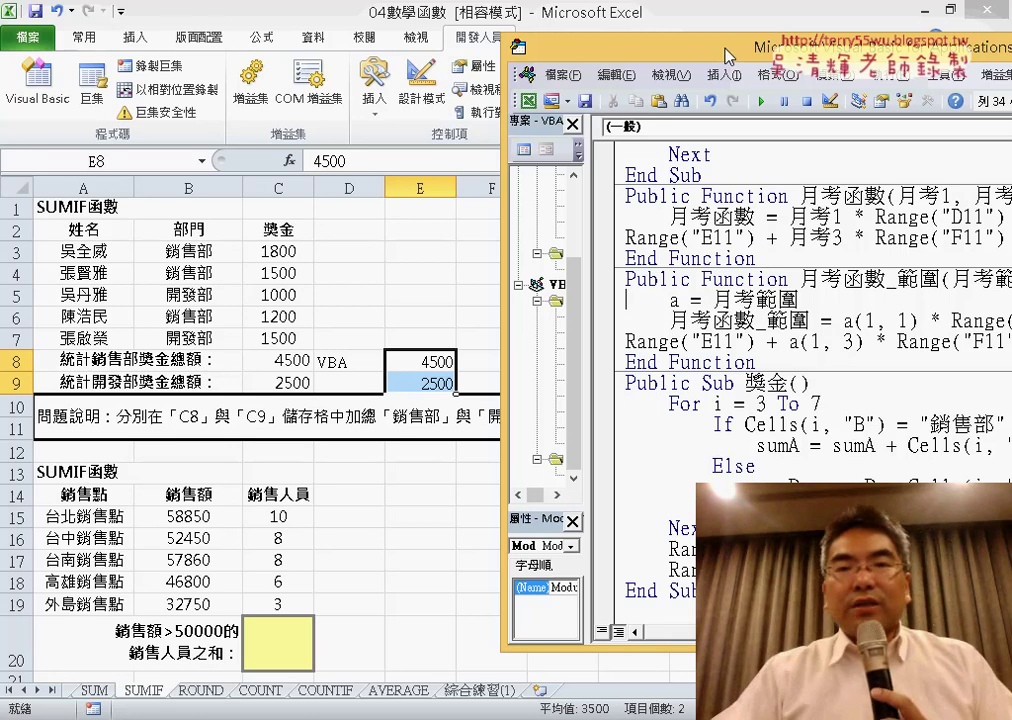
left_click_drag(728, 57, 563, 58)
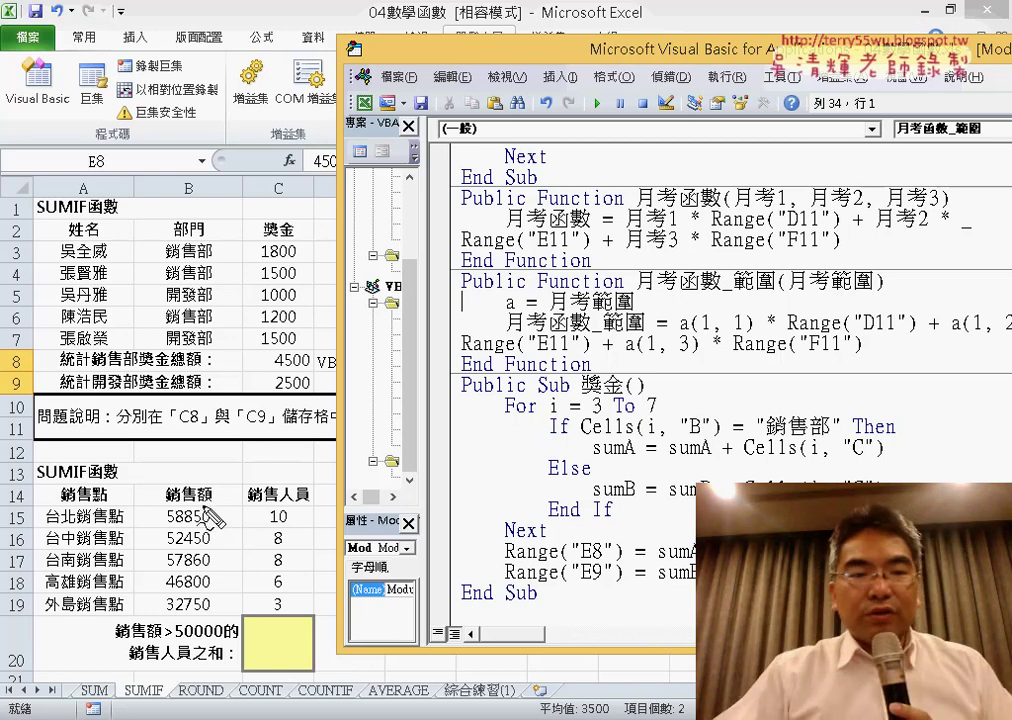
Mark the 銷售額 header, 50000 threshold and counts 10 and 8, then select the whole 獎金 procedure.
left_click_drag(195, 484, 214, 488)
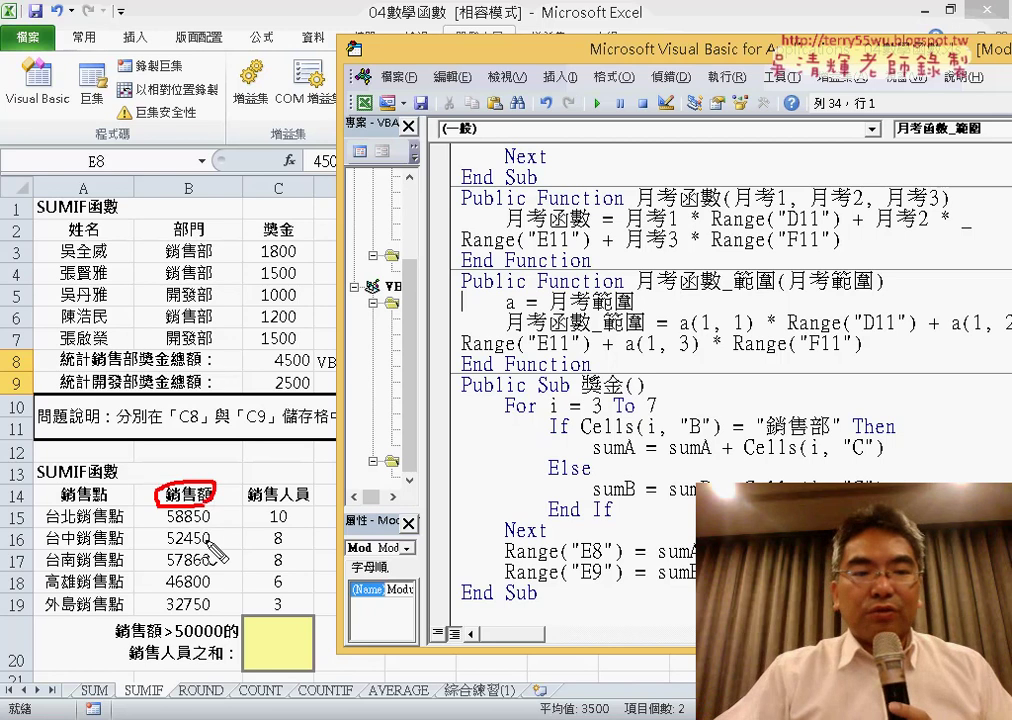
left_click_drag(177, 648, 222, 632)
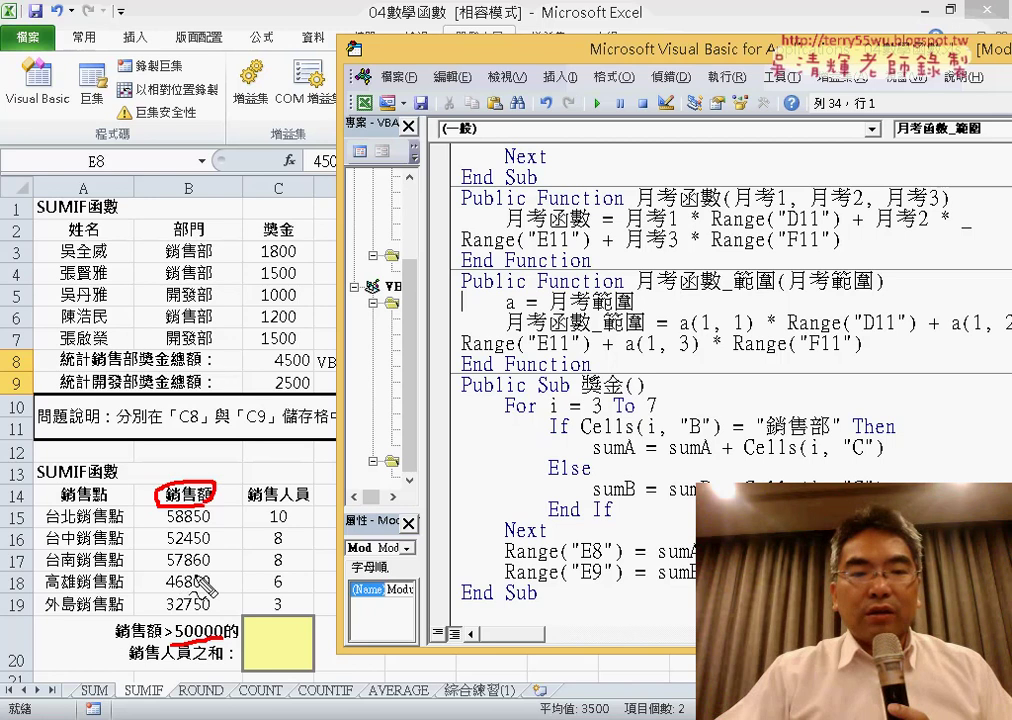
mouse_move(268, 528)
left_mouse_down()
mouse_move(290, 525)
mouse_move(292, 614)
left_mouse_up()
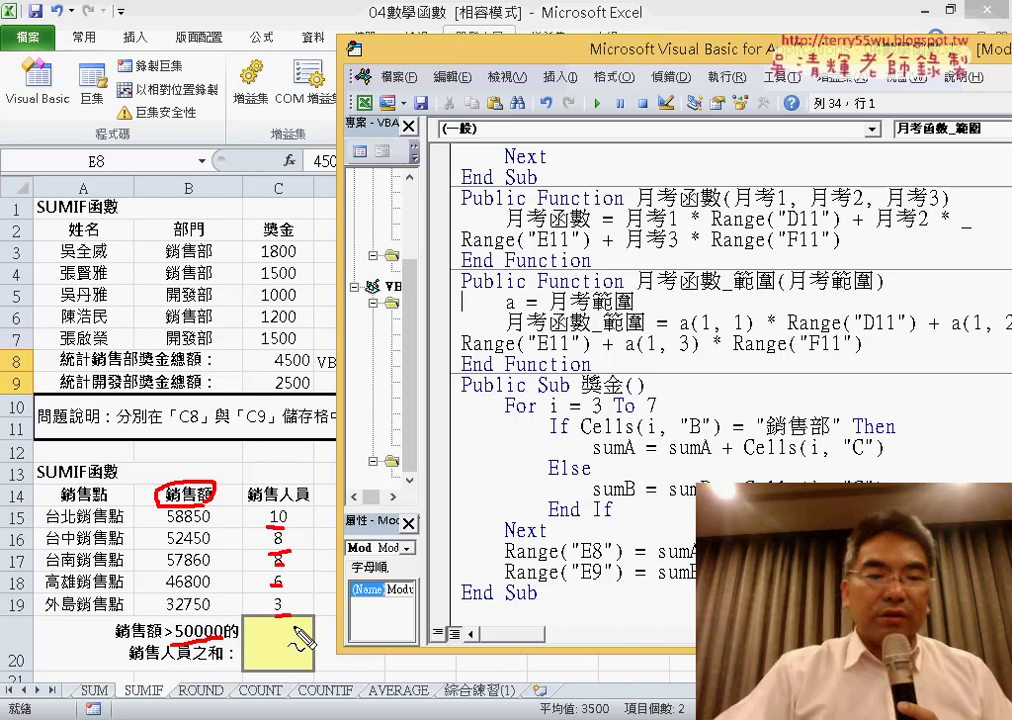
key("Escape")
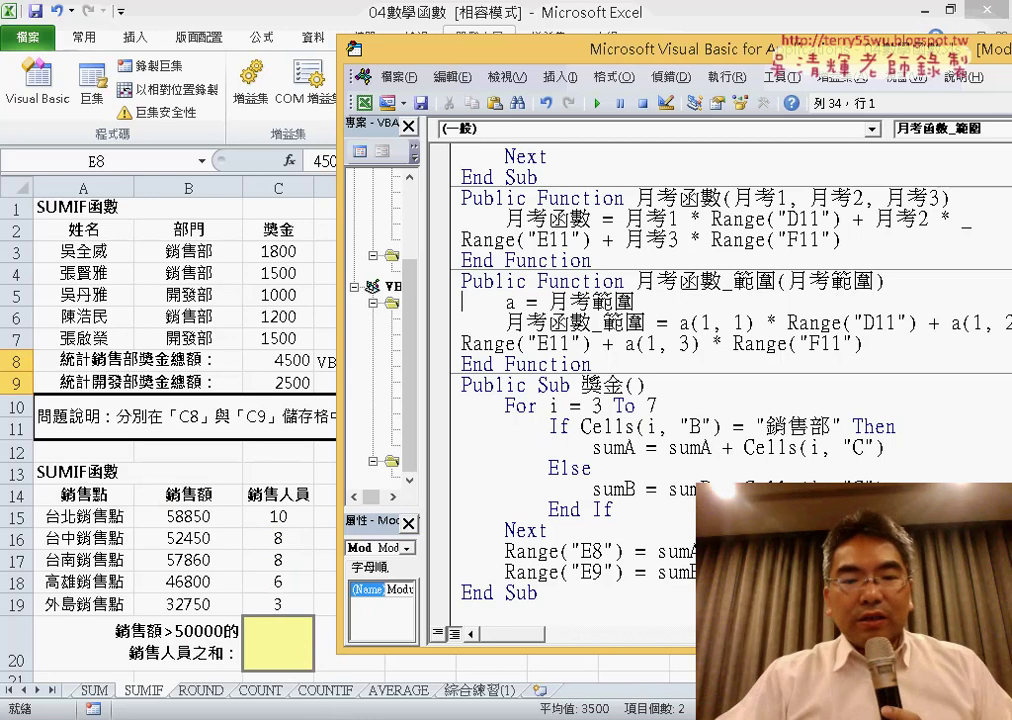
left_click_drag(561, 612, 463, 400)
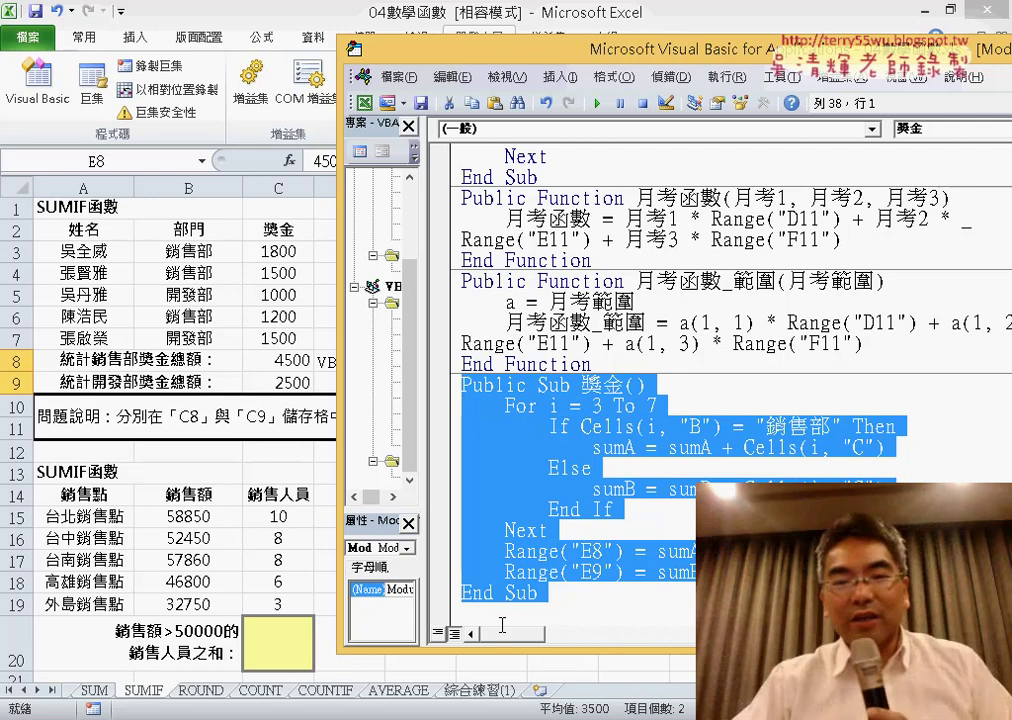
Paste a copy of the 獎金 procedure below End Sub and rename it 銷售額().
left_click(468, 618)
type("Public Sub 獎金()     For i = 3 To 7         If Cells(i, \"B\") = \"銷售部\" Then             sumA = sumA + Cells(i, \"C\")         Else             sumB = sumB + Cells(i, \"C\")         End If     Next     Range(\"E8\") = sumA     Range(\"E9\") = sumB End Sub")
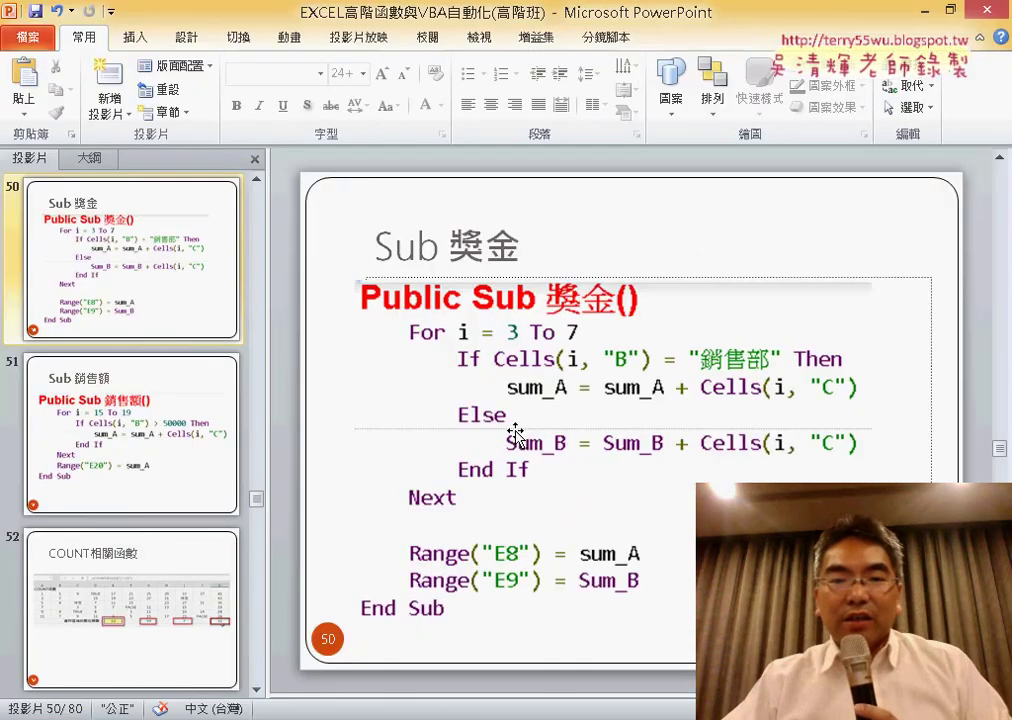
scroll(515, 432, "down", 1)
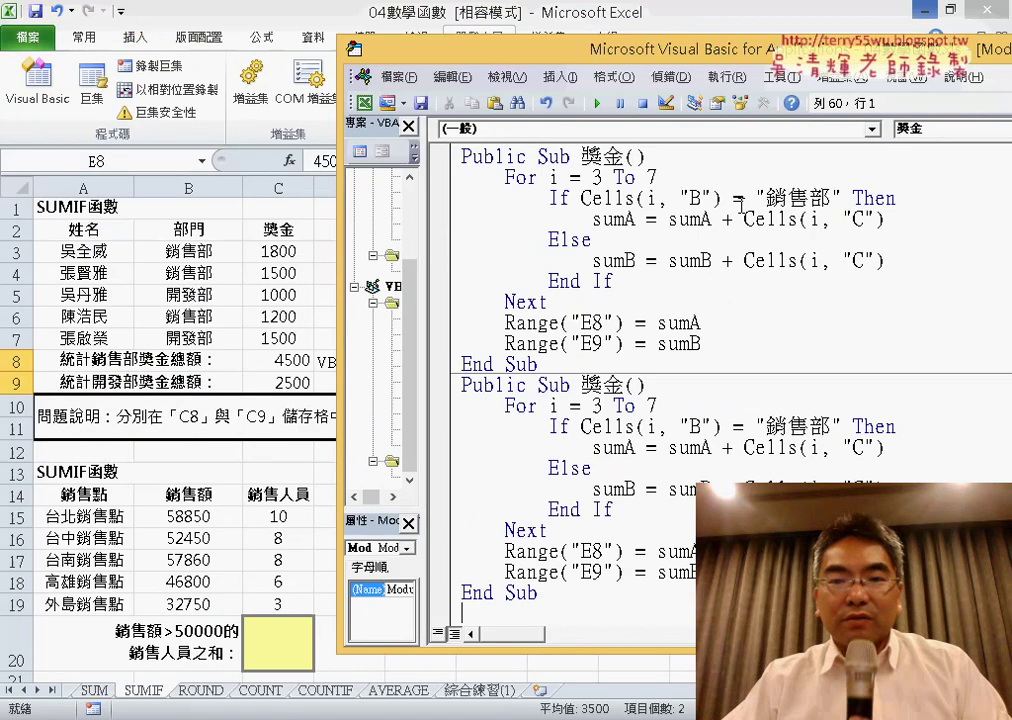
left_click_drag(628, 385, 588, 385)
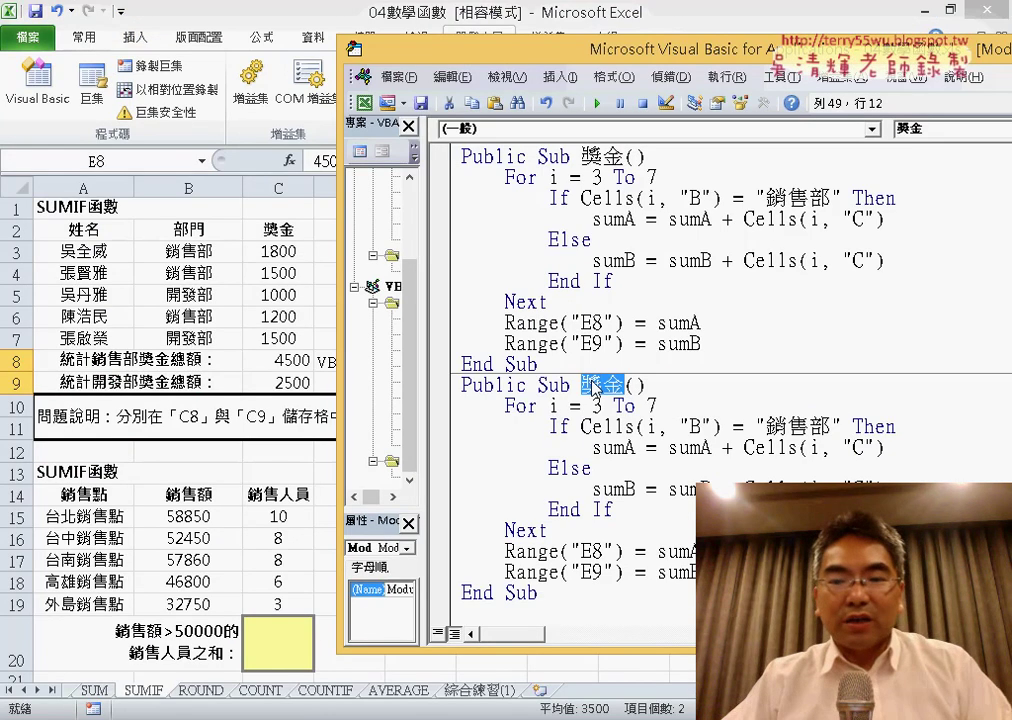
type("下一ㄠ")
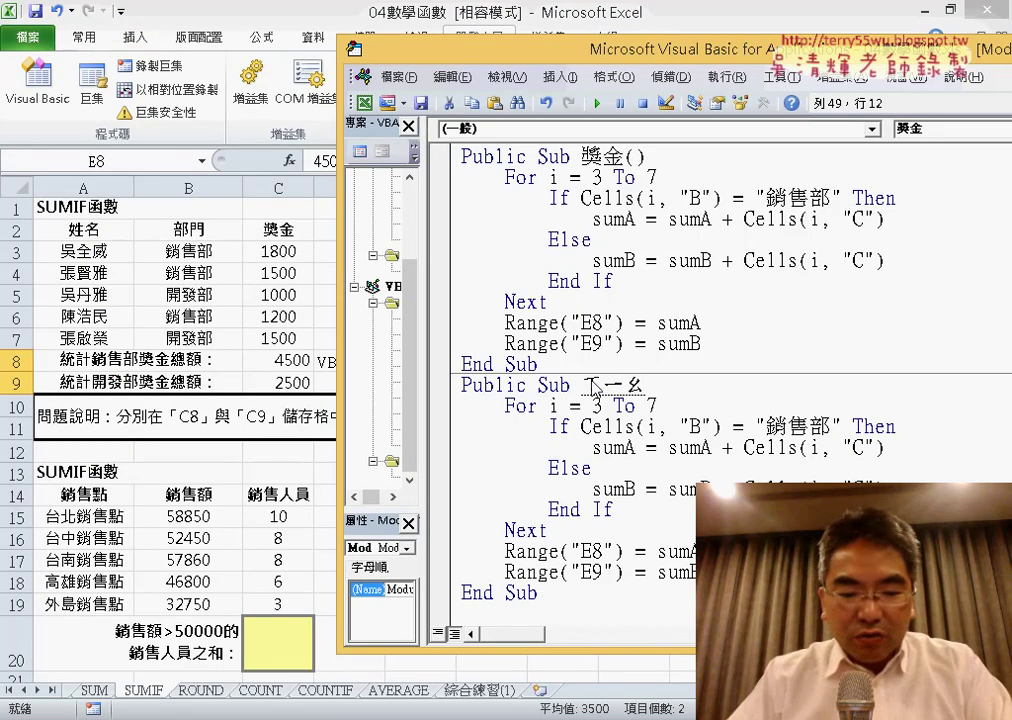
type("銷售額")
key("Return")
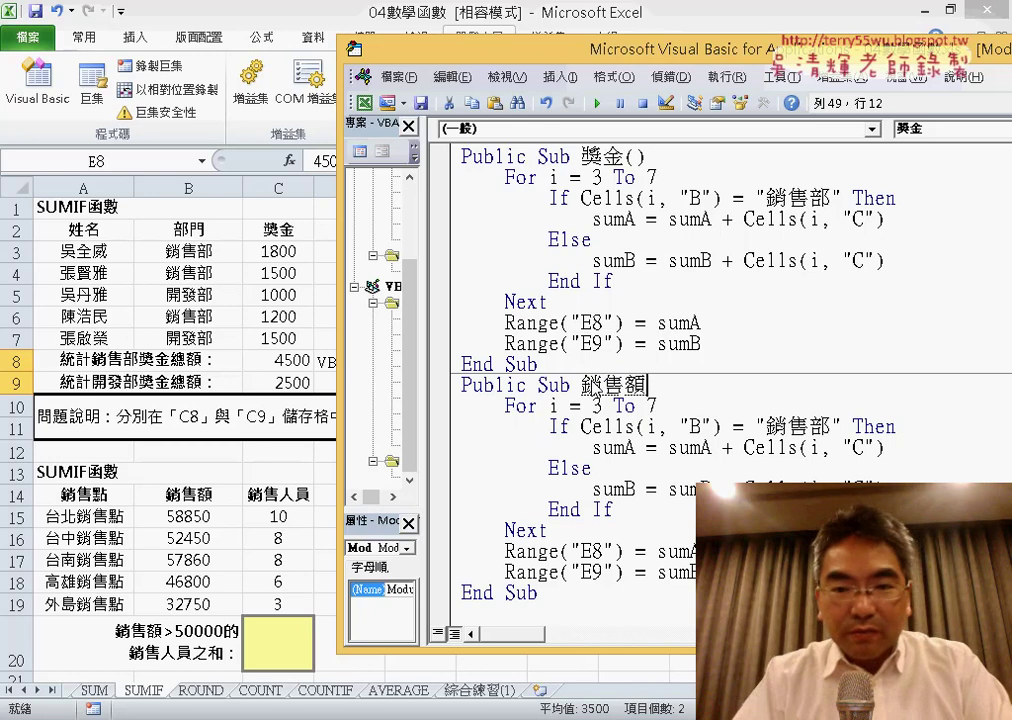
type("()")
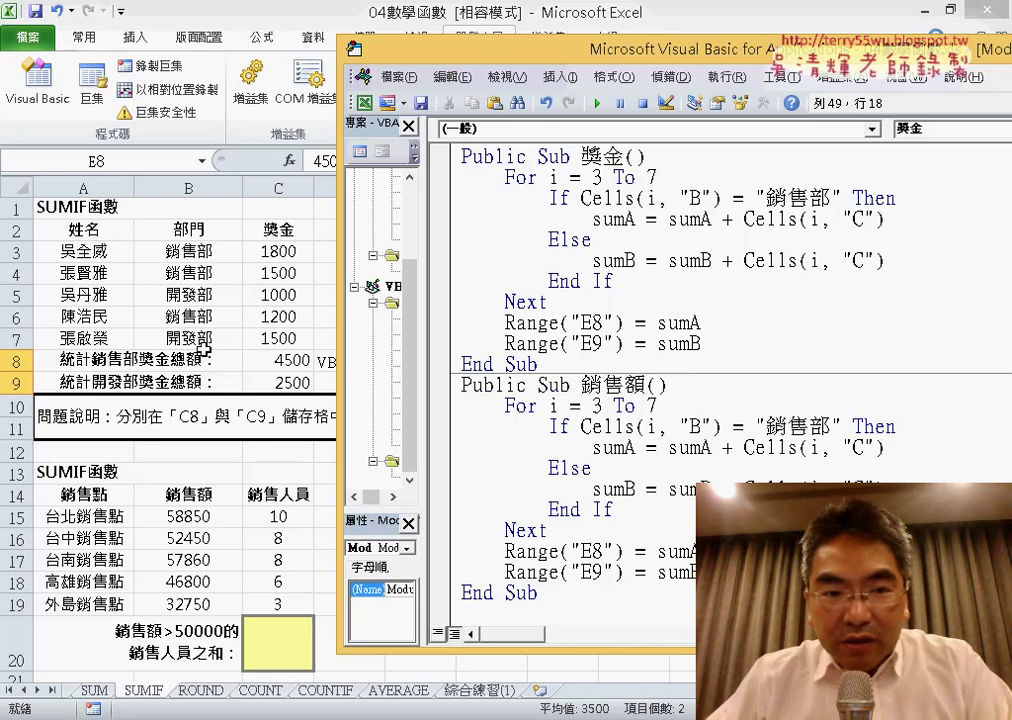
Make the loop run from row 15 to 19 and change the If test to > 50000.
left_click(607, 411)
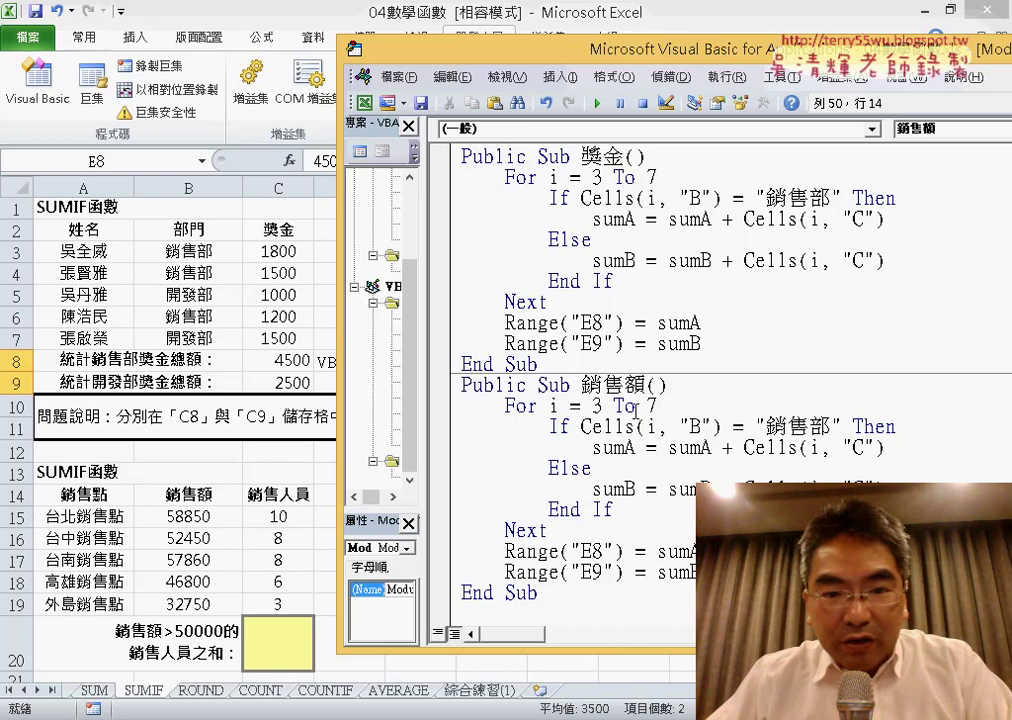
left_click_drag(607, 411, 594, 407)
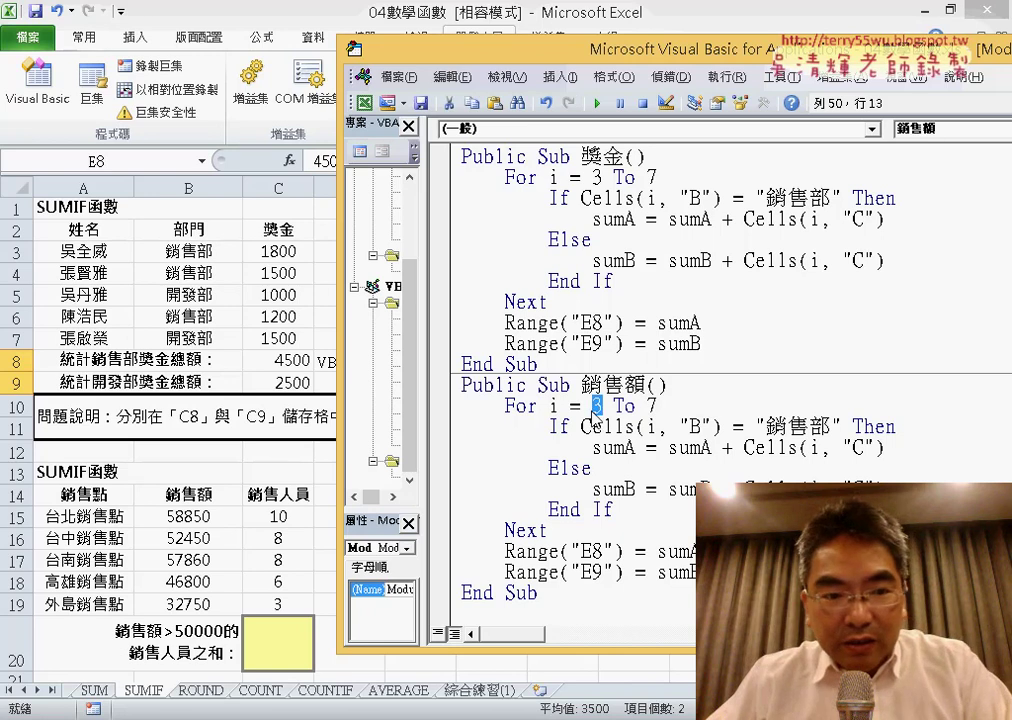
type("1")
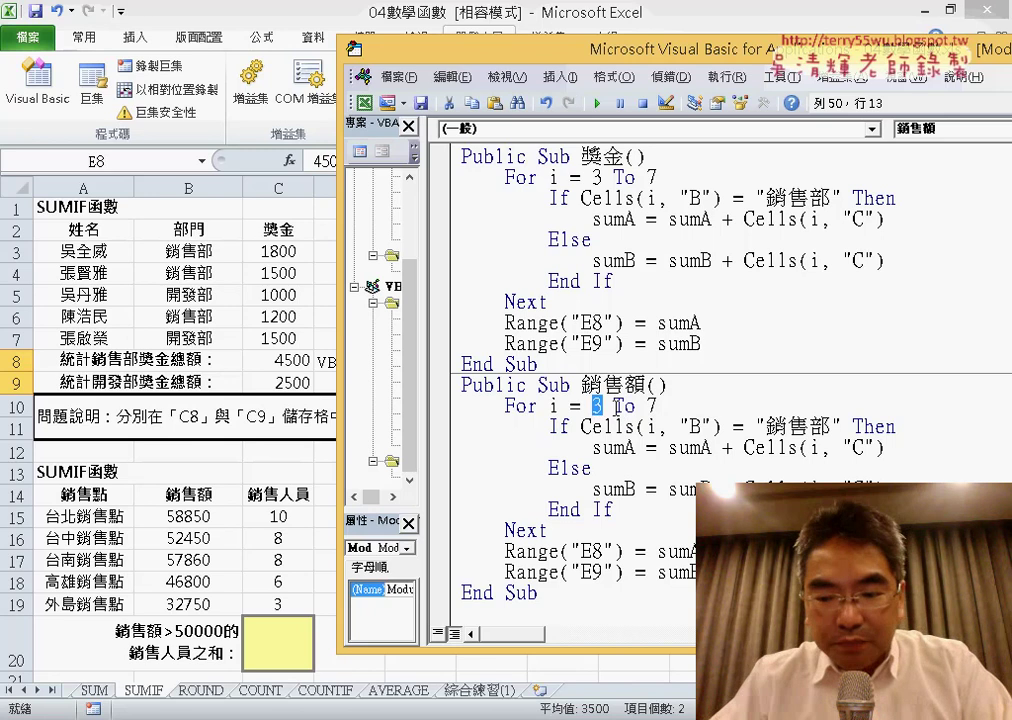
type("5")
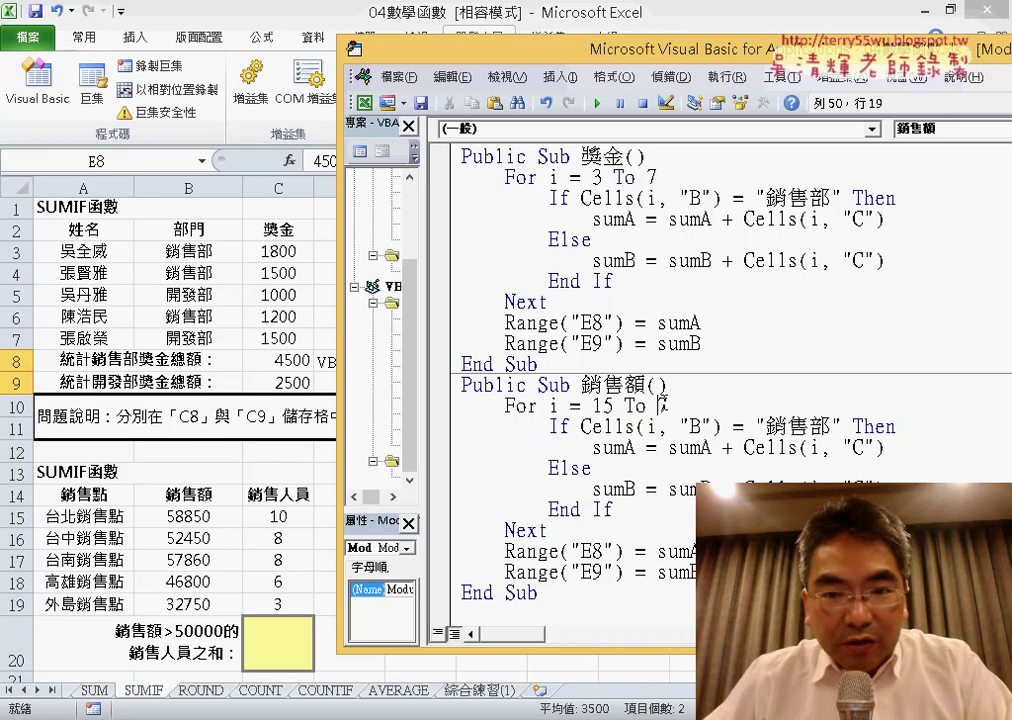
left_click_drag(659, 406, 670, 406)
type("19")
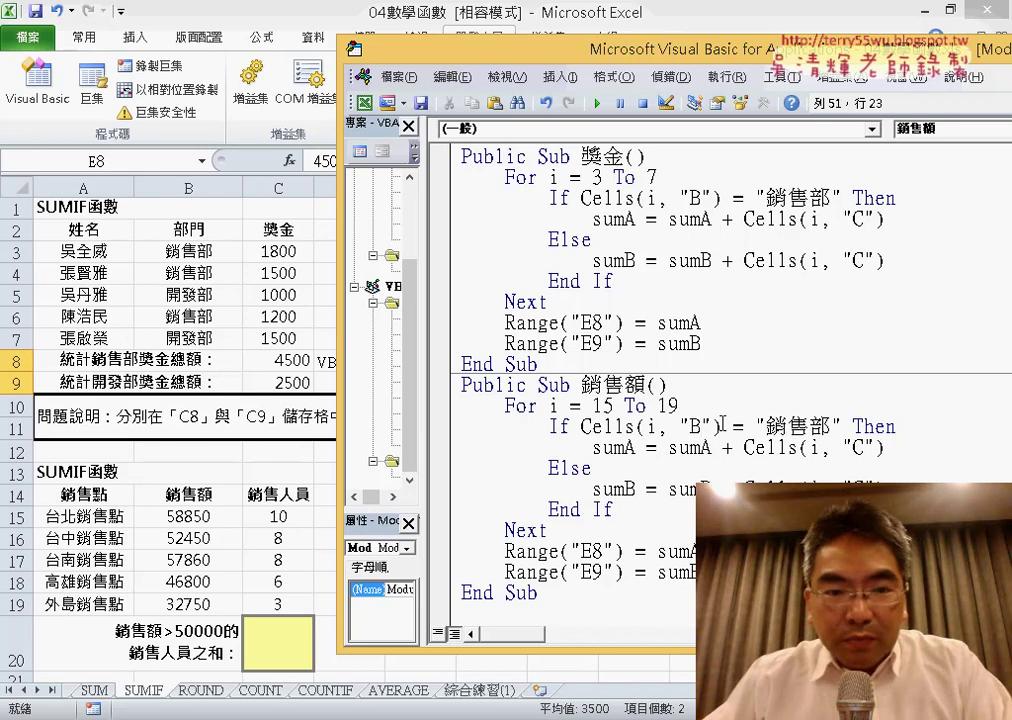
left_click_drag(734, 426, 830, 426)
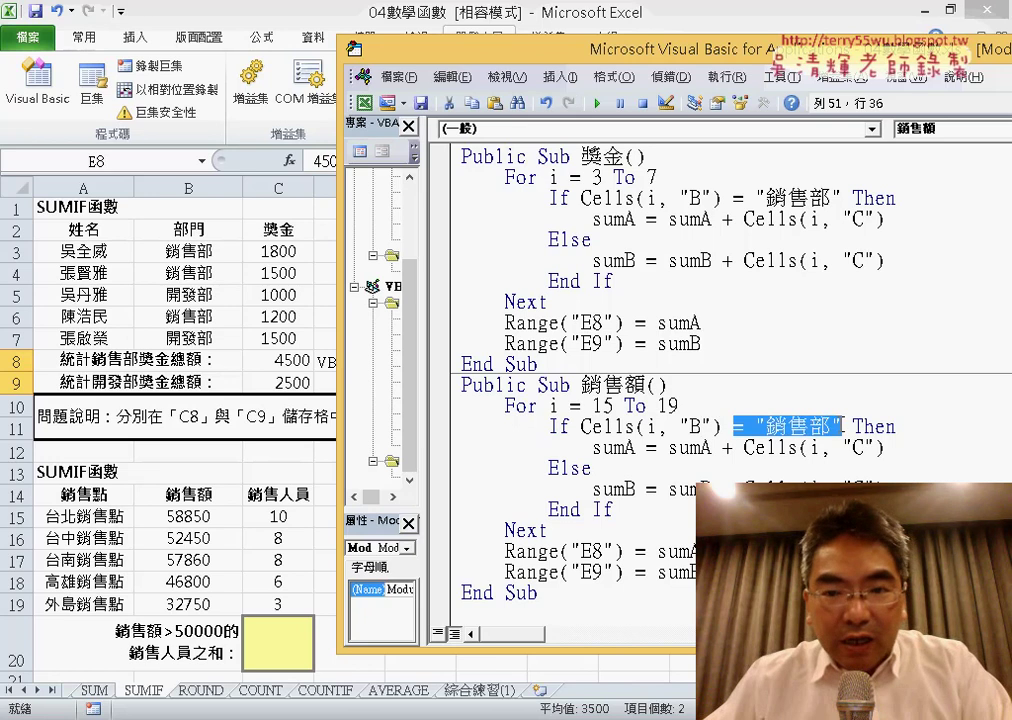
type("> ")
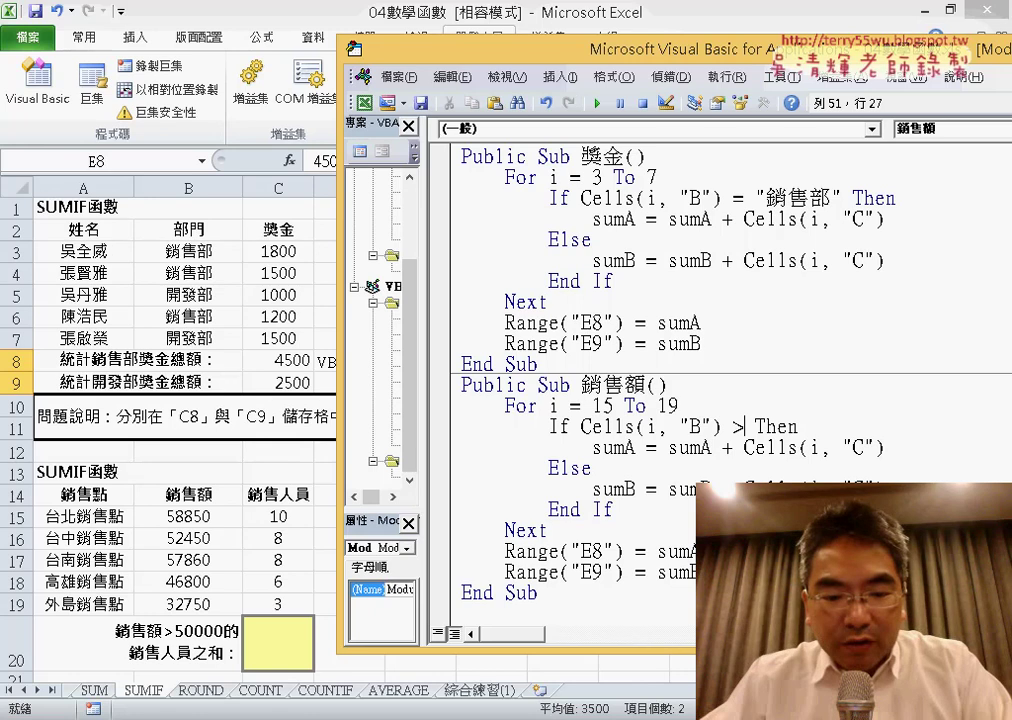
type("5")
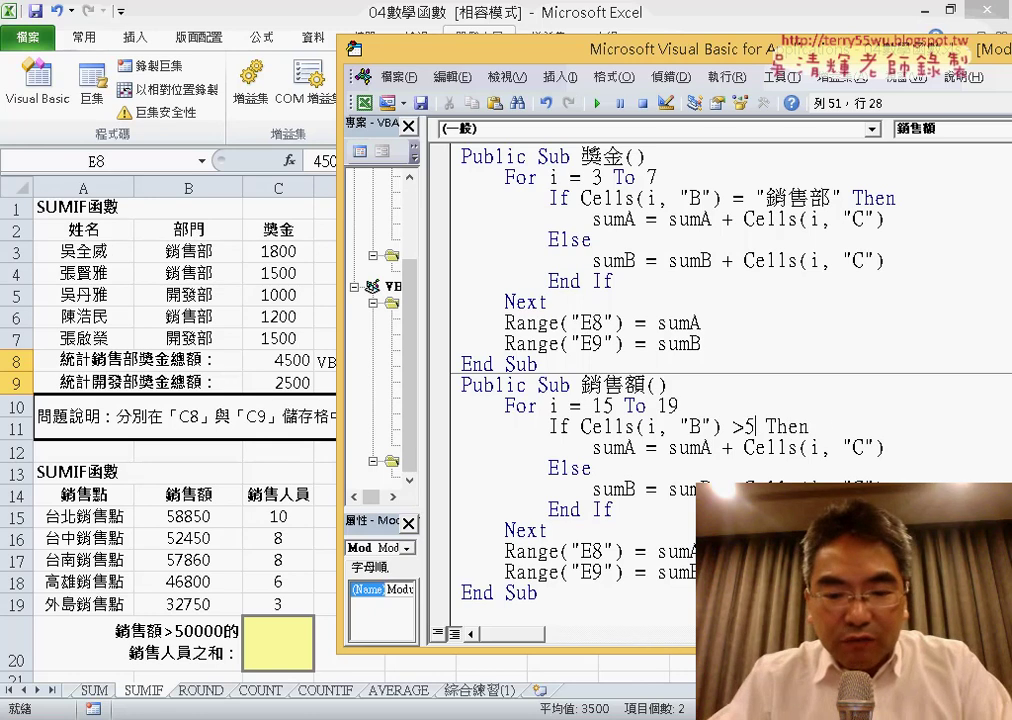
type("0000")
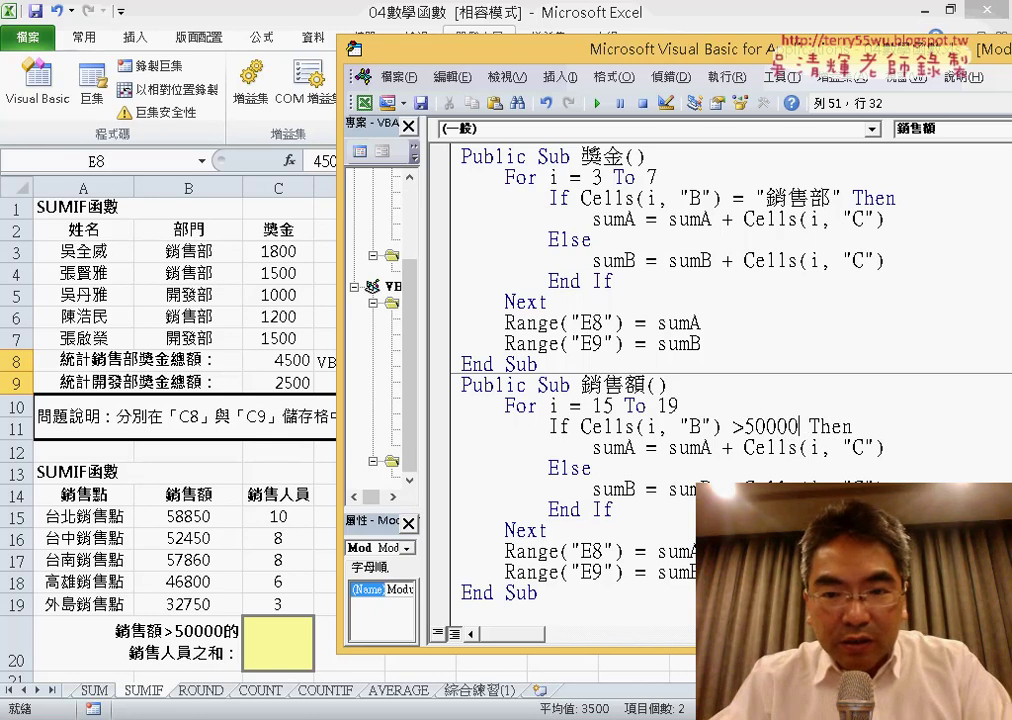
key("Down")
key("Down")
key("Down")
left_click_drag(811, 426, 733, 426)
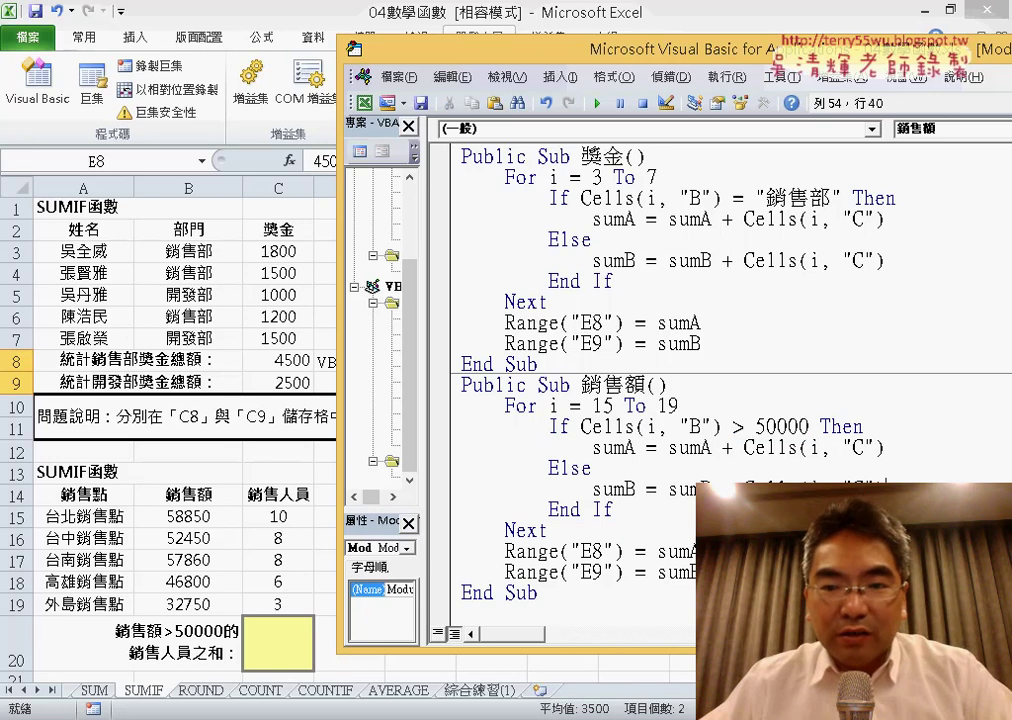
Delete the Else/sumB lines and change Range("E8") to Range("C20") for sumA.
left_click_drag(432, 468, 432, 490)
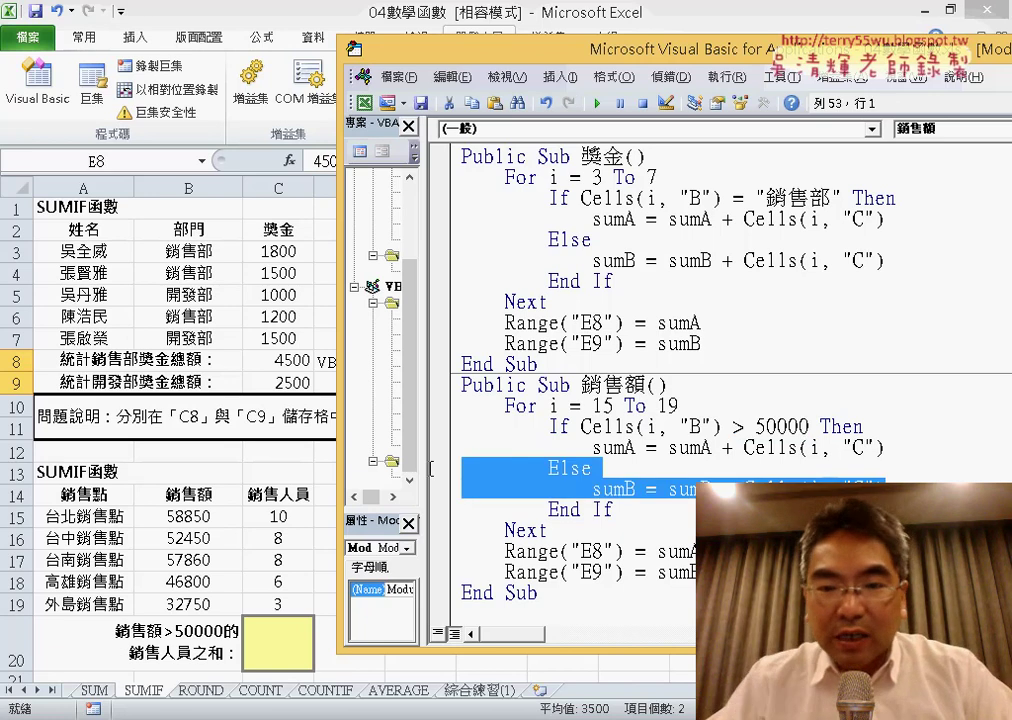
key("Delete")
key("BackSpace")
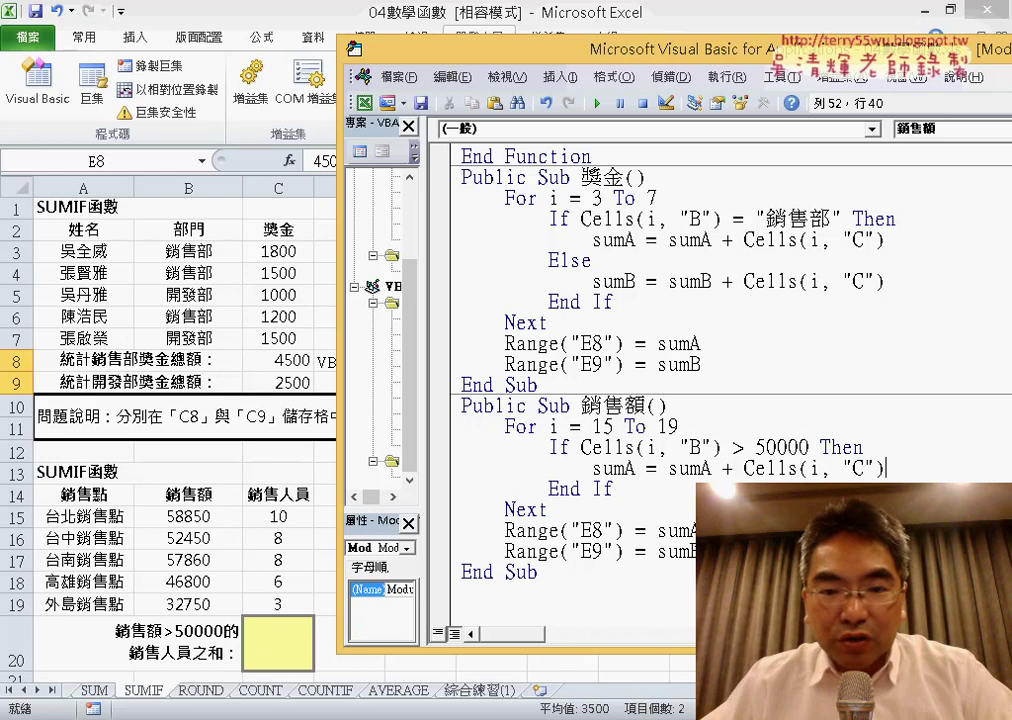
double_click(660, 530)
double_click(592, 530)
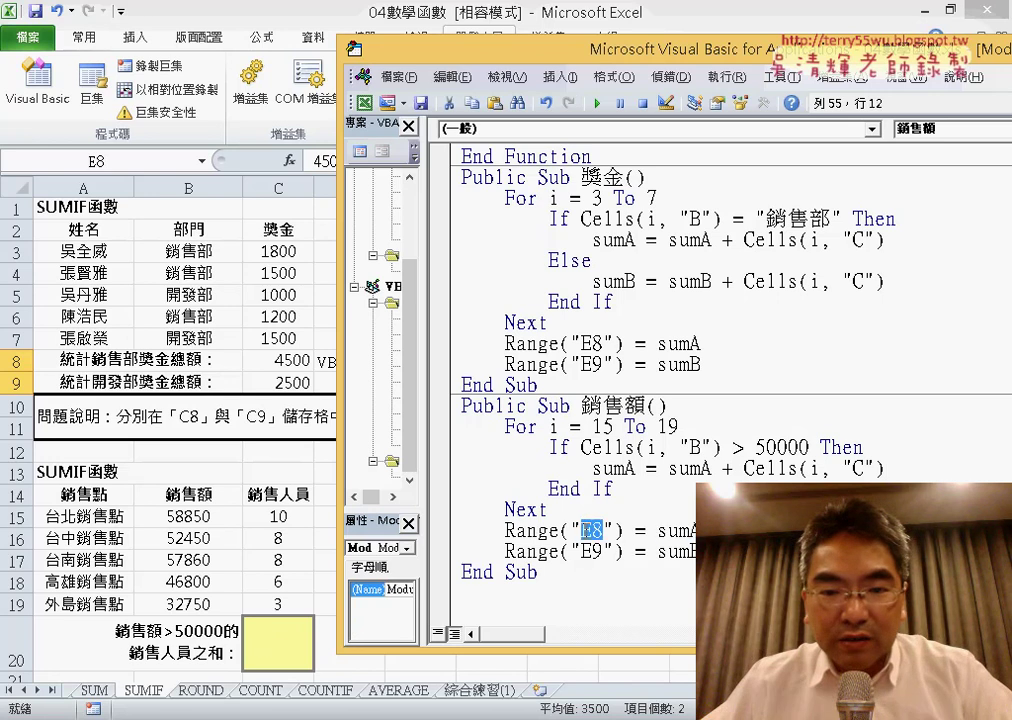
type("C")
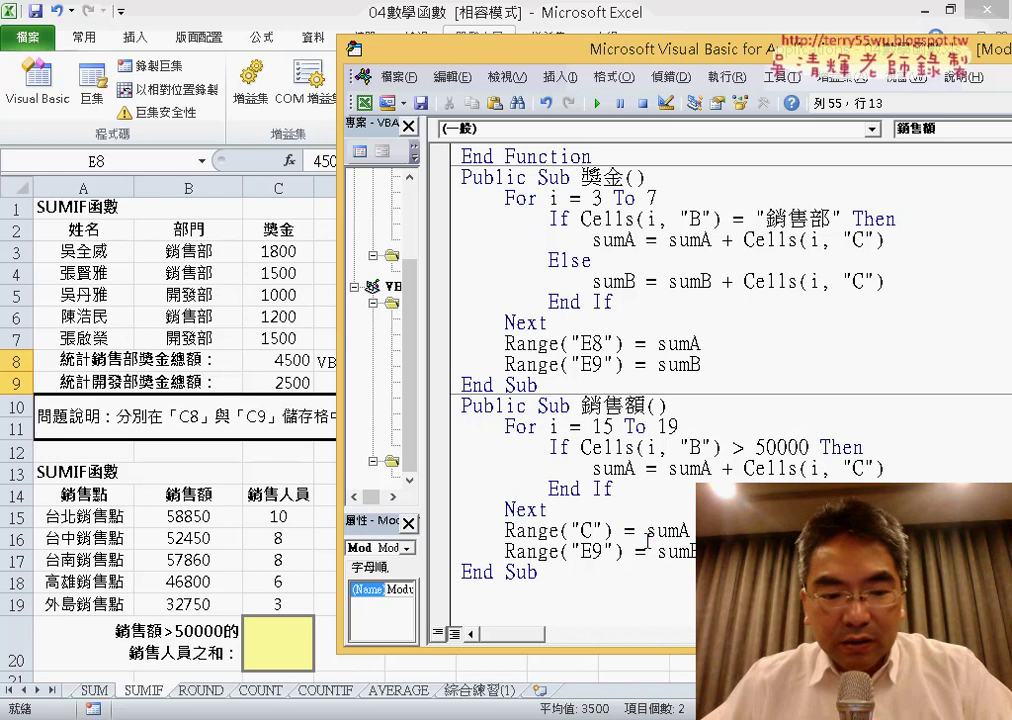
type("20")
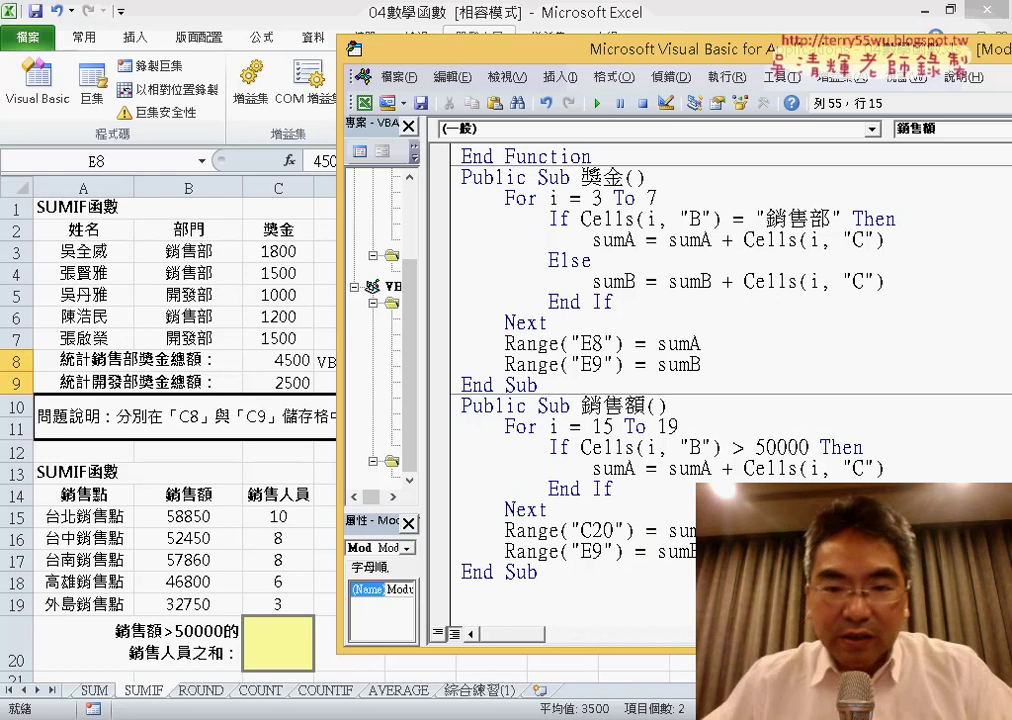
left_click(689, 530)
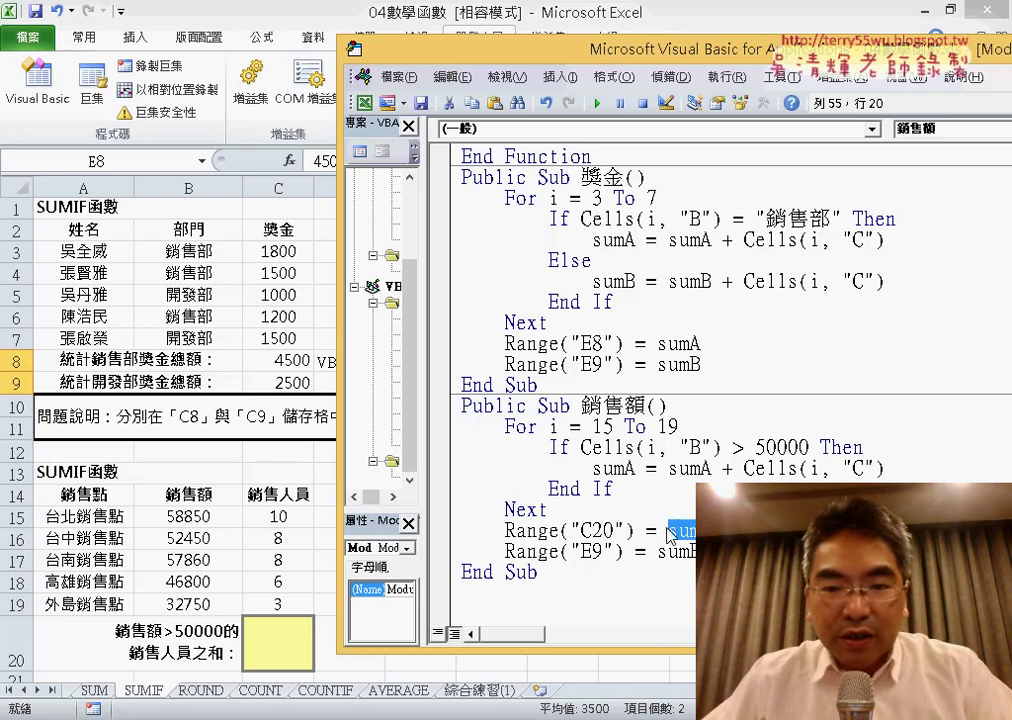
Remove the Range("E9") = sumB line and move the VBA window aside to show the sheet.
left_click_drag(697, 551, 414, 557)
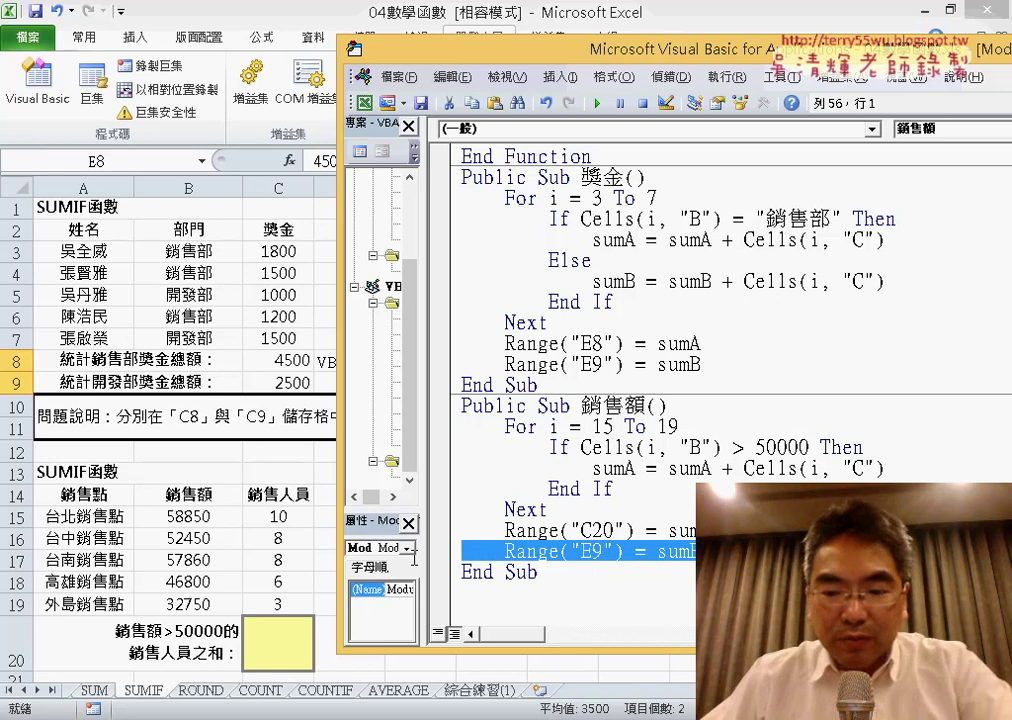
key("Delete")
key("Down")
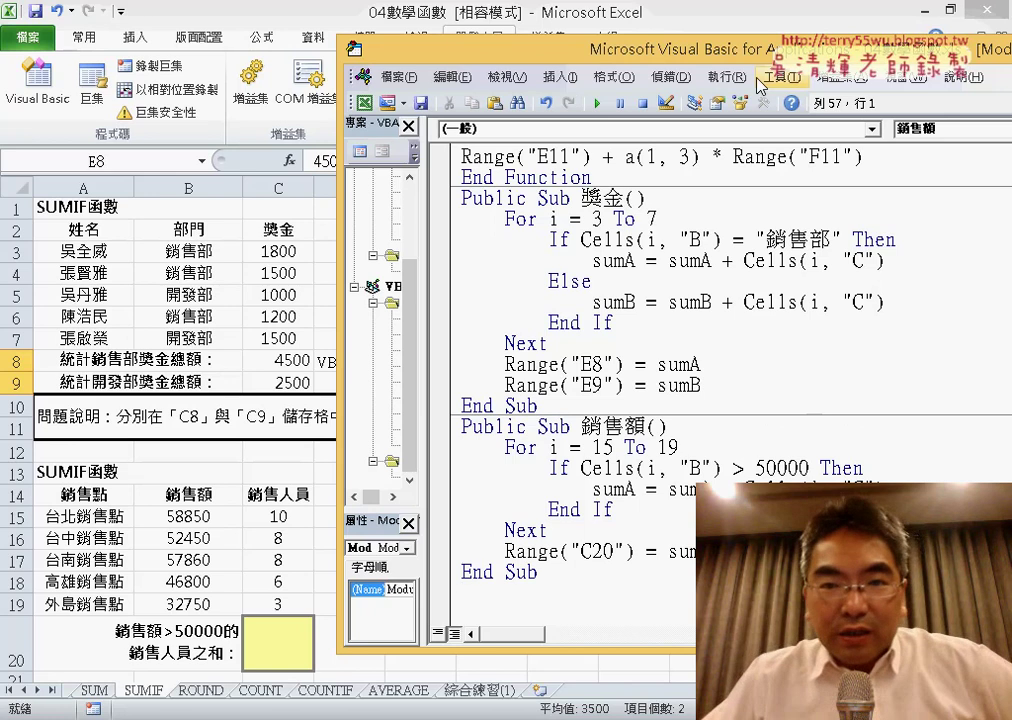
mouse_move(603, 50)
left_mouse_down()
mouse_move(729, 50)
mouse_move(744, 70)
left_mouse_up()
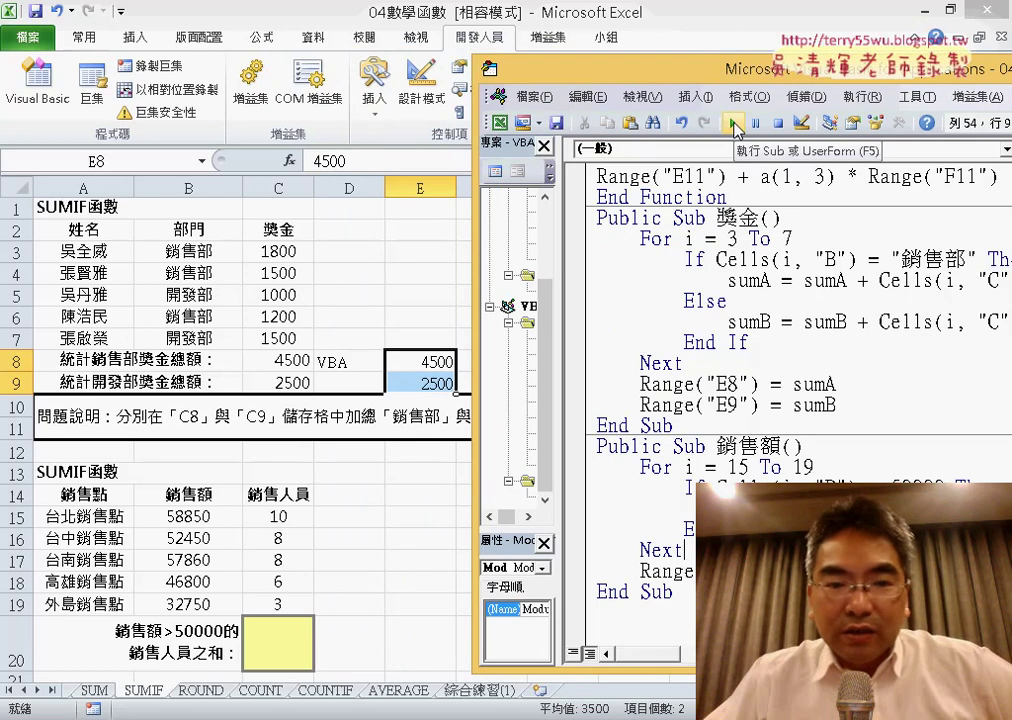
Run the 銷售額 macro from the VBA toolbar so C20 shows 26.
left_click(735, 125)
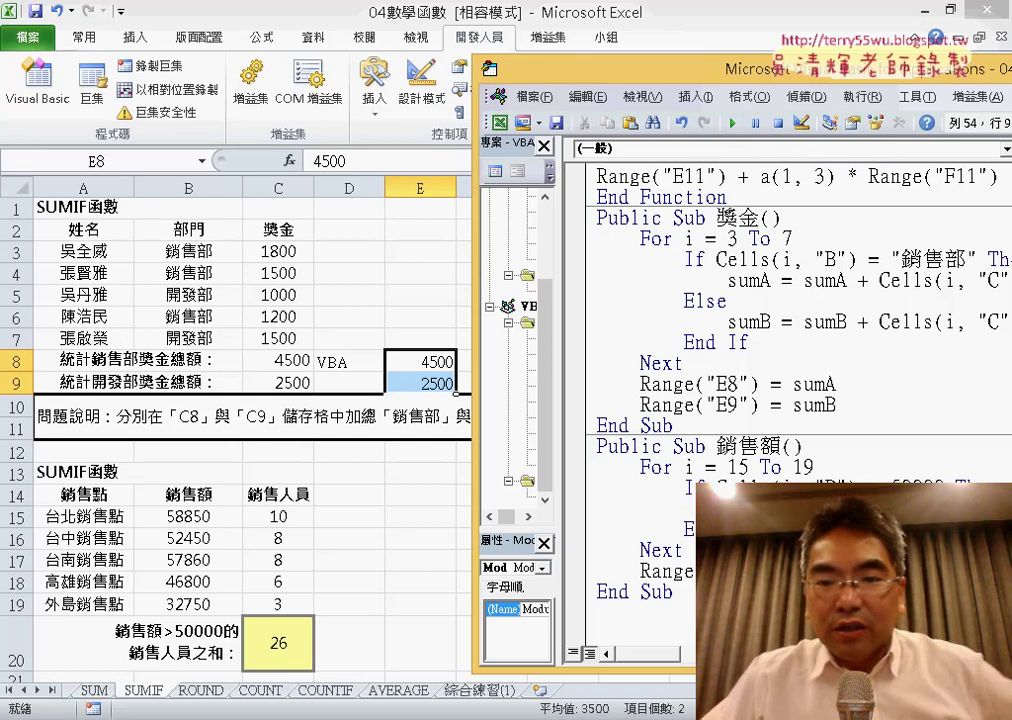
left_click(607, 550)
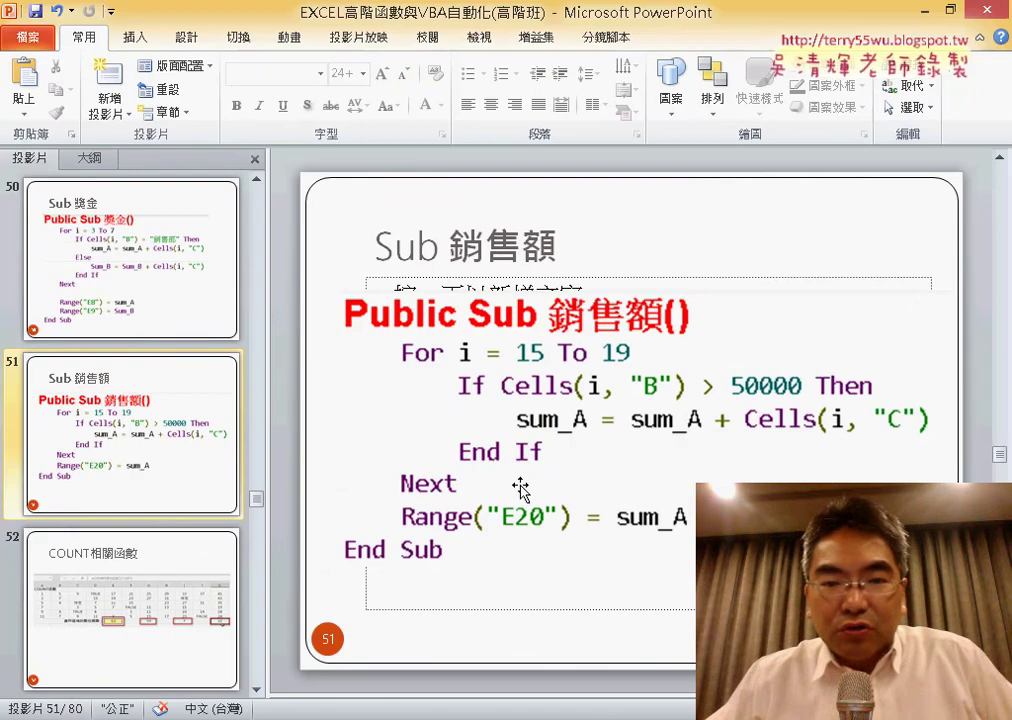
Flip through the 獎金, 銷售額 and COUNT相關函數 slides, then reach slide 53, Sub 個數.
key("Page_Up")
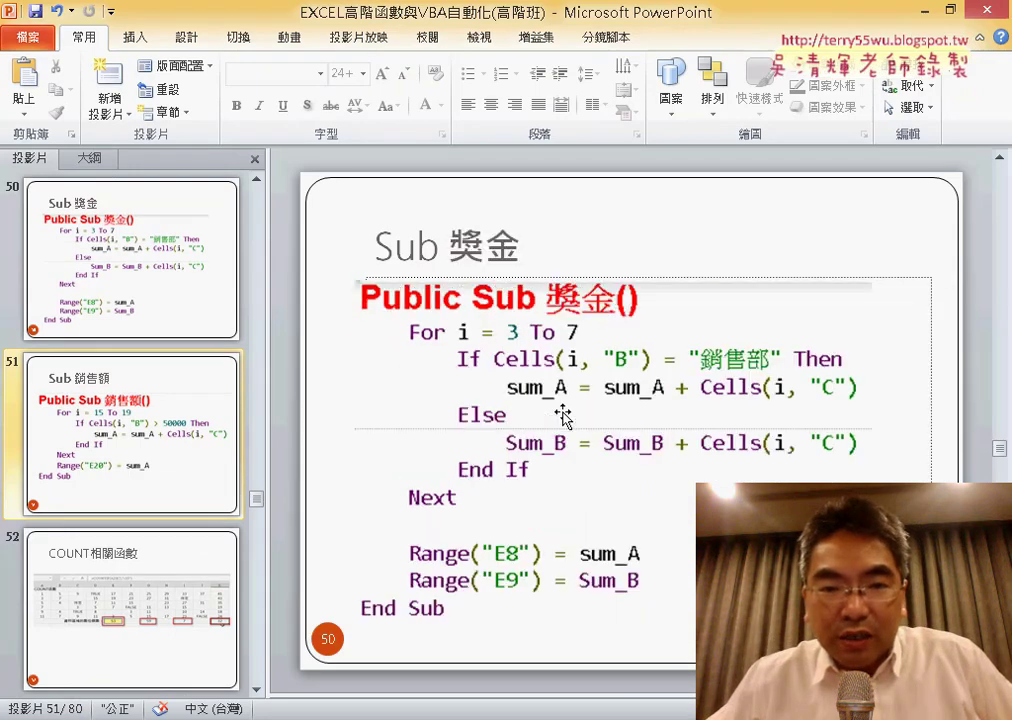
key("Page_Down")
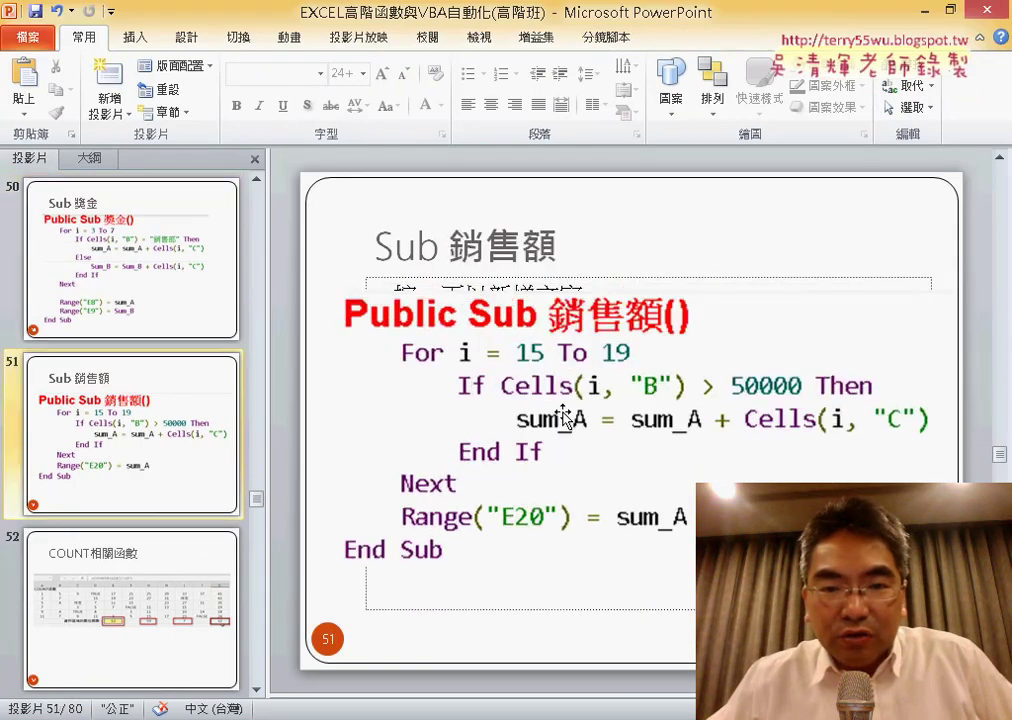
key("Page_Down")
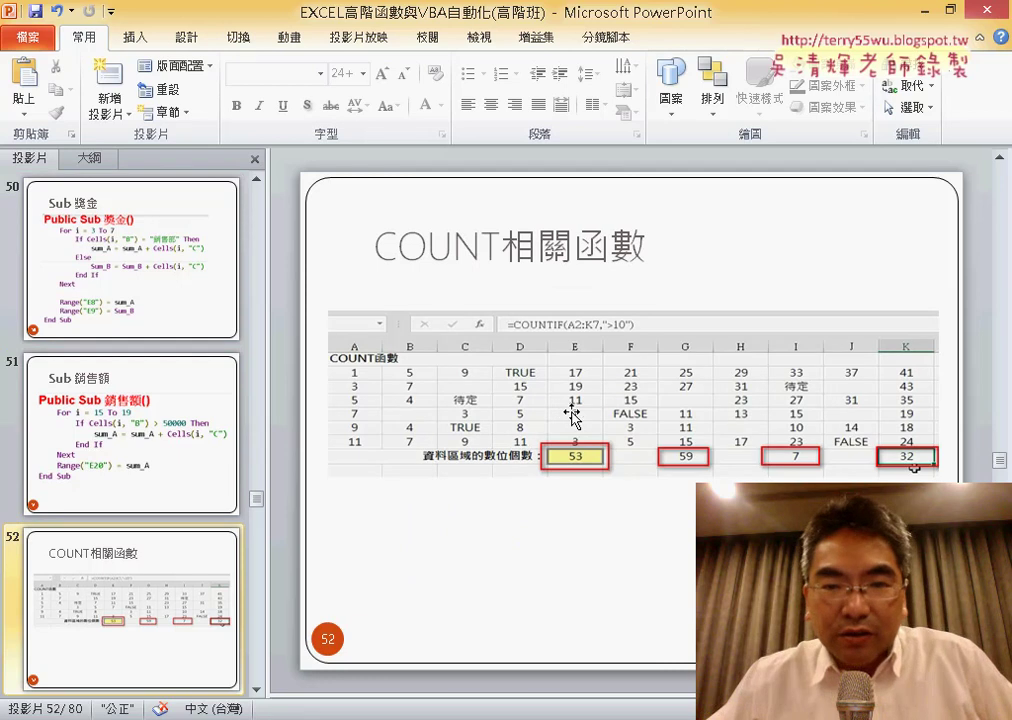
key("Page_Up")
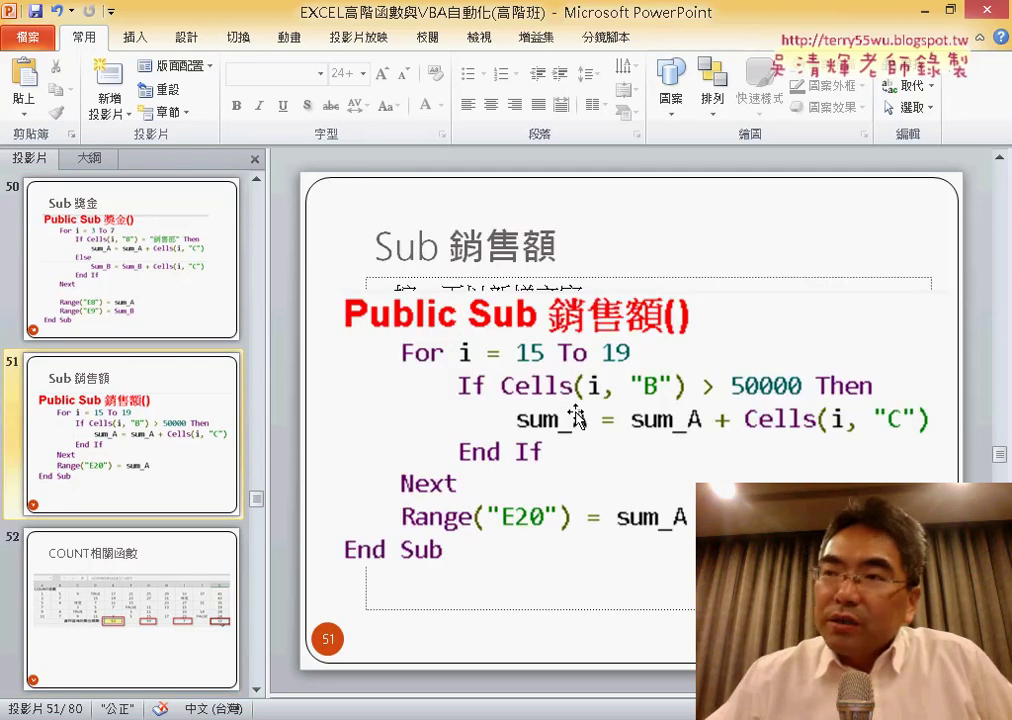
key("Page_Down")
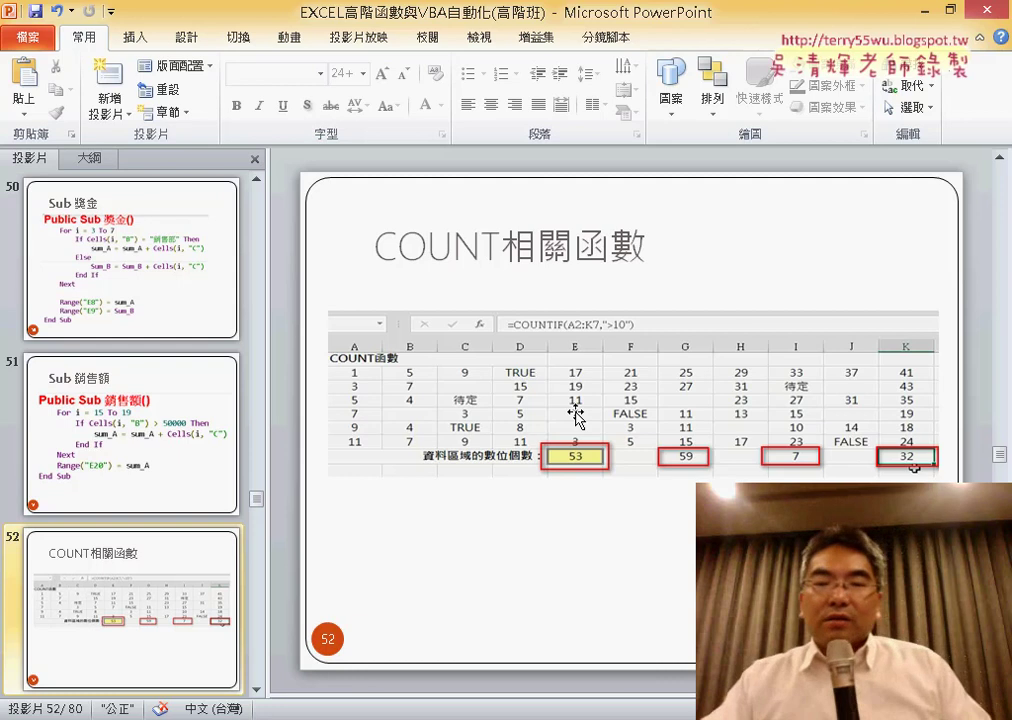
scroll(576, 415, "up", 1)
scroll(576, 415, "down", 1)
scroll(576, 415, "down", 1)
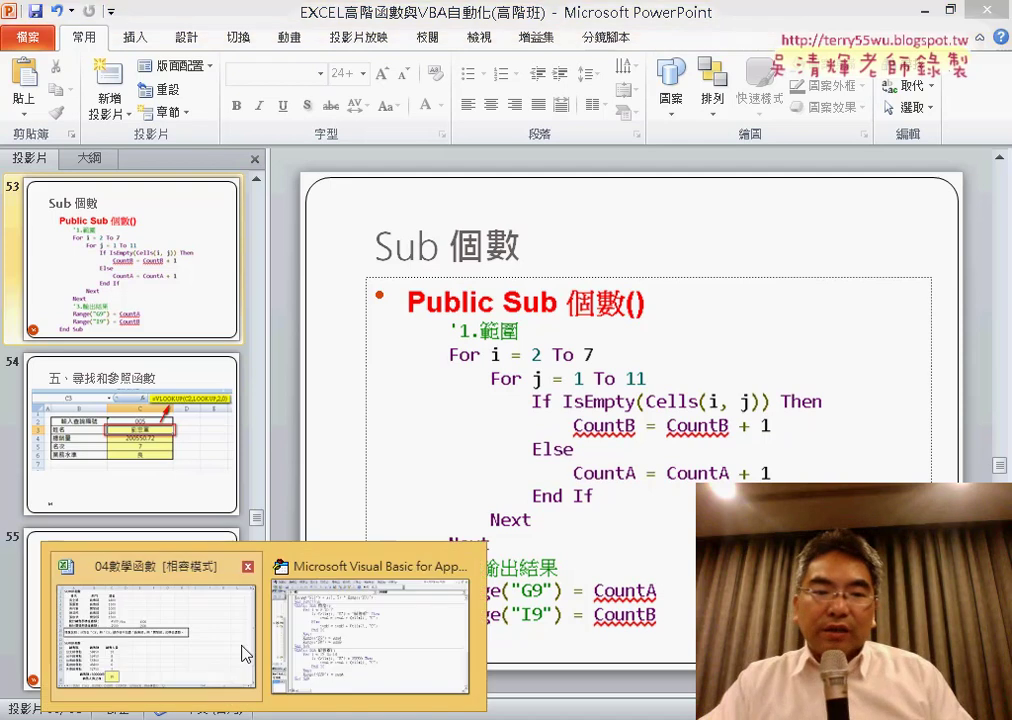
Bring the 04數學函數 workbook forward and switch via the COUNT sheet to COUNTIF.
left_click(244, 655)
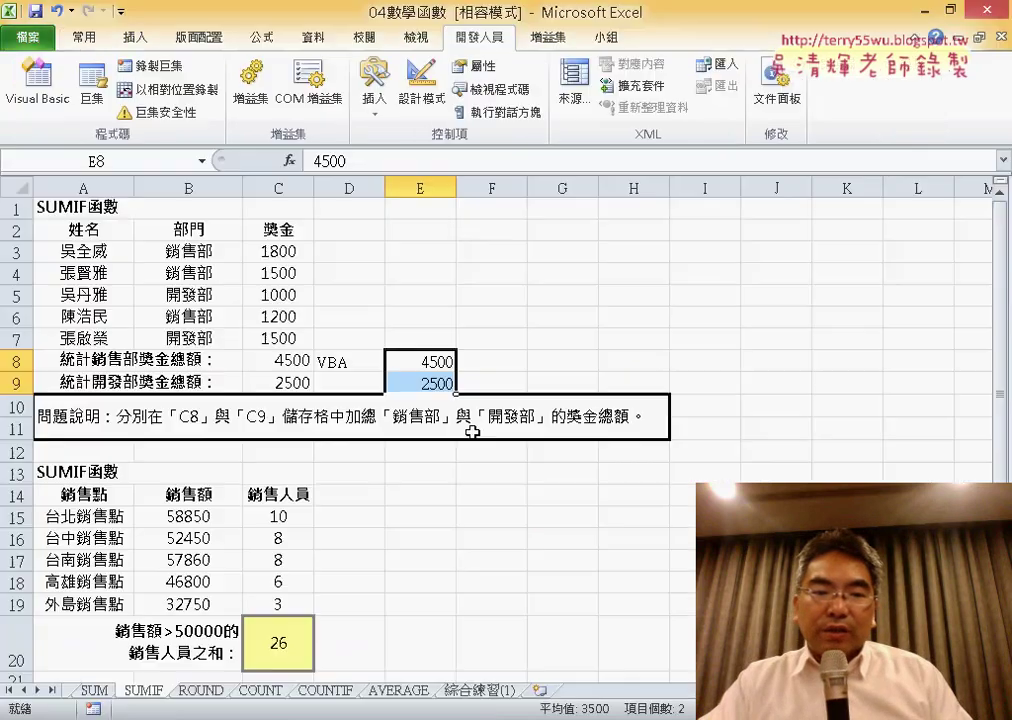
left_click(260, 690)
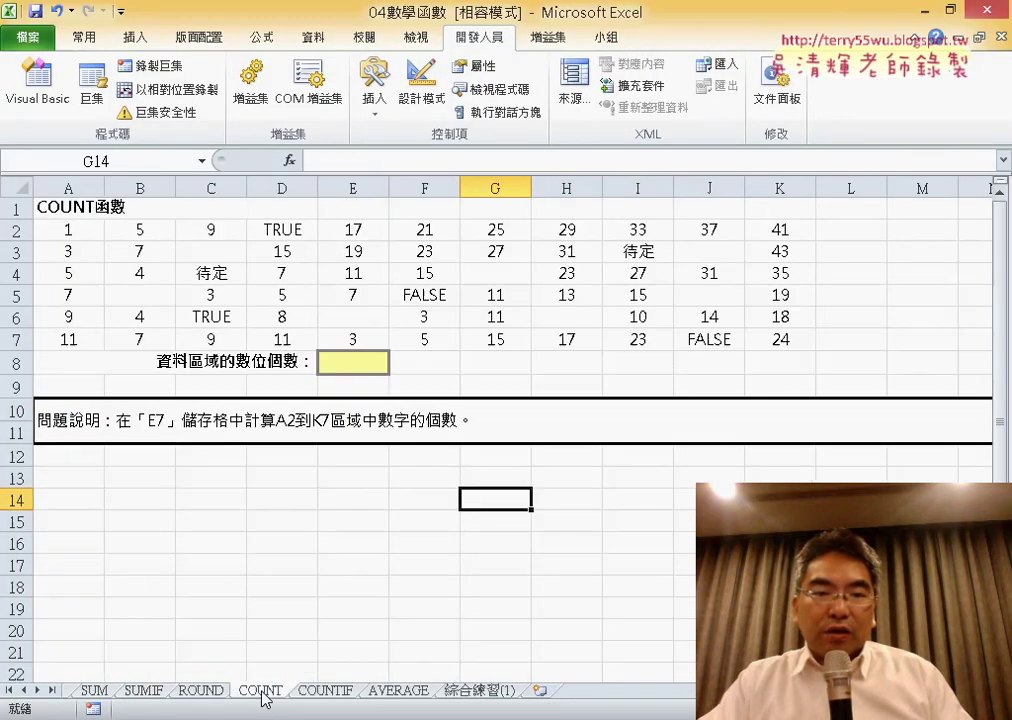
left_click(325, 690)
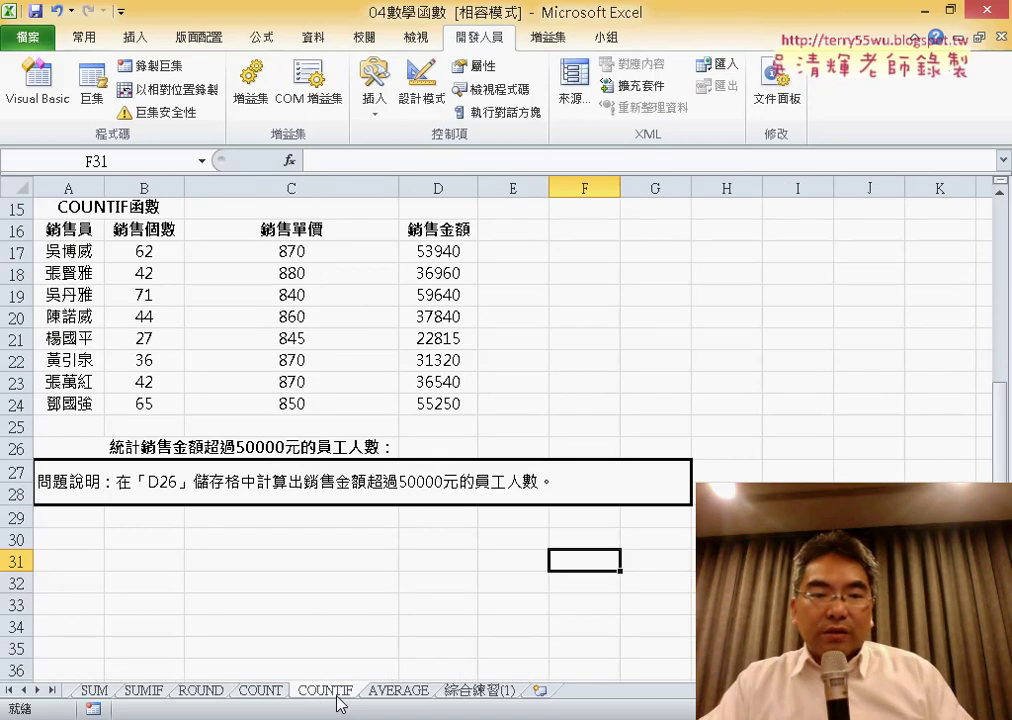